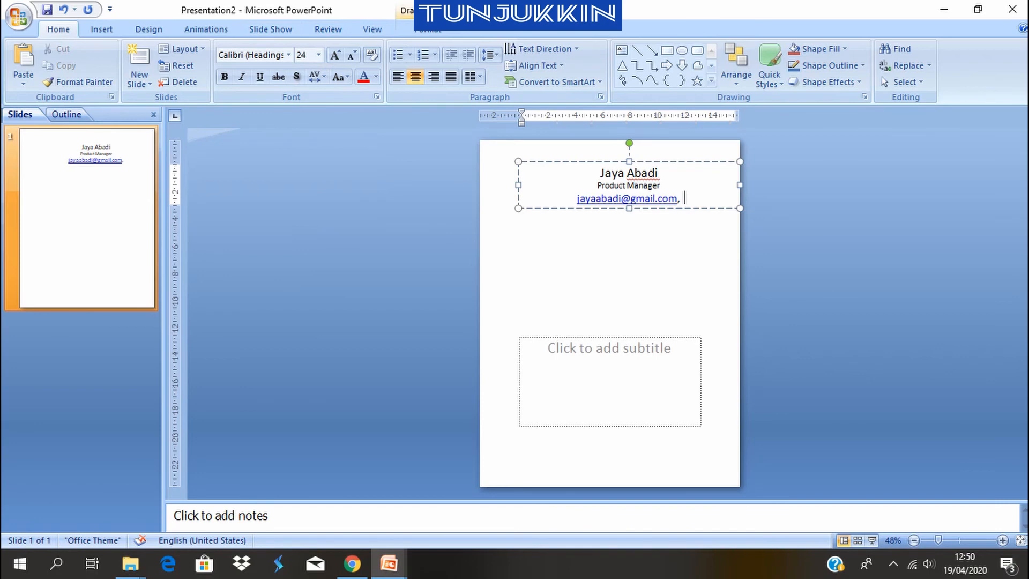
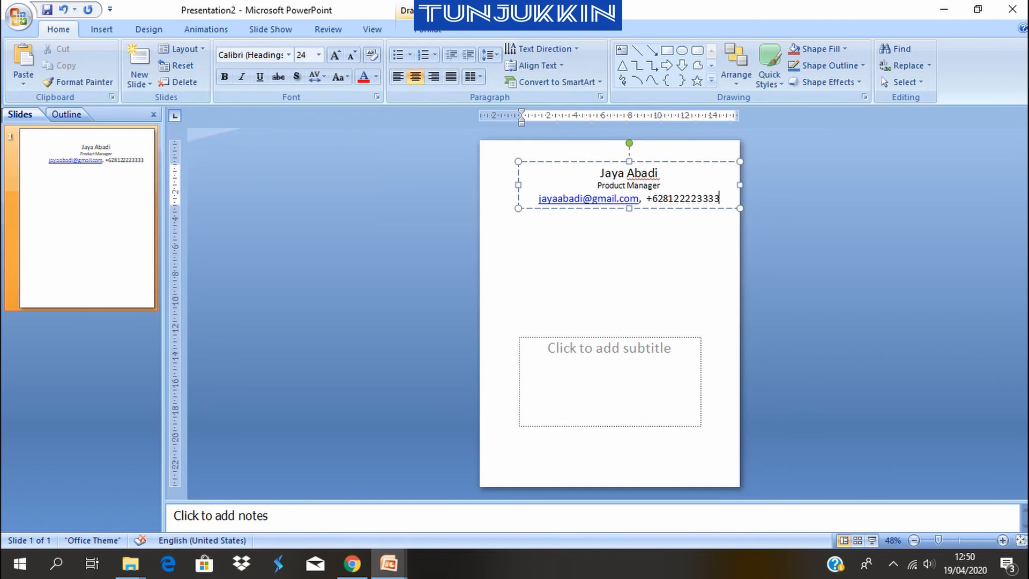
Set the font size of the e-mail and phone line to 16
key(ctrl+shift+Left)
key(ctrl+shift+Left)
key(ctrl+shift+Left)
drag(639, 199, 539, 199)
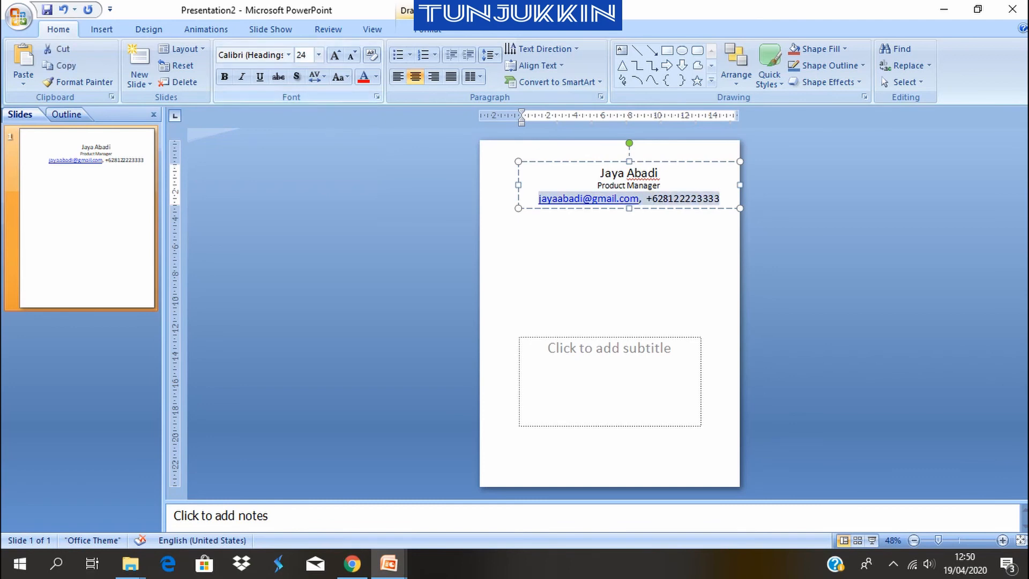
click(319, 56)
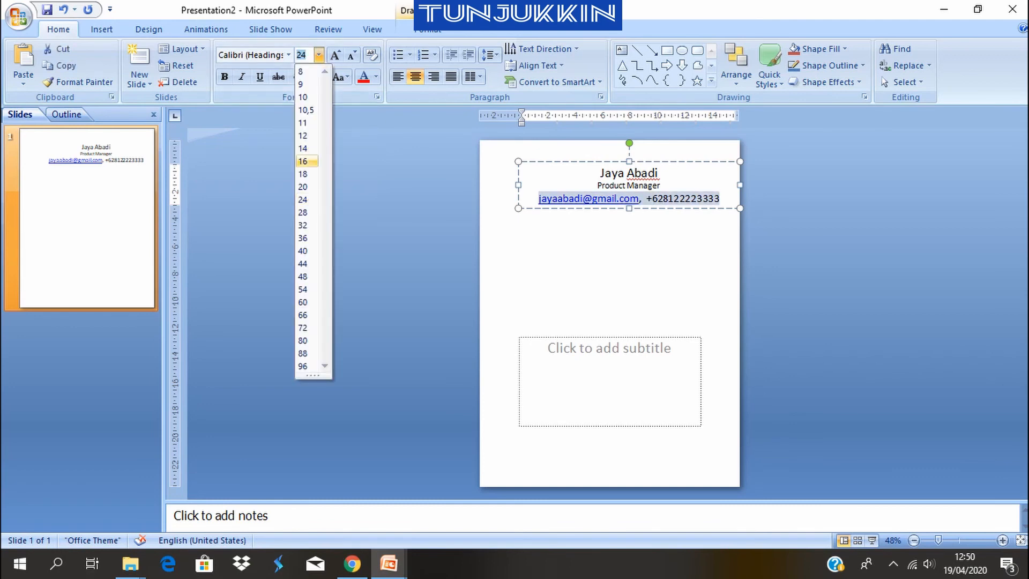
click(306, 162)
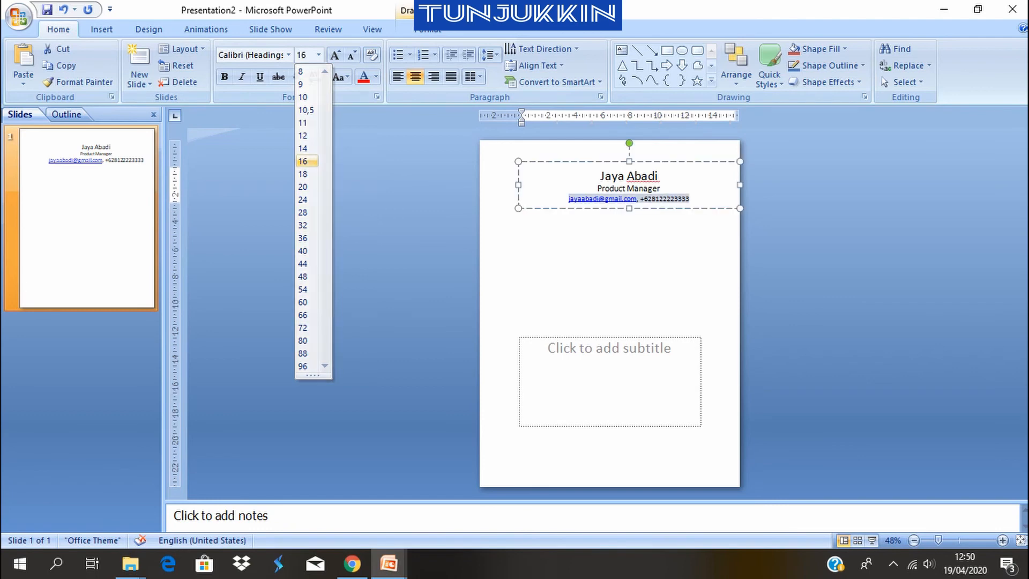
Left-align all three header lines and shift their text box toward the slide's upper right, leaving space for a photo
drag(599, 175, 691, 199)
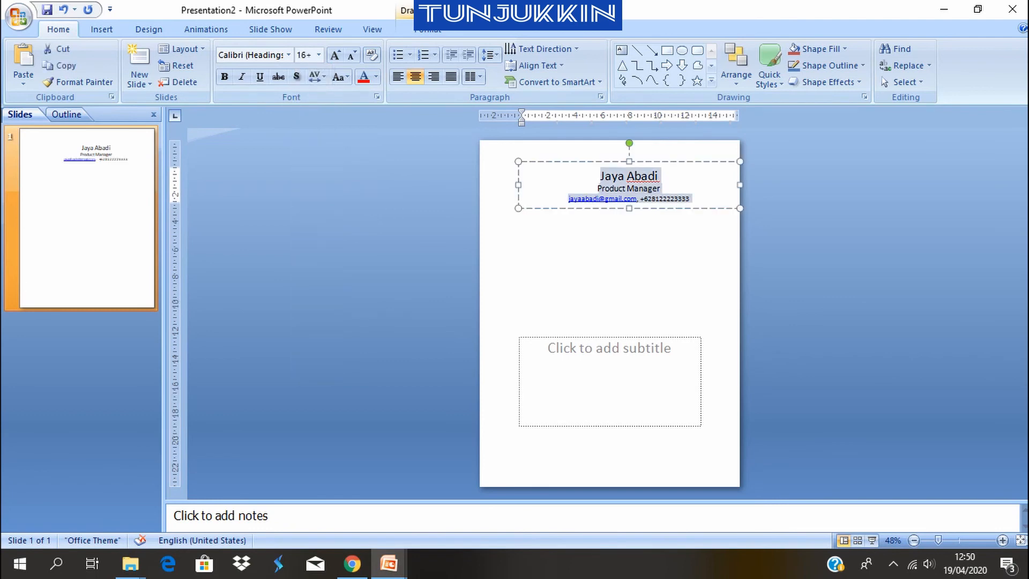
key(ctrl+l)
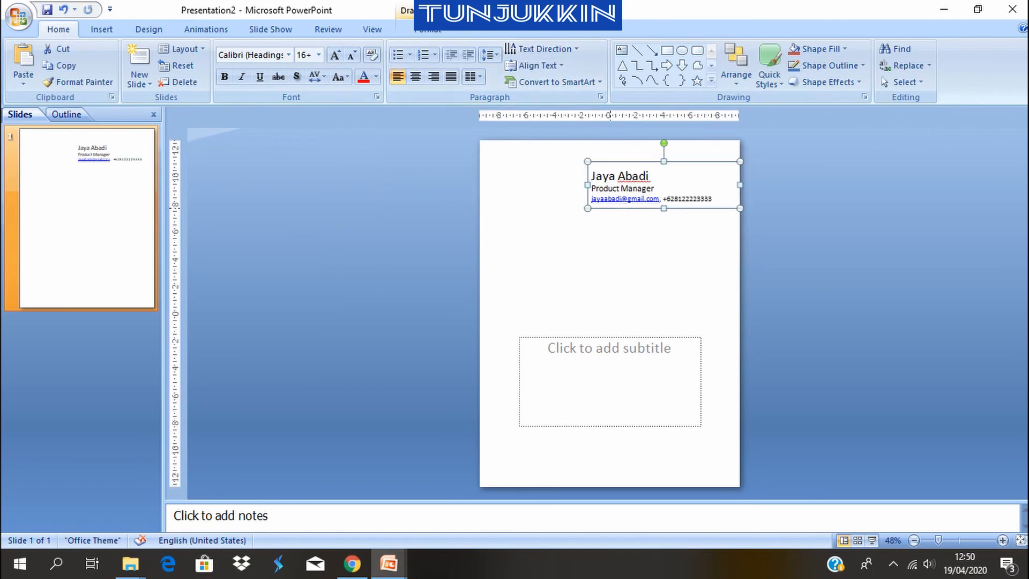
drag(610, 208, 593, 202)
click(579, 227)
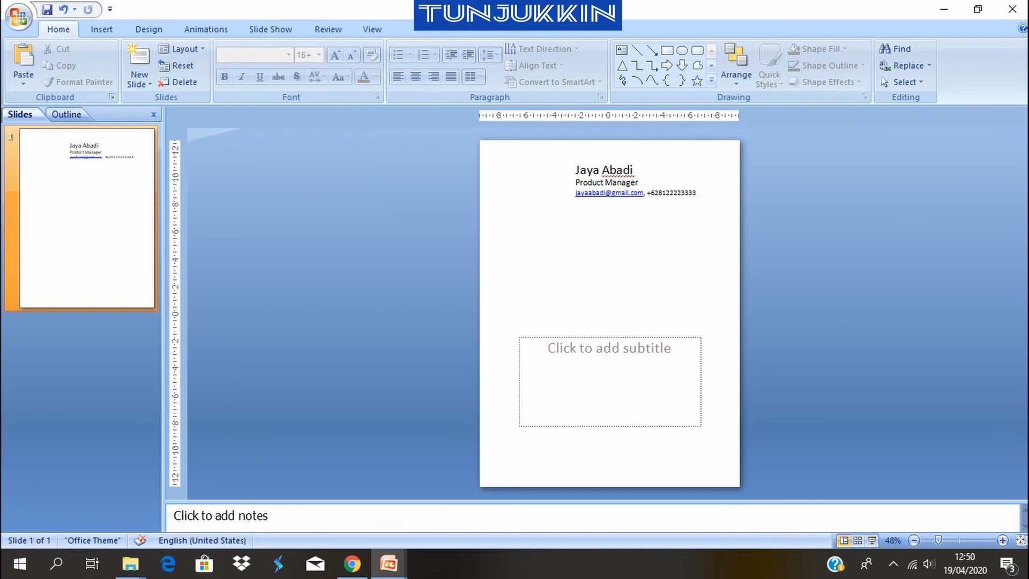
Insert the picture Foto from the FOTO folder on DATA (D:) into the slide
click(102, 29)
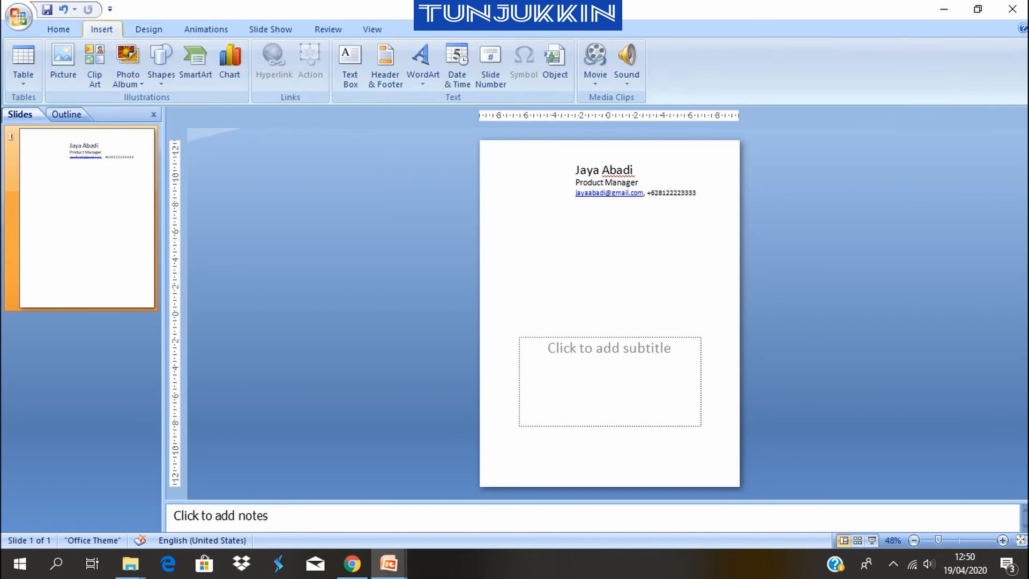
click(62, 62)
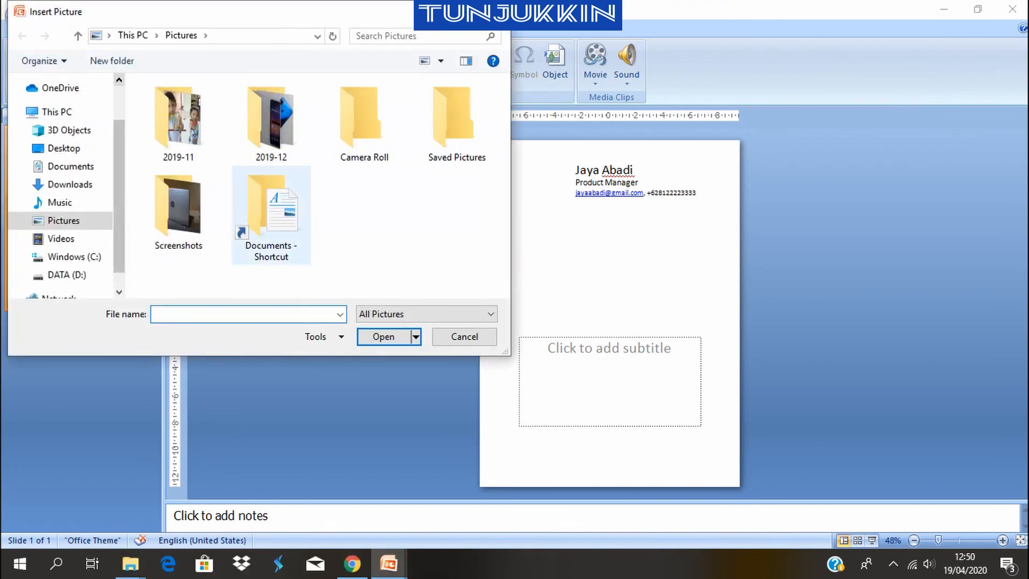
scroll(62, 225, down, 1)
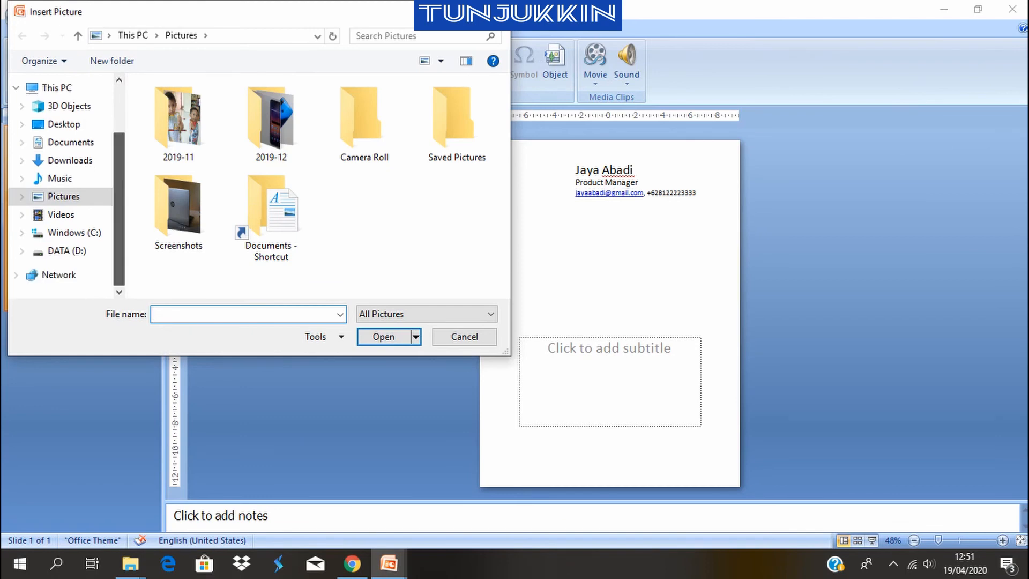
click(67, 250)
double_click(179, 119)
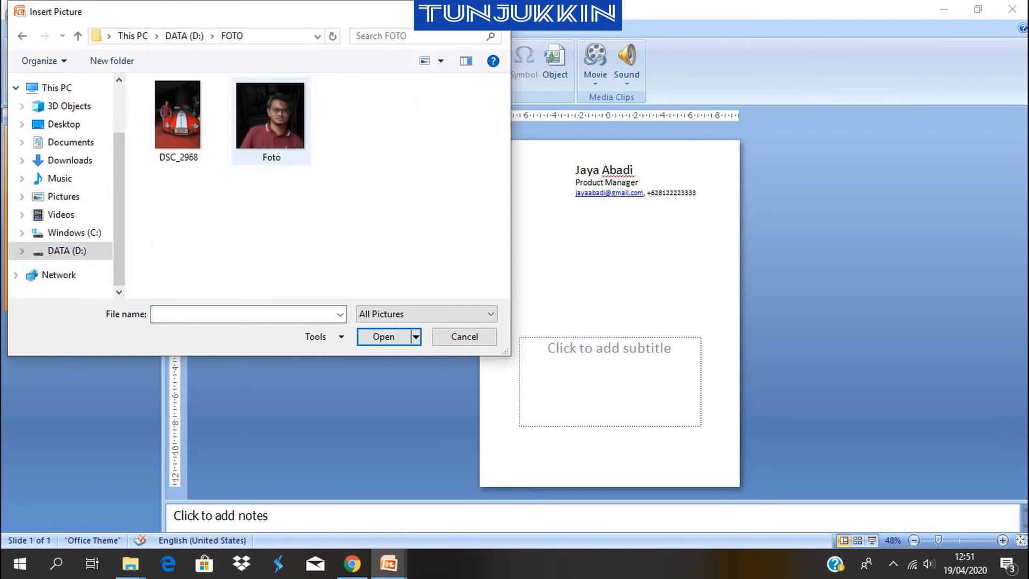
click(271, 121)
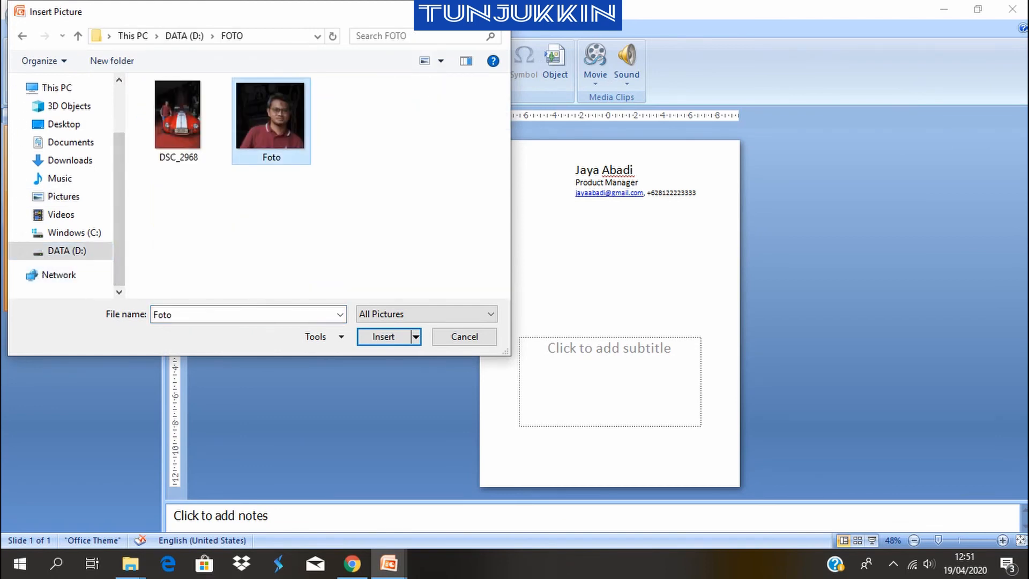
key(Return)
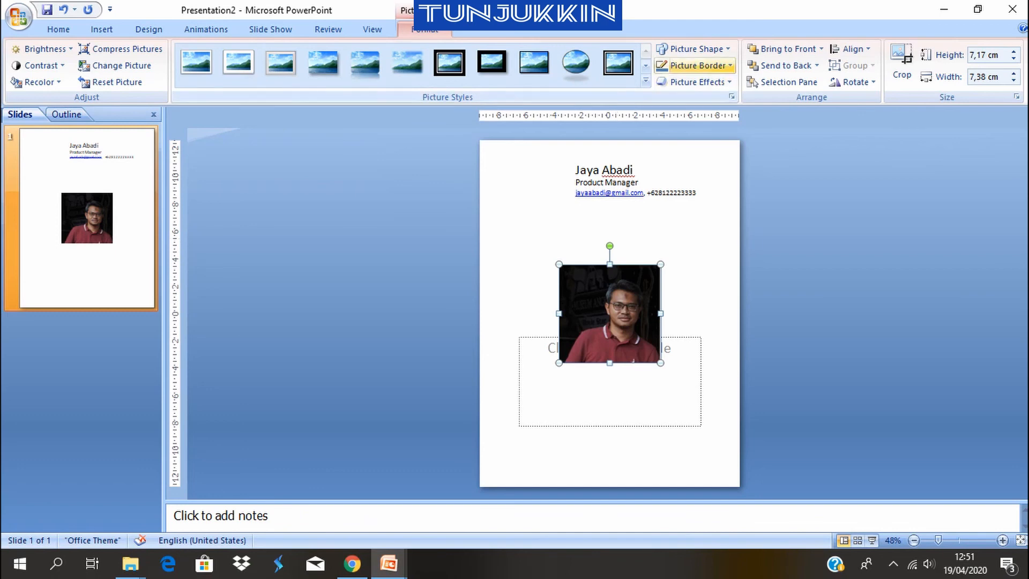
Change the photo's shape to an oval and shrink it into a small circle just left of the name
drag(621, 344, 553, 250)
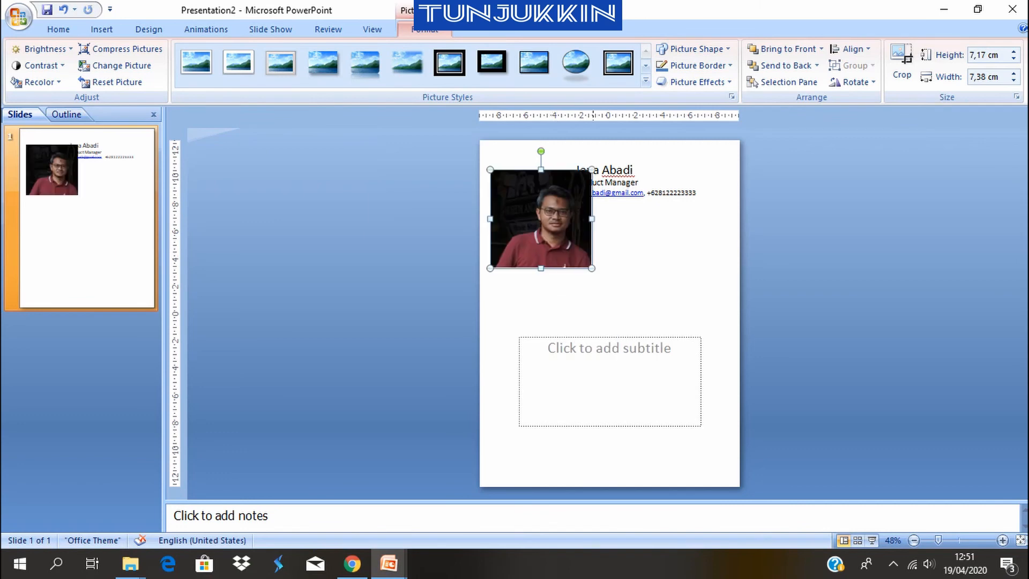
click(696, 49)
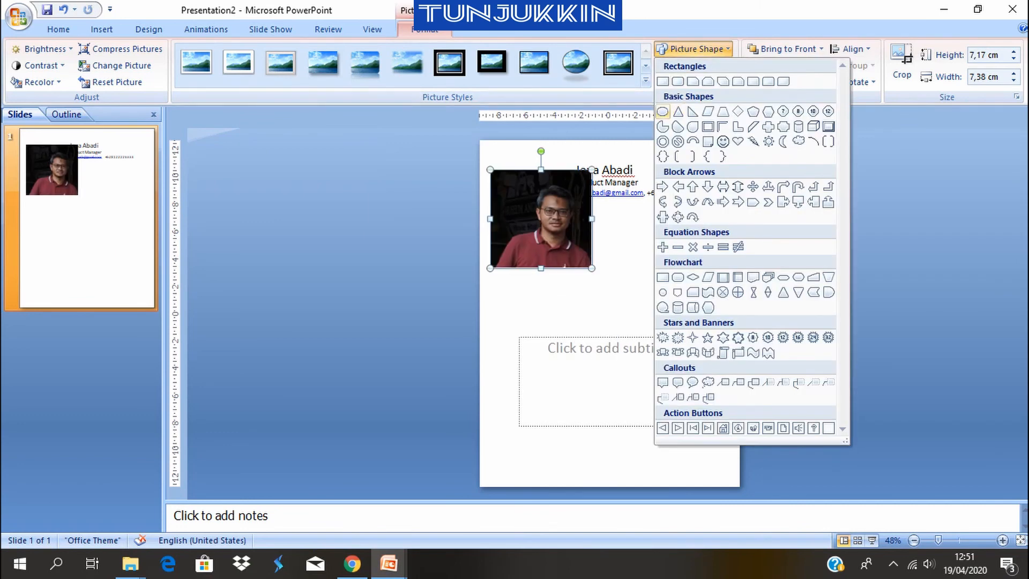
right_click(524, 239)
key(Escape)
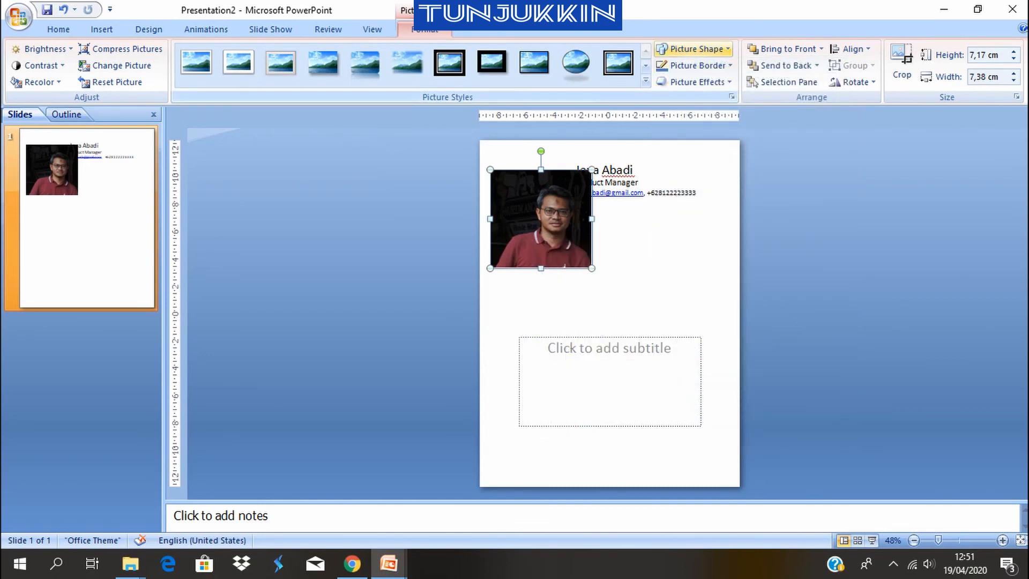
click(691, 48)
click(663, 111)
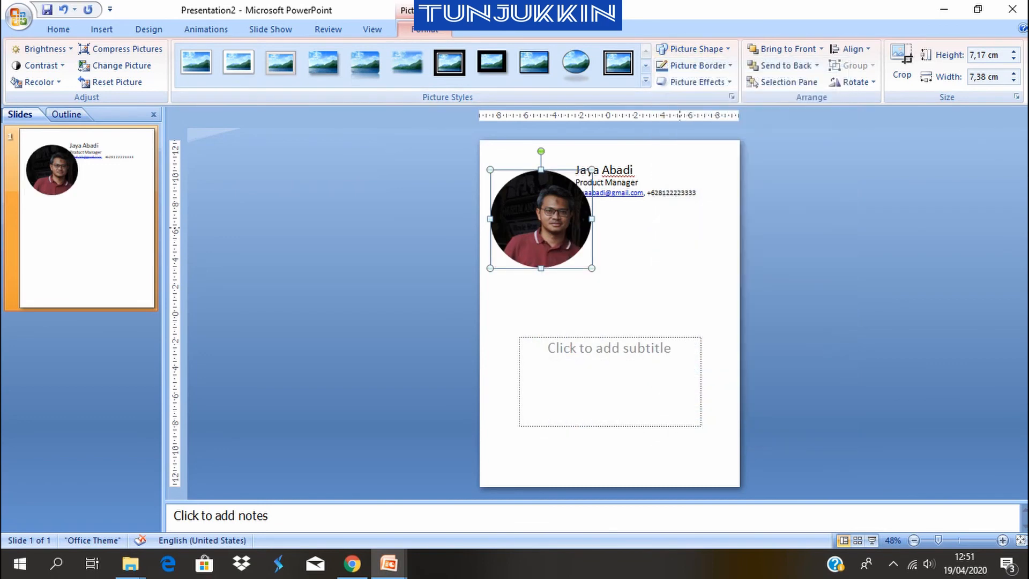
drag(592, 268, 545, 185)
click(432, 265)
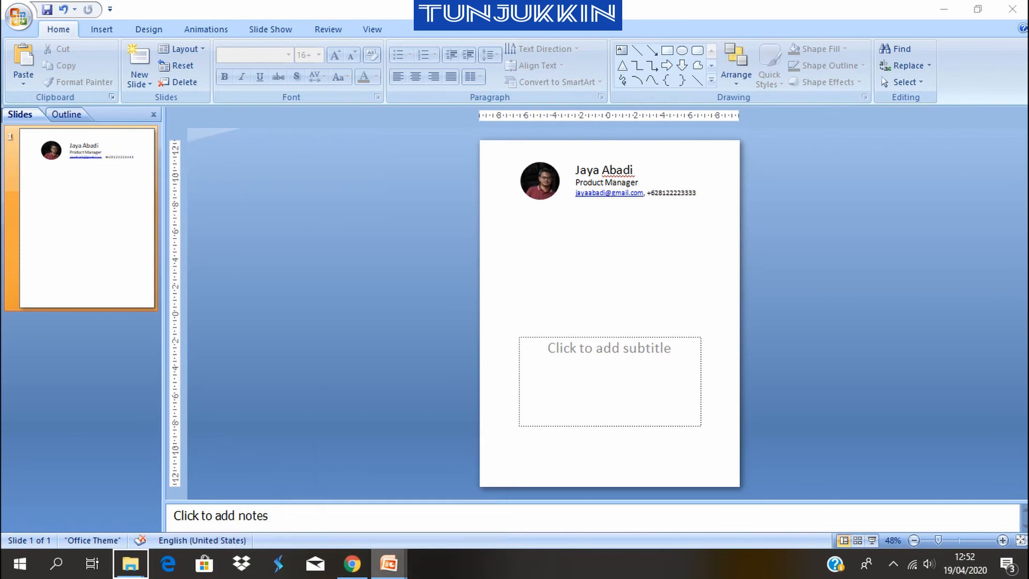
Look at the finished CV Tunjukkin presentation for its corner shapes and return to Presentation2
right_click(388, 563)
click(388, 563)
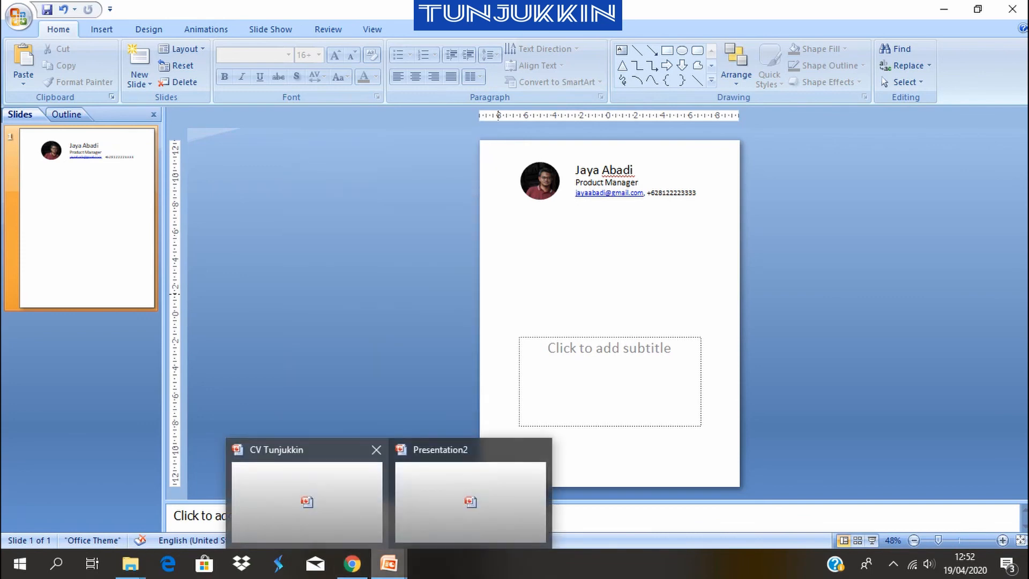
click(303, 480)
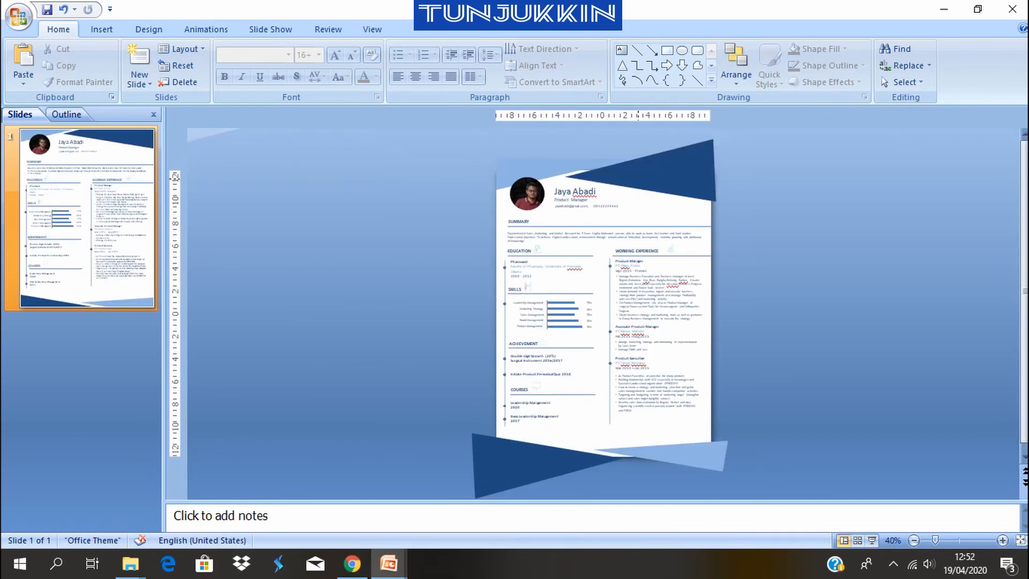
click(388, 563)
click(467, 495)
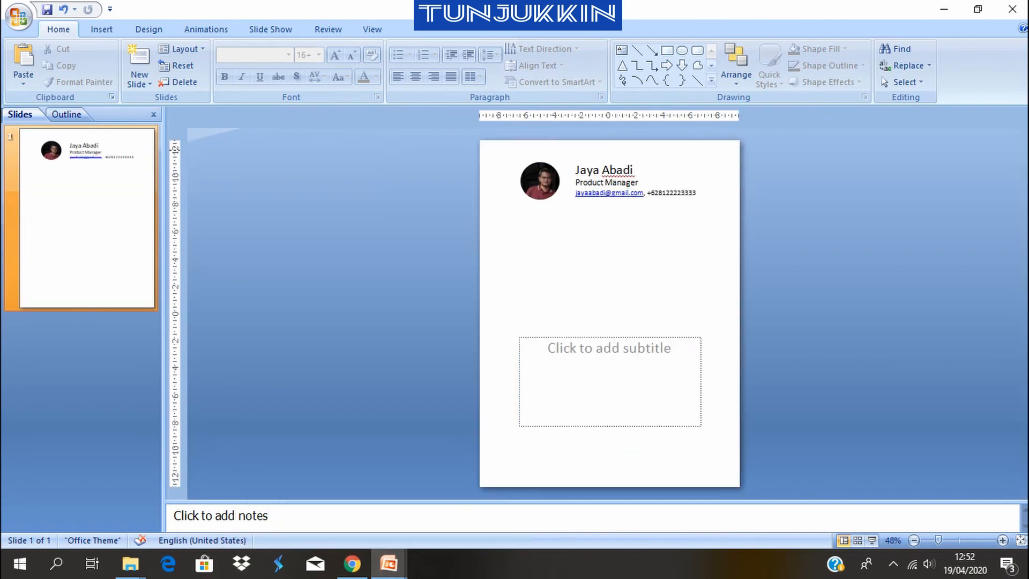
Draw a right triangle, flip it vertically and fit it into the slide's upper-left corner above the photo
click(101, 29)
click(161, 63)
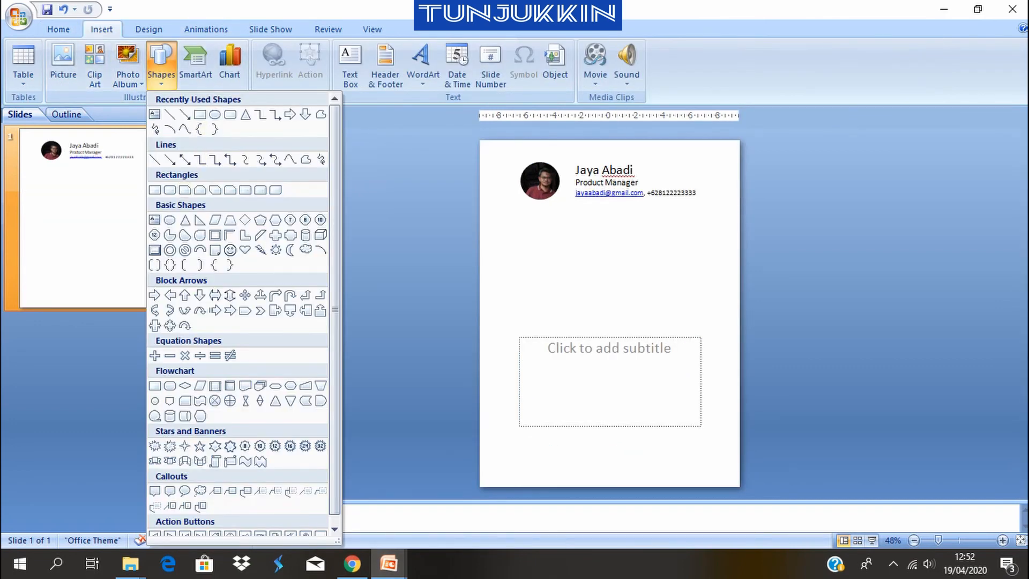
click(199, 219)
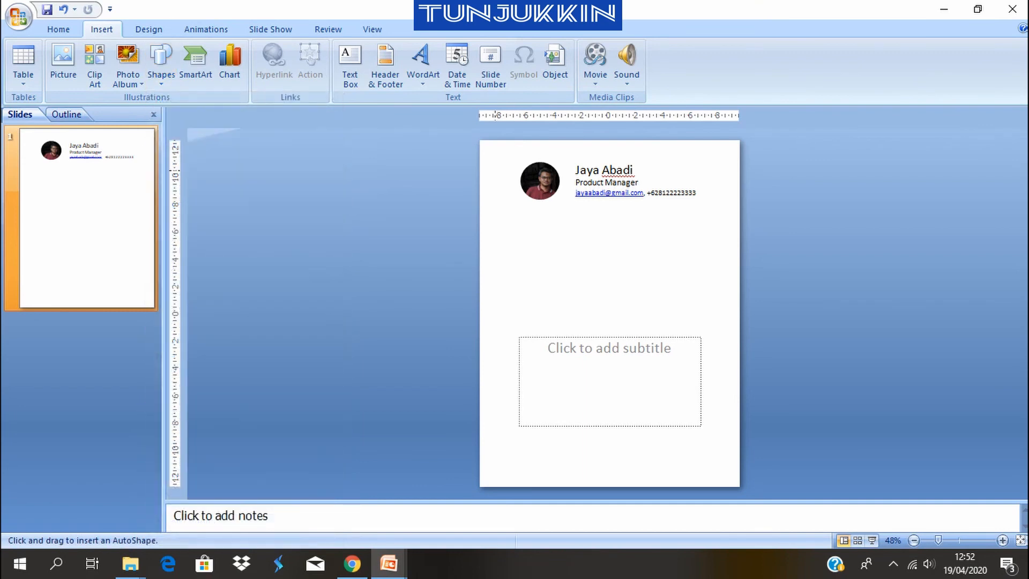
drag(492, 151, 664, 186)
drag(579, 187, 579, 124)
mouse_move(530, 162)
mouse_down()
mouse_move(519, 162)
mouse_move(559, 176)
mouse_move(531, 166)
mouse_move(564, 189)
mouse_move(528, 149)
mouse_up()
click(592, 231)
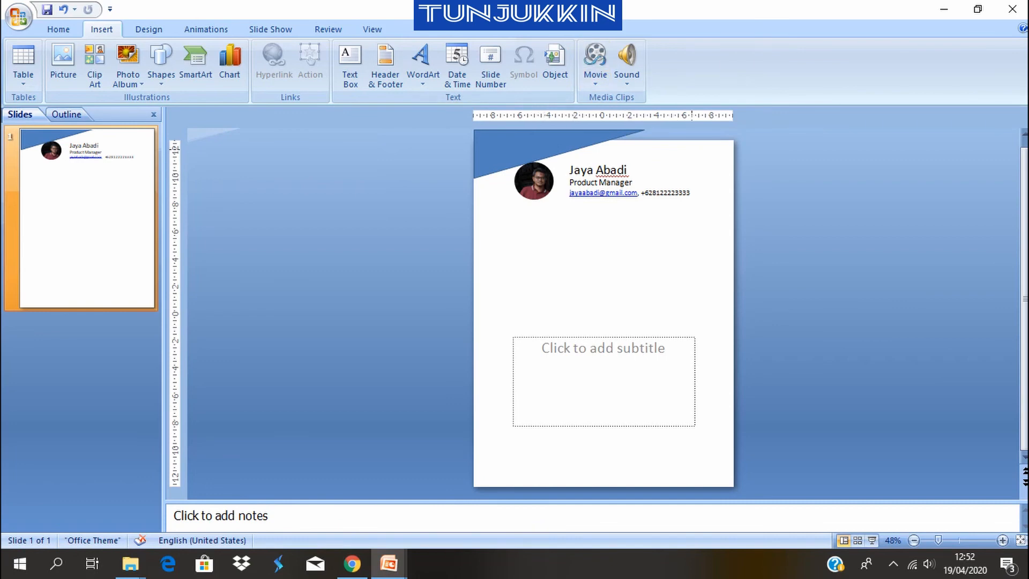
Draw an isosceles triangle in the middle of the slide and move it to just below the contact details
click(161, 62)
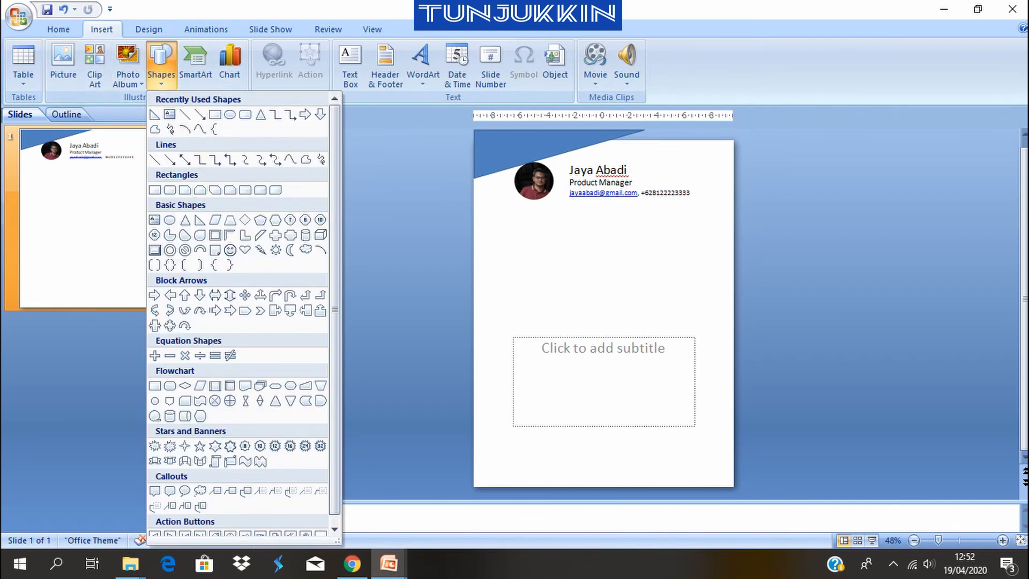
click(184, 220)
drag(555, 222, 655, 331)
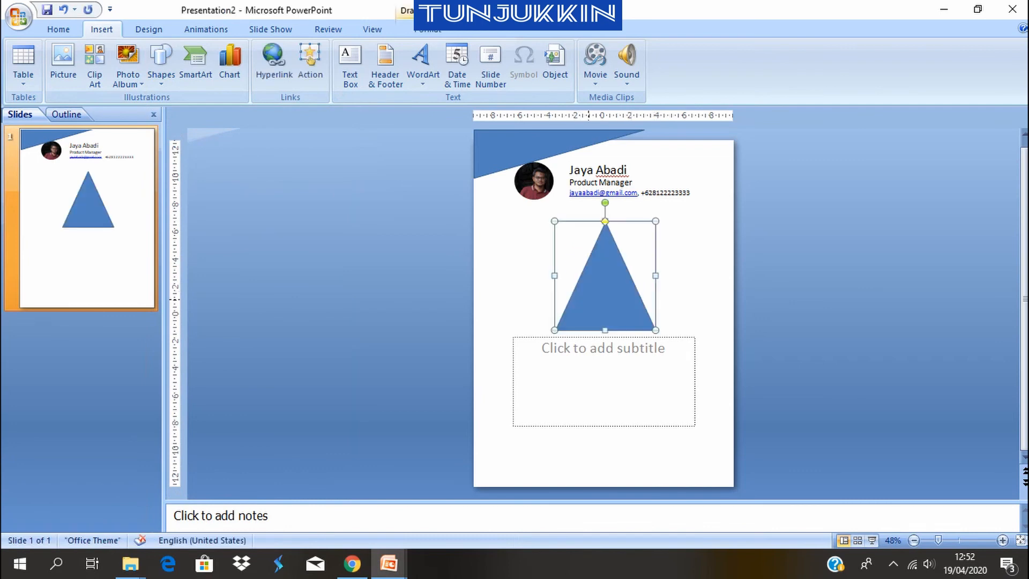
drag(605, 284, 646, 266)
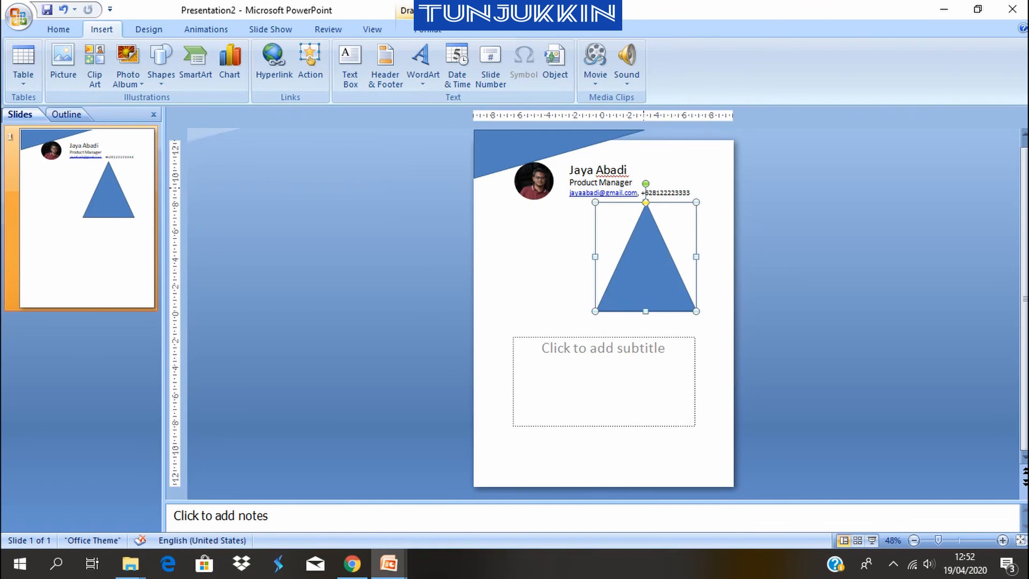
Rotate the isosceles triangle to point left and stretch it across the slide's upper-right corner, extending past the right edge
drag(646, 183, 531, 294)
drag(662, 259, 665, 171)
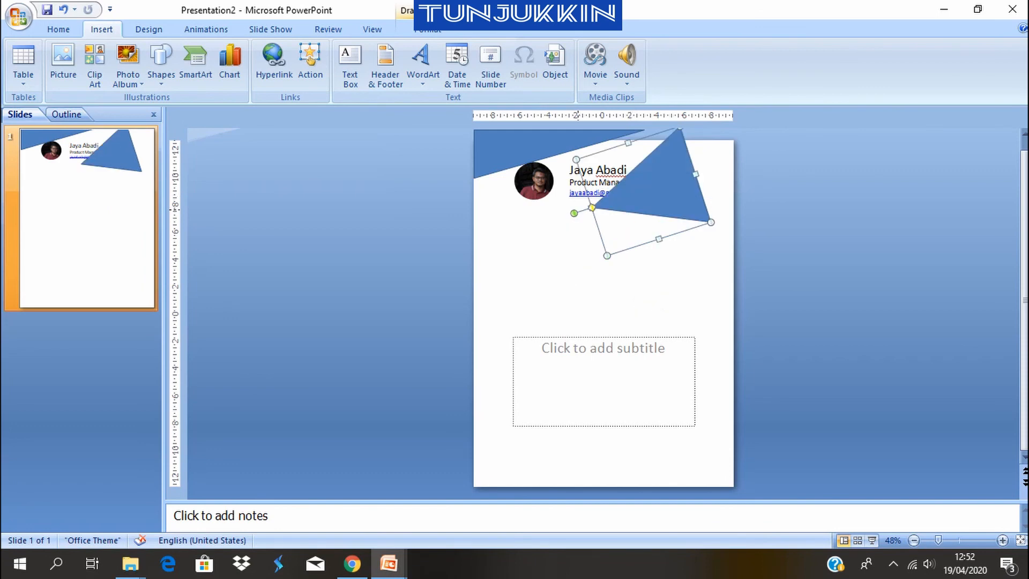
drag(573, 213, 625, 179)
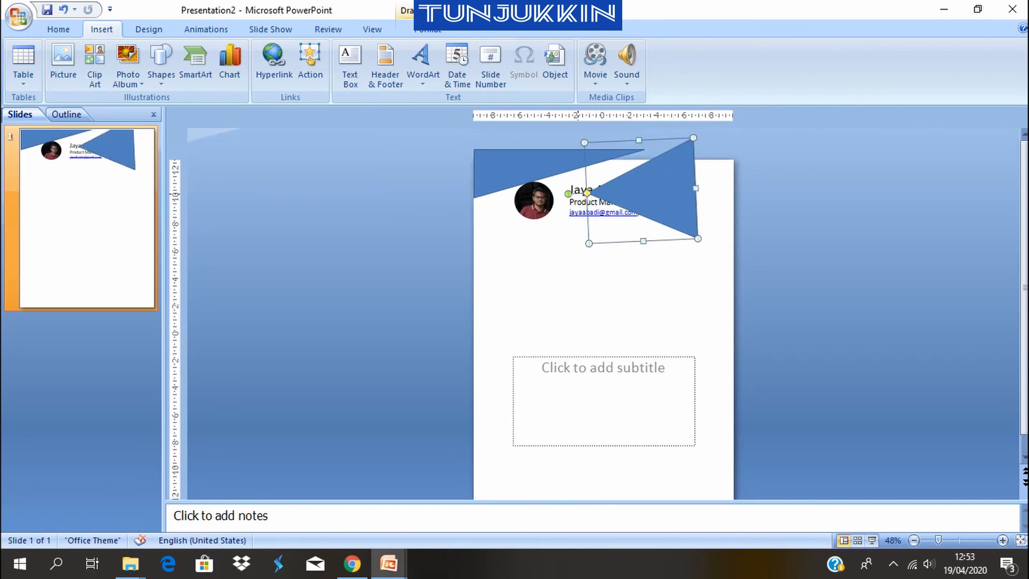
mouse_move(568, 193)
mouse_down()
mouse_move(574, 181)
mouse_move(568, 194)
mouse_up()
mouse_move(695, 189)
mouse_down()
mouse_move(768, 196)
mouse_move(697, 174)
mouse_up()
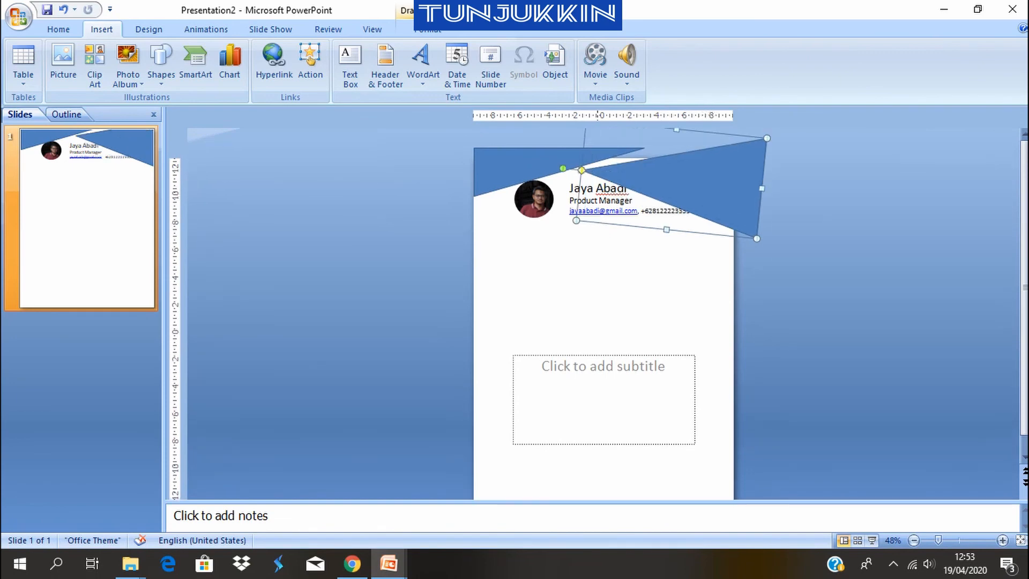
drag(562, 168, 562, 179)
drag(669, 180, 668, 174)
click(674, 268)
click(671, 182)
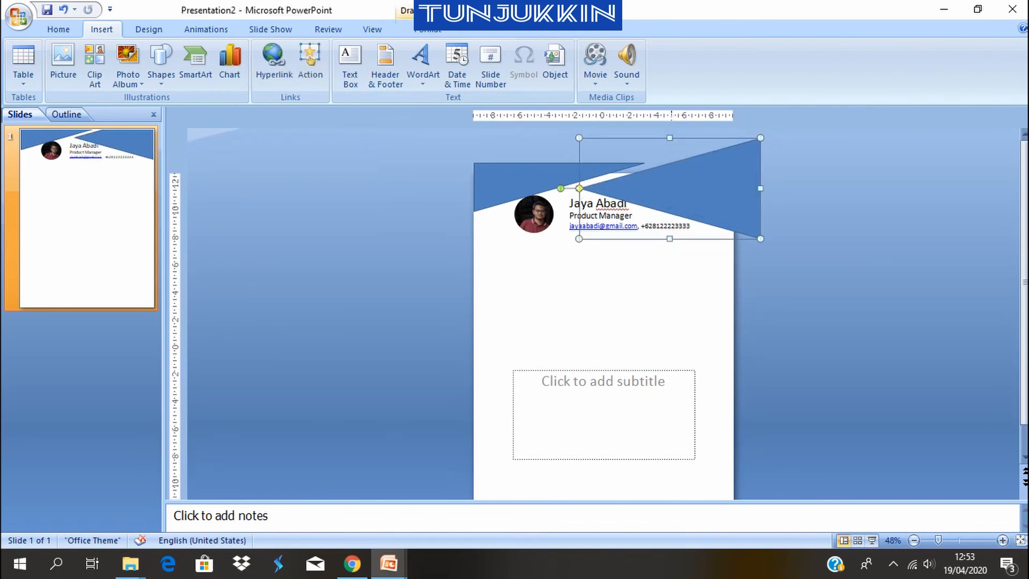
Reduce the height of the left-pointing triangle in the slide's upper-right corner, reposition it and tilt it slightly counterclockwise above the contact details
drag(669, 239, 676, 219)
drag(705, 173, 711, 181)
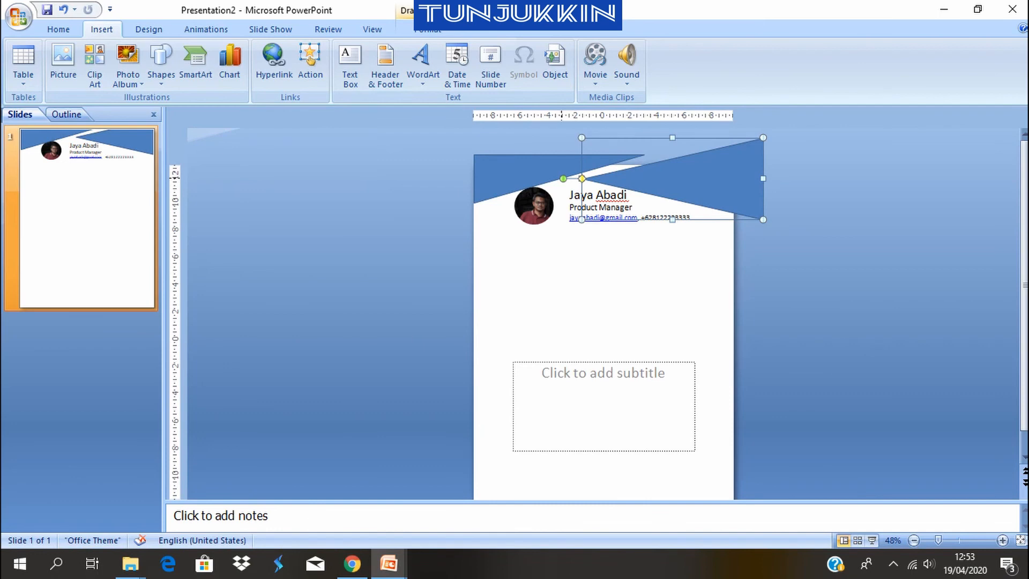
drag(563, 179, 563, 183)
drag(660, 181, 657, 177)
click(799, 188)
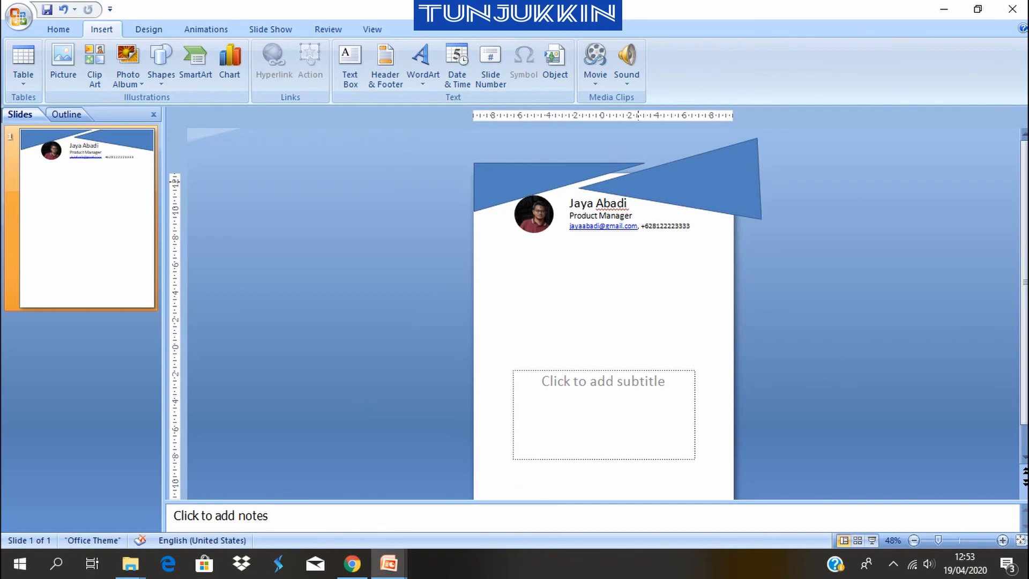
Remove the outline from the right triangle in the slide's upper-left corner by setting its line color to No line
click(530, 185)
click(690, 181)
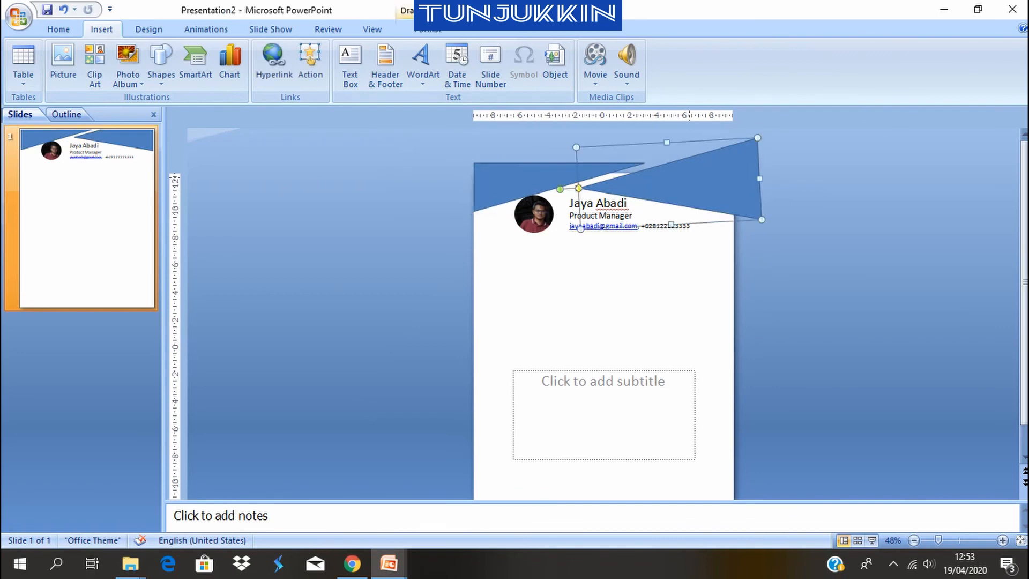
click(504, 179)
right_click(506, 180)
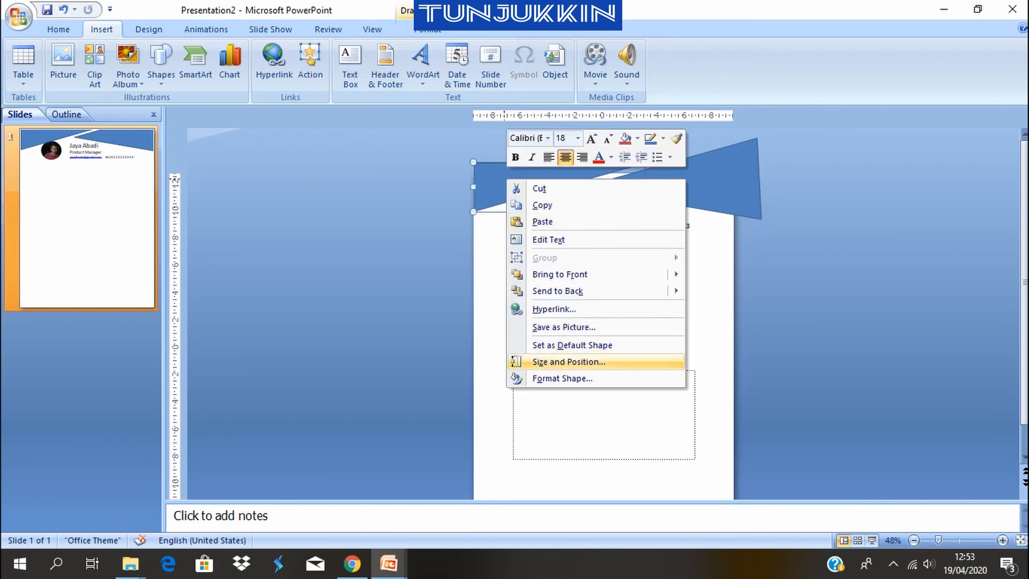
click(562, 378)
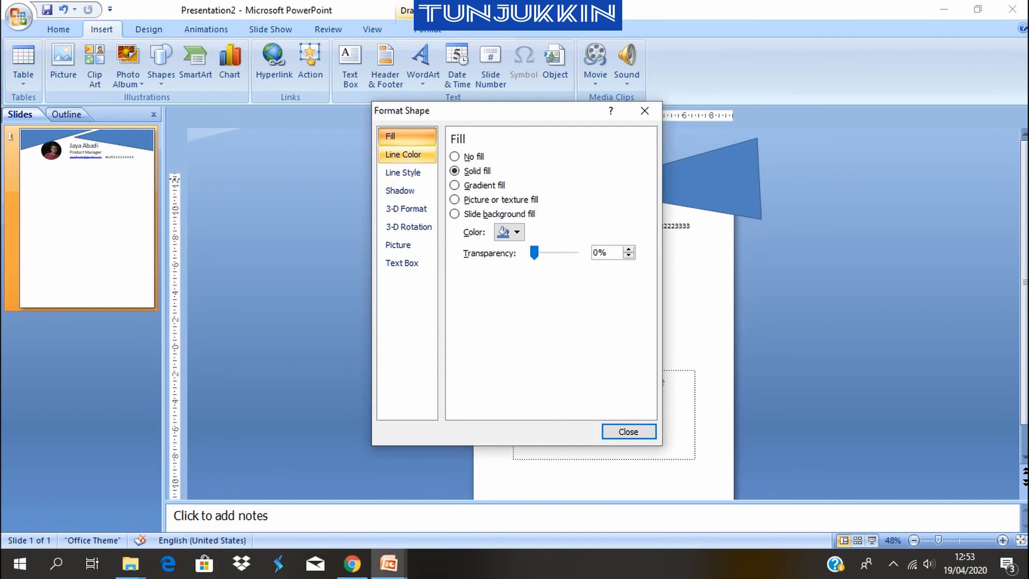
click(407, 156)
click(456, 157)
click(628, 432)
Set the line color of the isosceles triangle in the slide's upper-right corner to No line
right_click(691, 187)
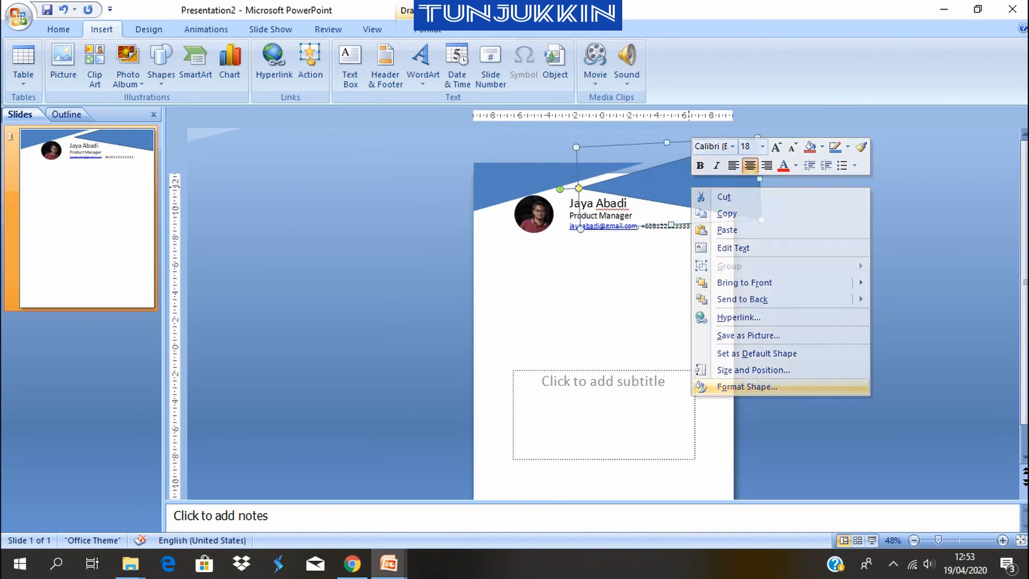
click(747, 386)
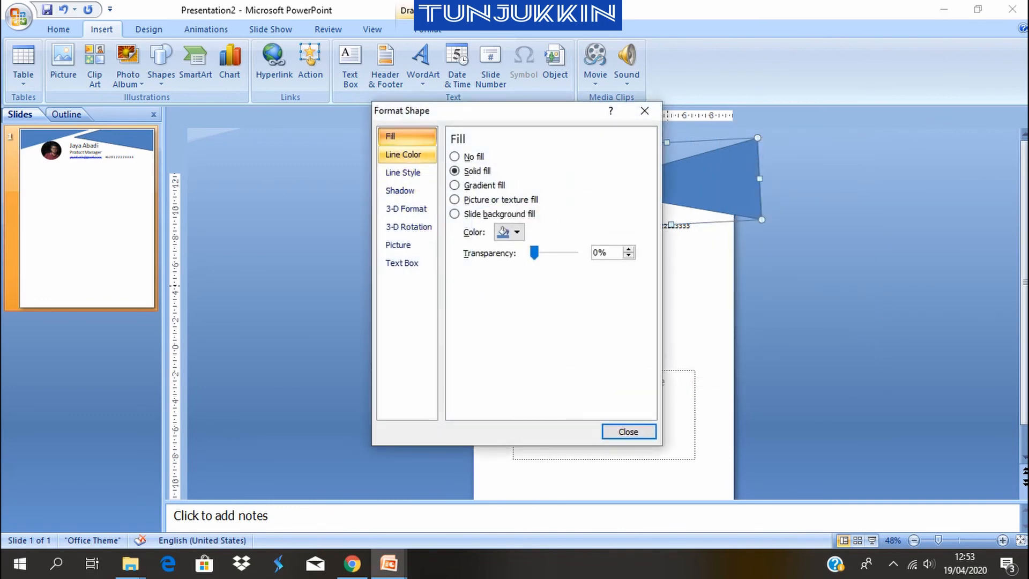
click(403, 154)
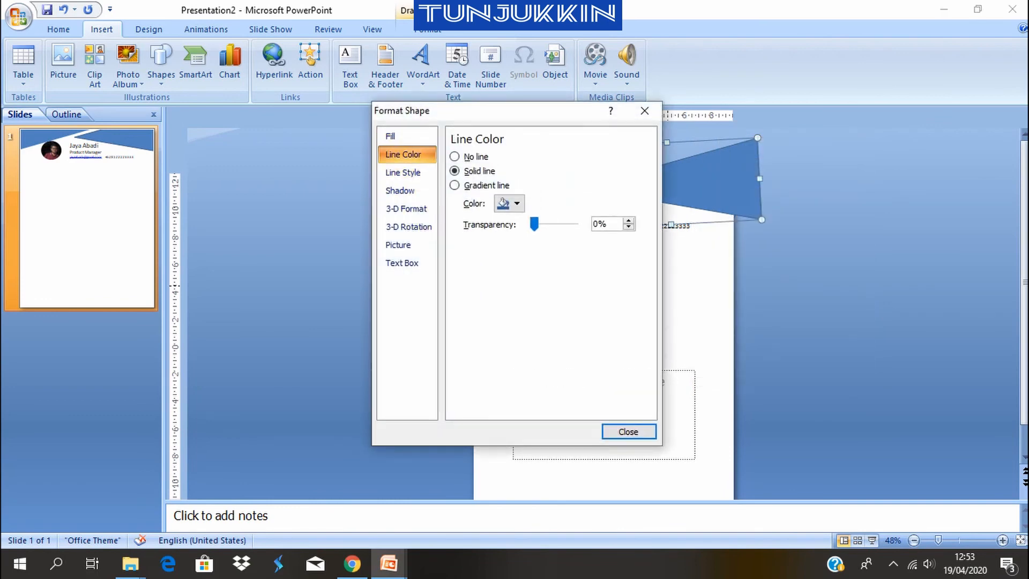
click(455, 156)
click(628, 431)
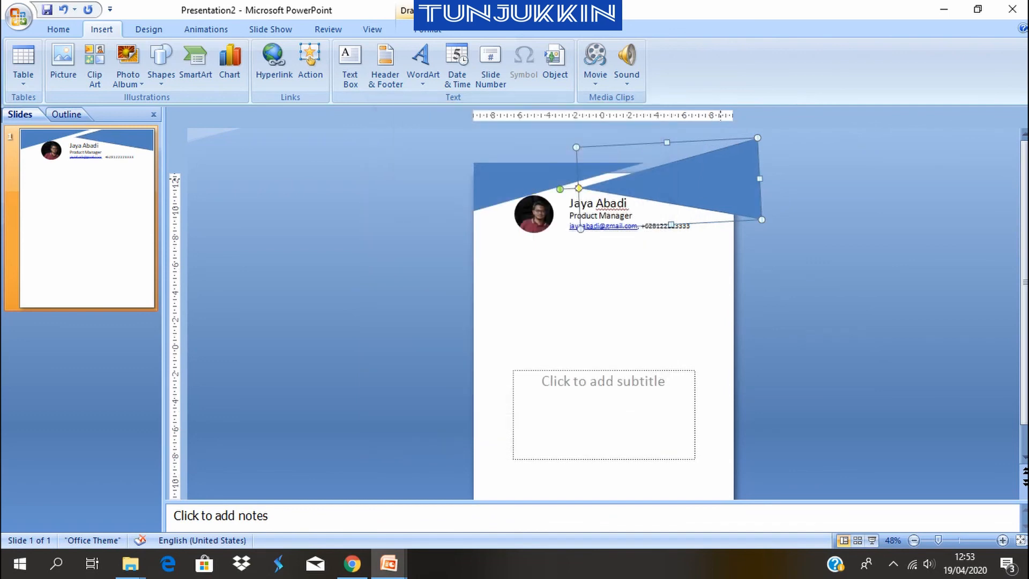
Fill the upper-left right triangle with the theme color Dark Blue, Text 2, Lighter 60%
click(517, 181)
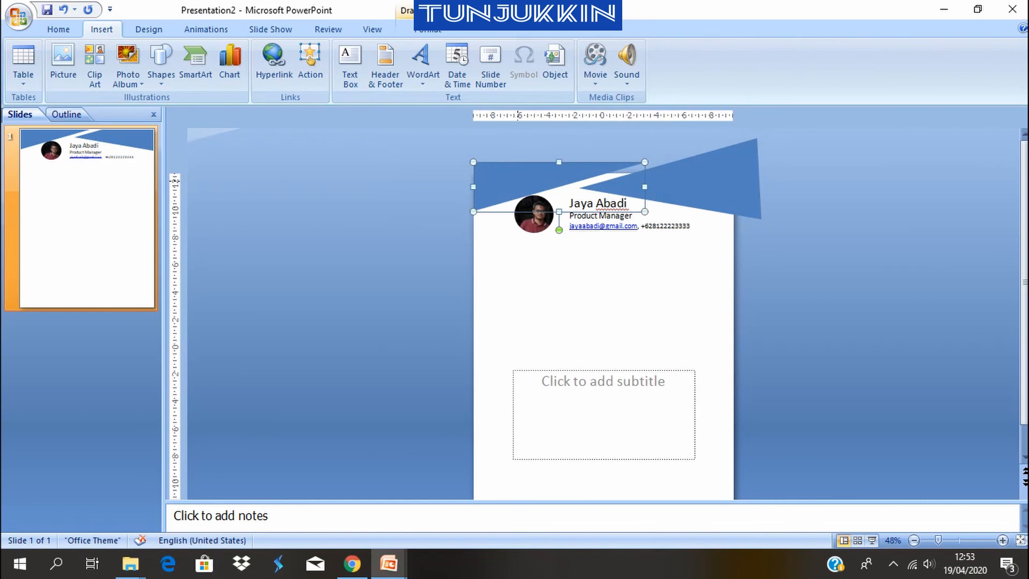
right_click(519, 182)
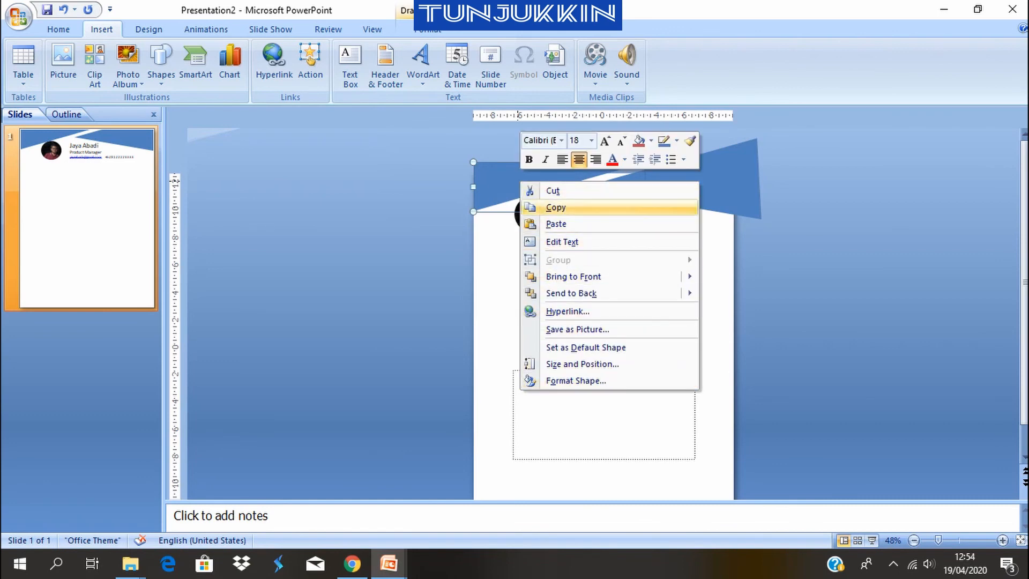
click(650, 141)
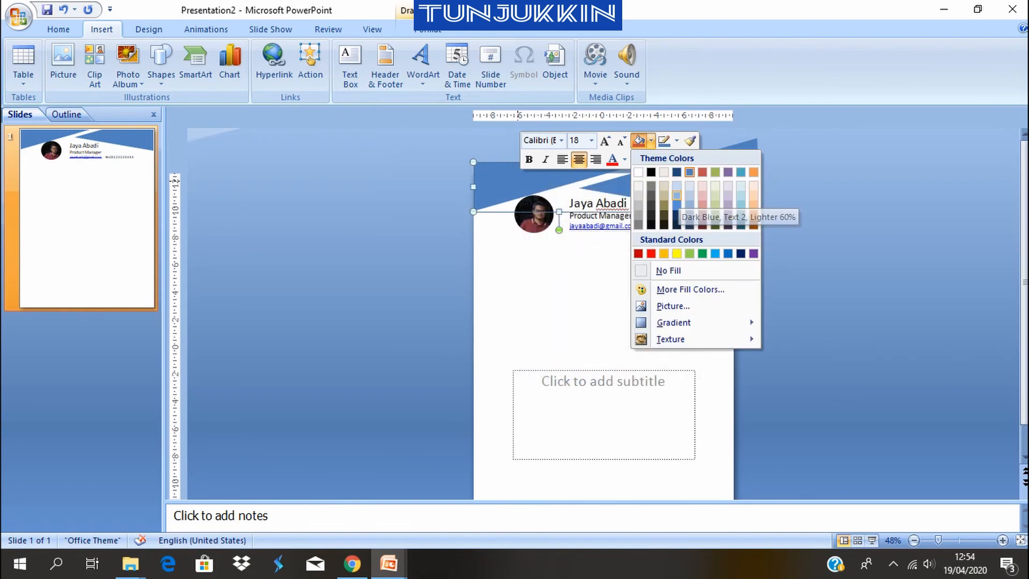
click(677, 195)
Fill the isosceles triangle in the slide's upper-right corner with the dark navy blue from the standard colors
click(729, 177)
right_click(707, 188)
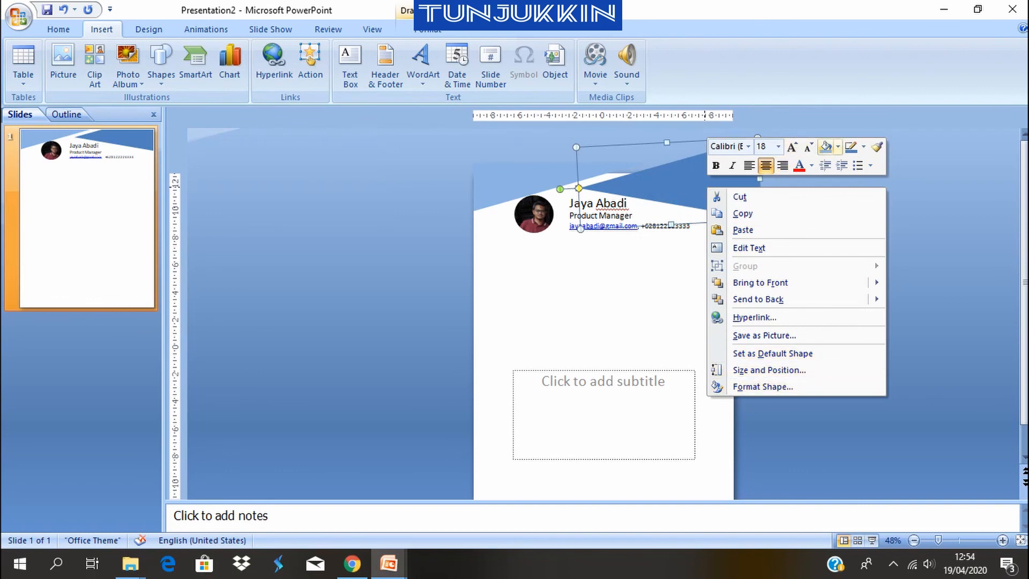
click(837, 147)
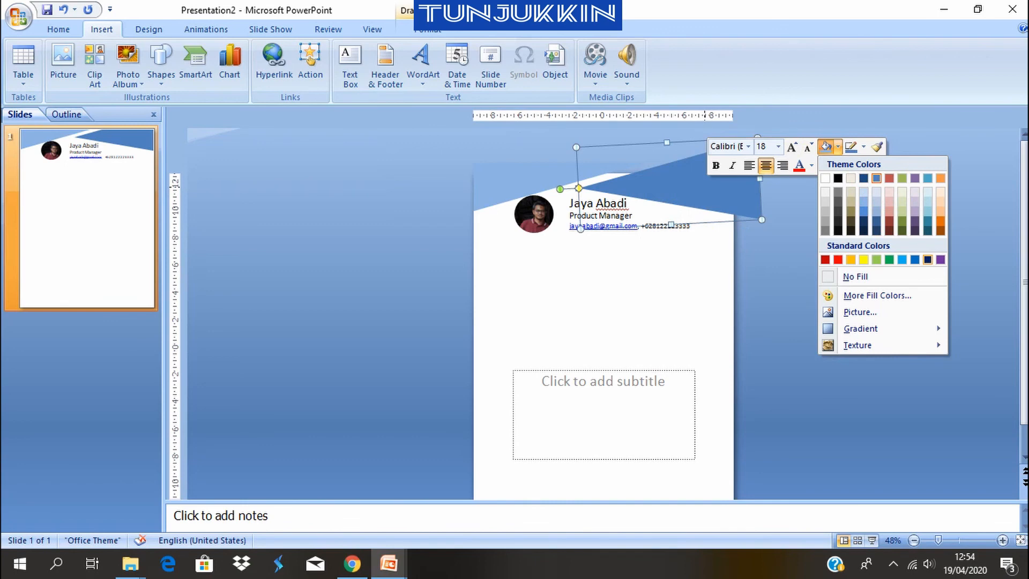
click(927, 259)
click(590, 289)
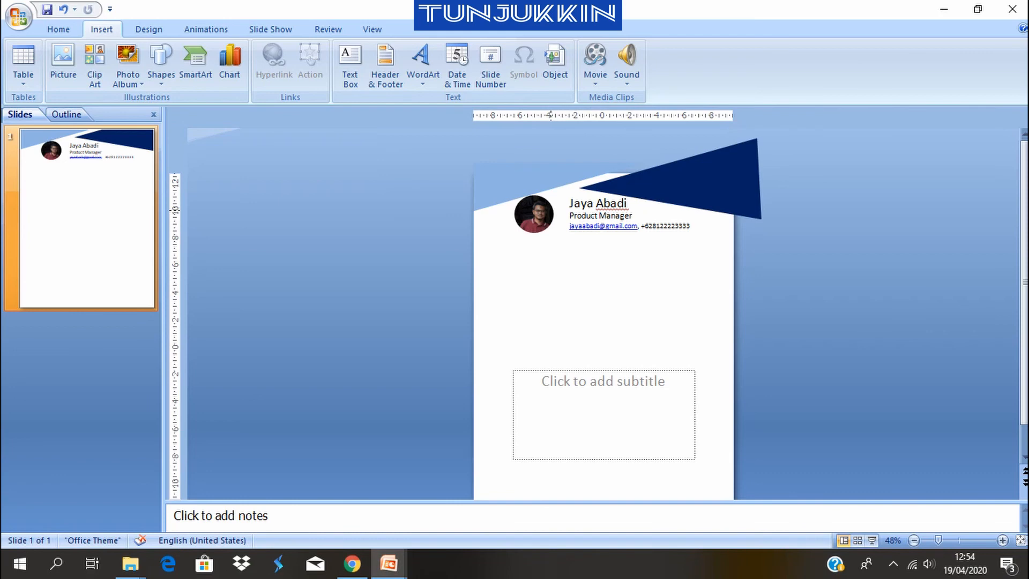
Move the round photo slightly up and left onto the light blue triangle and bring it to the front
drag(536, 211, 525, 203)
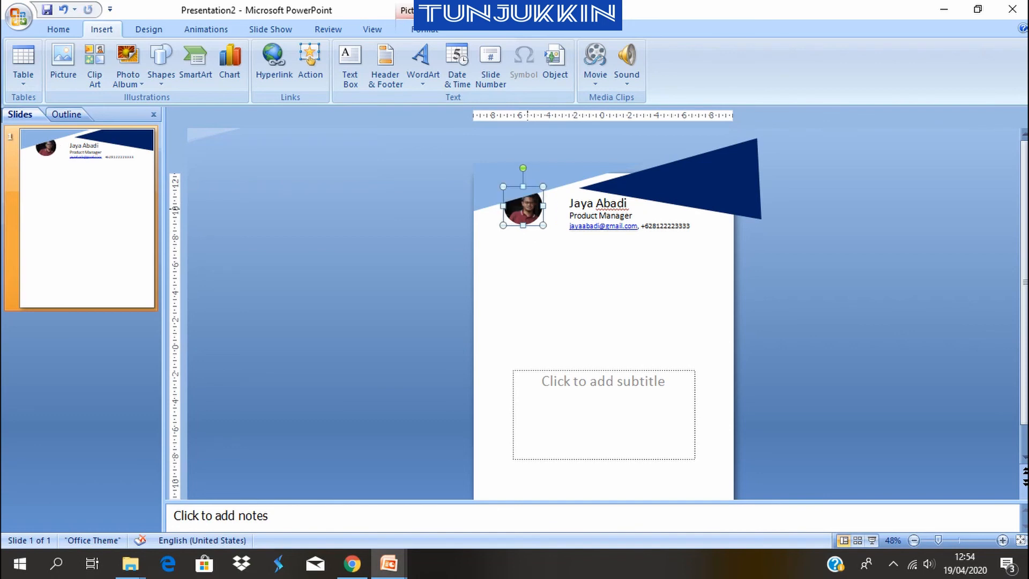
click(425, 30)
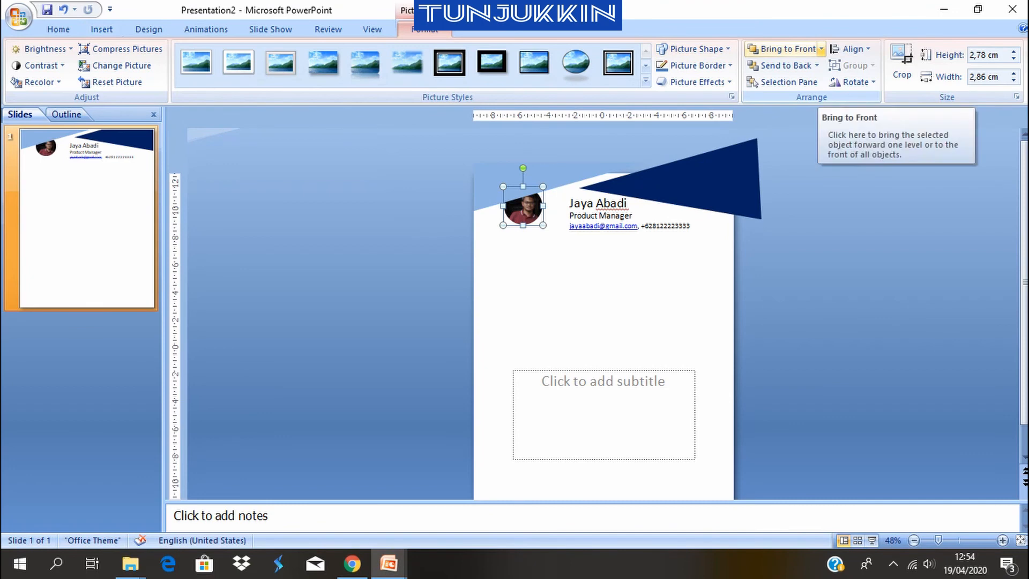
click(820, 48)
click(797, 66)
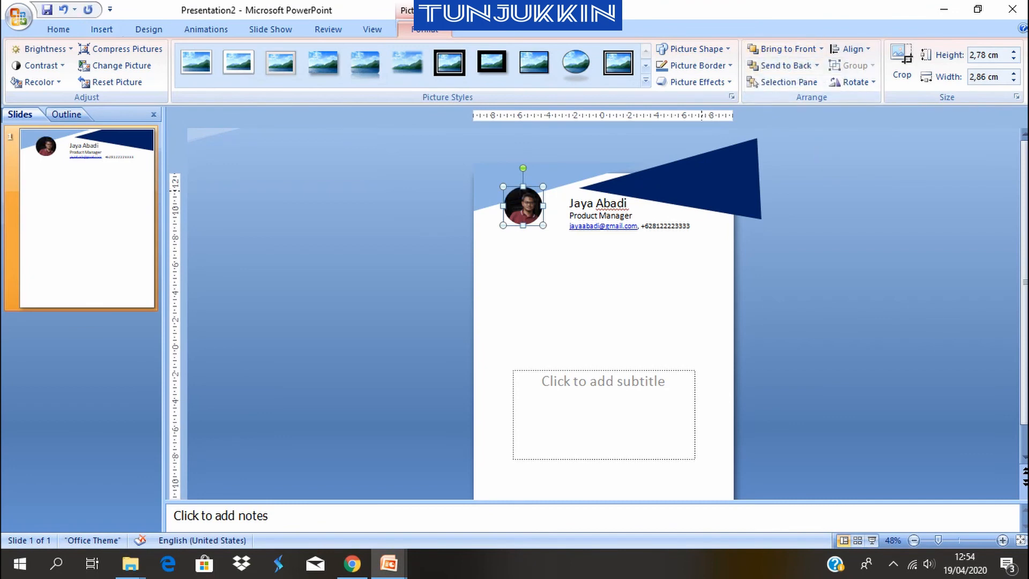
Move the text box with the name, job title and contact details up and left, closer to the photo
click(594, 214)
drag(606, 235, 591, 230)
click(601, 241)
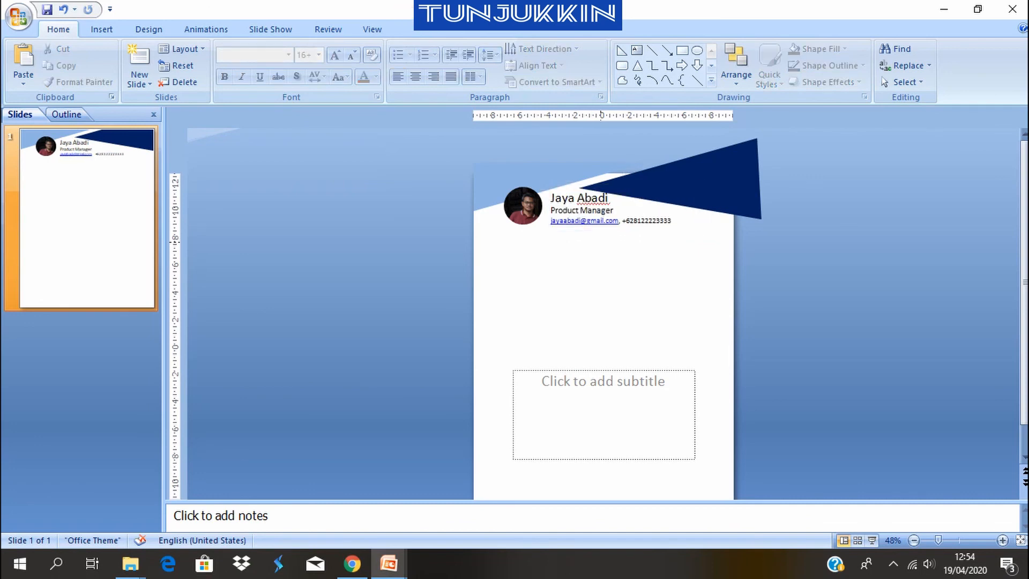
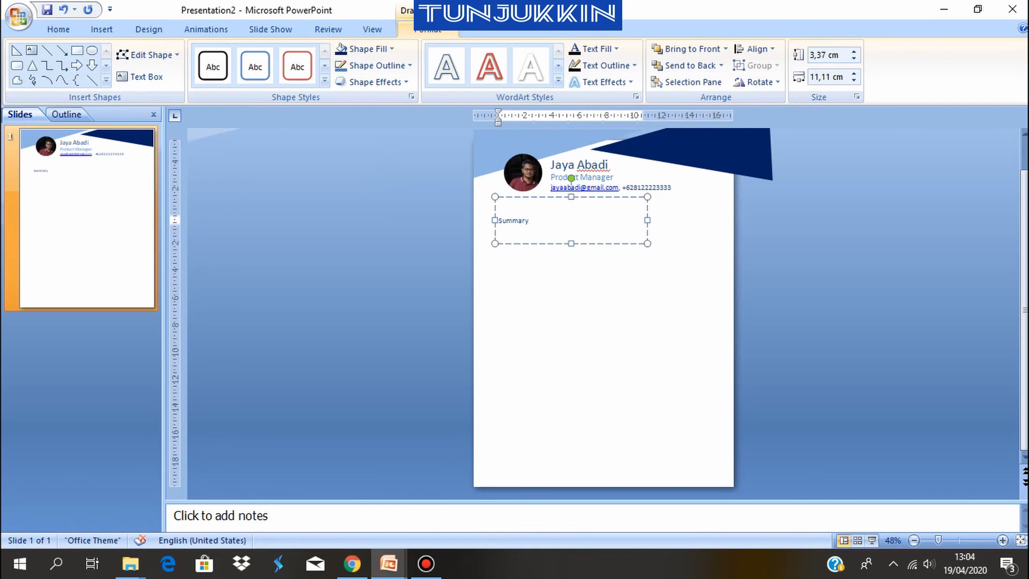
Set the Summary heading text to 16 pt and make it bold
click(527, 221)
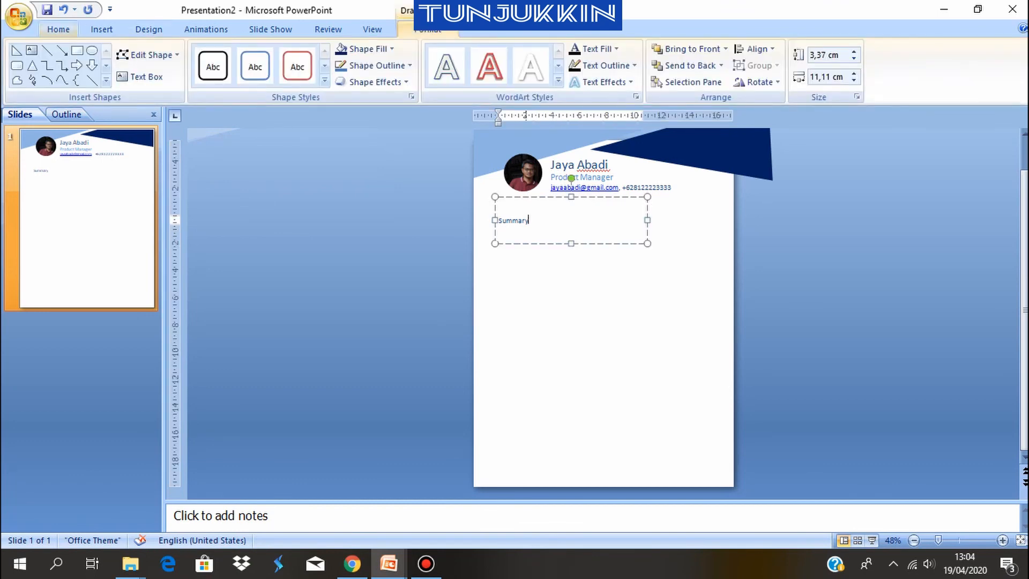
click(59, 29)
click(319, 55)
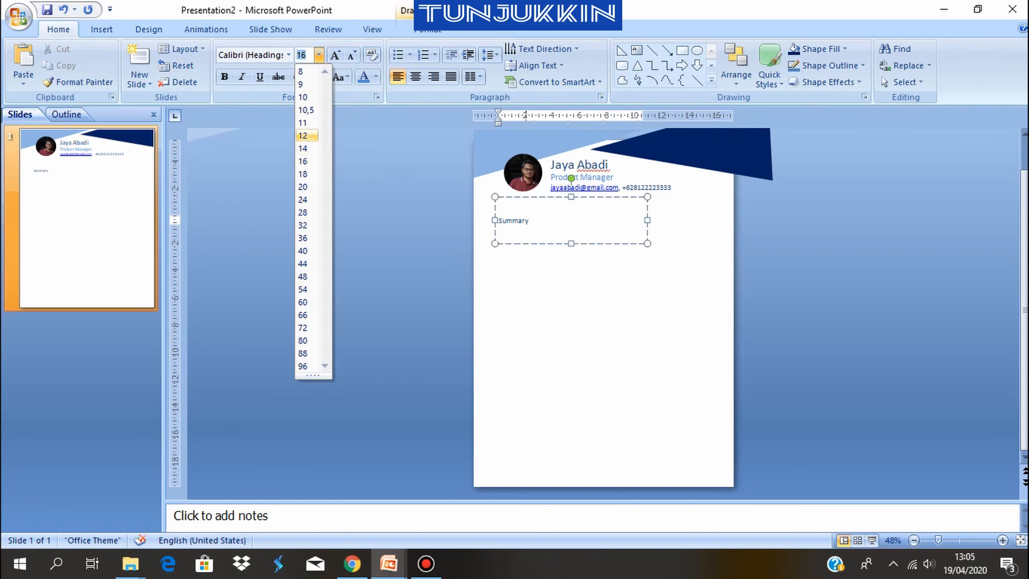
click(303, 161)
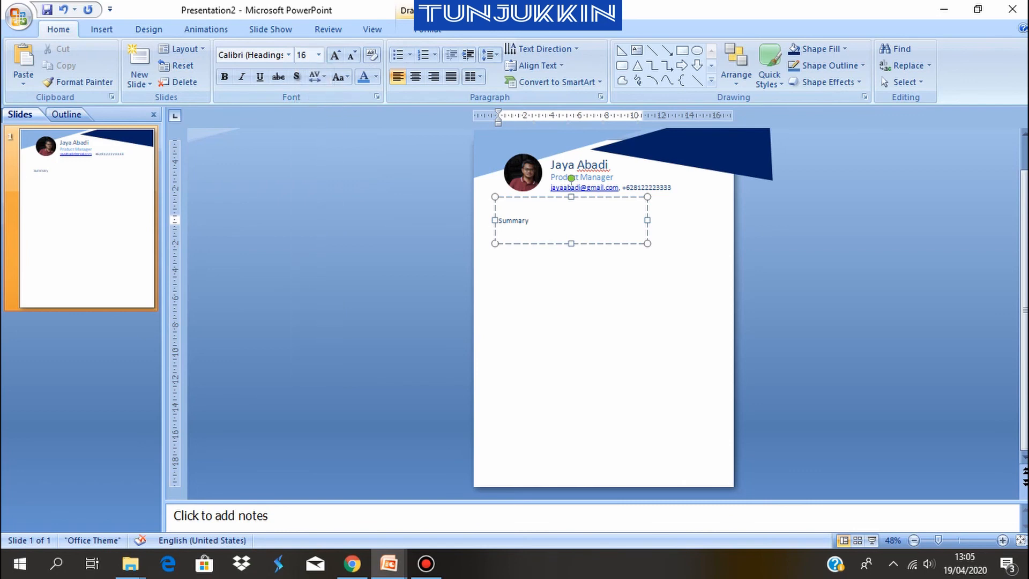
key(ctrl+a)
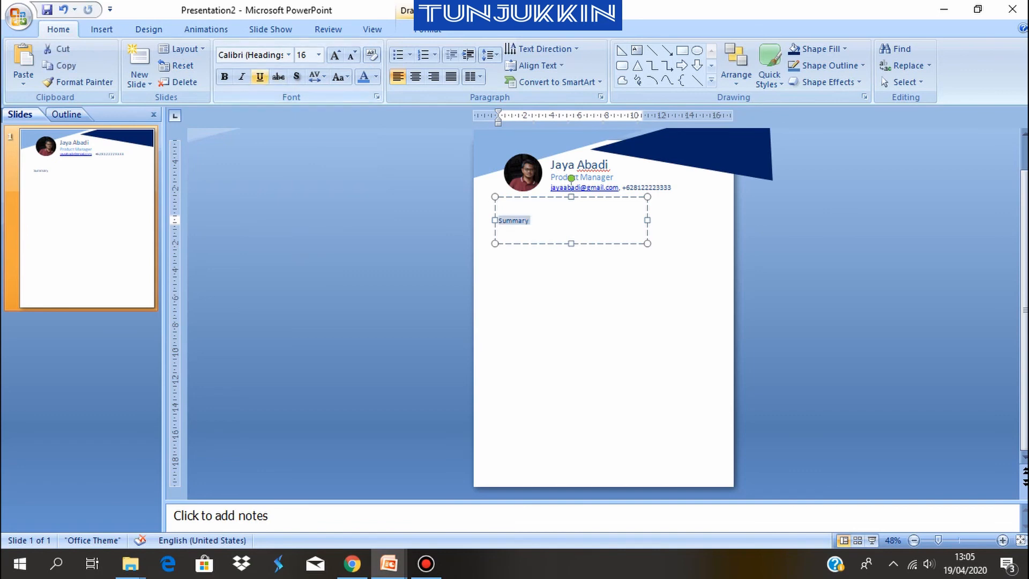
key(ctrl+b)
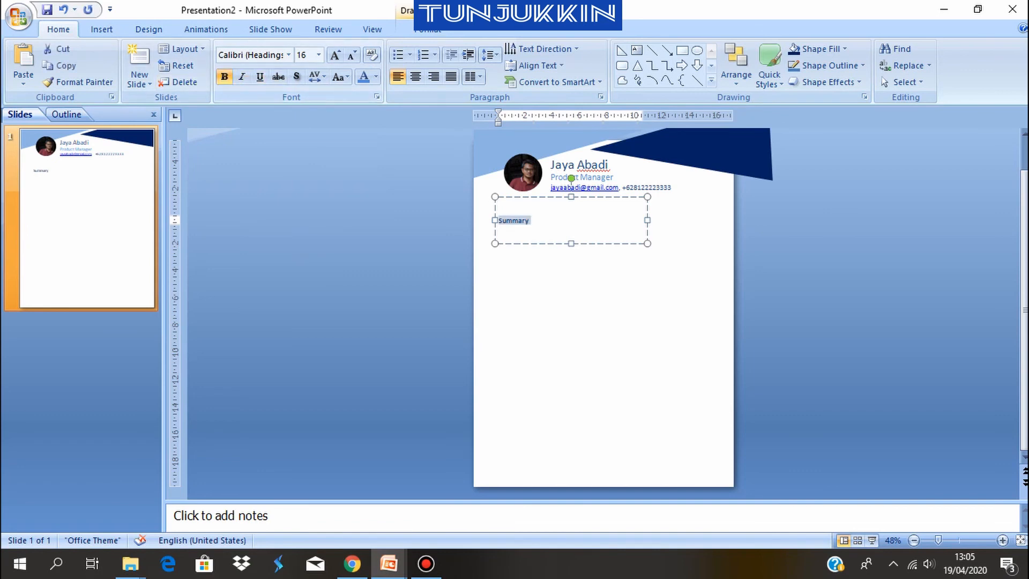
click(557, 300)
key(alt)
Move the Summary text box slightly up and left, closer to the slide's left edge below the photo
click(522, 220)
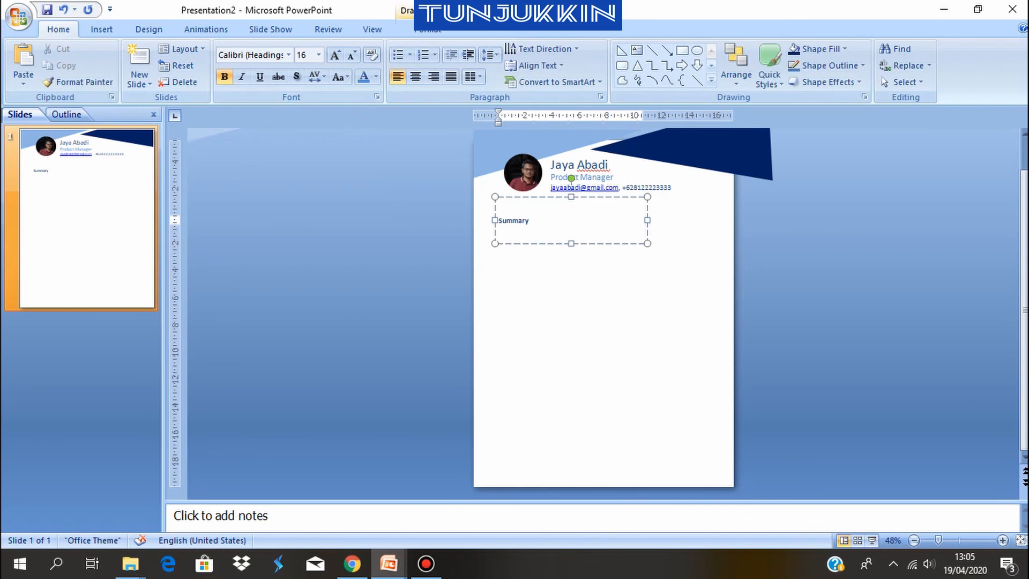
drag(528, 244, 517, 236)
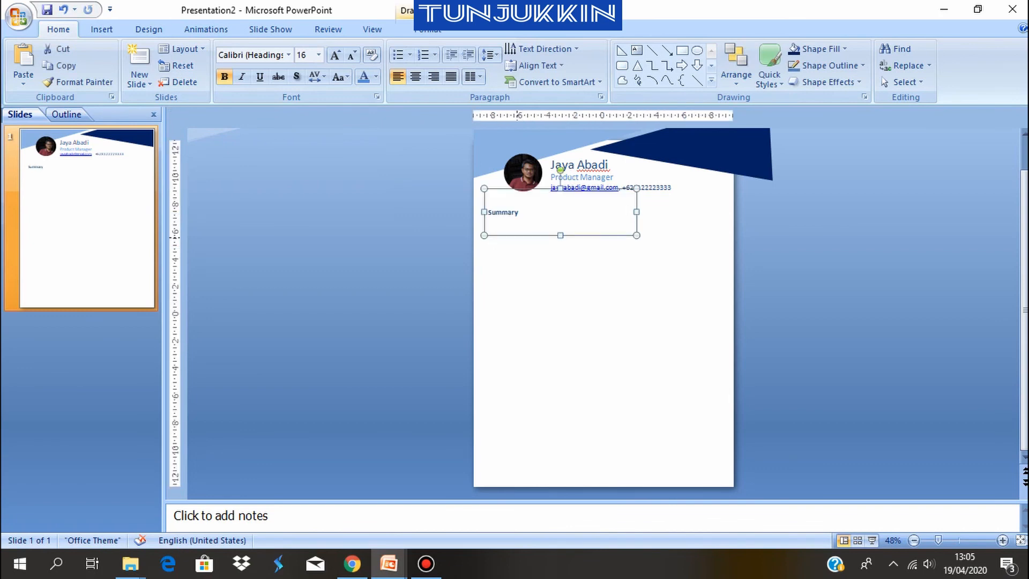
click(602, 280)
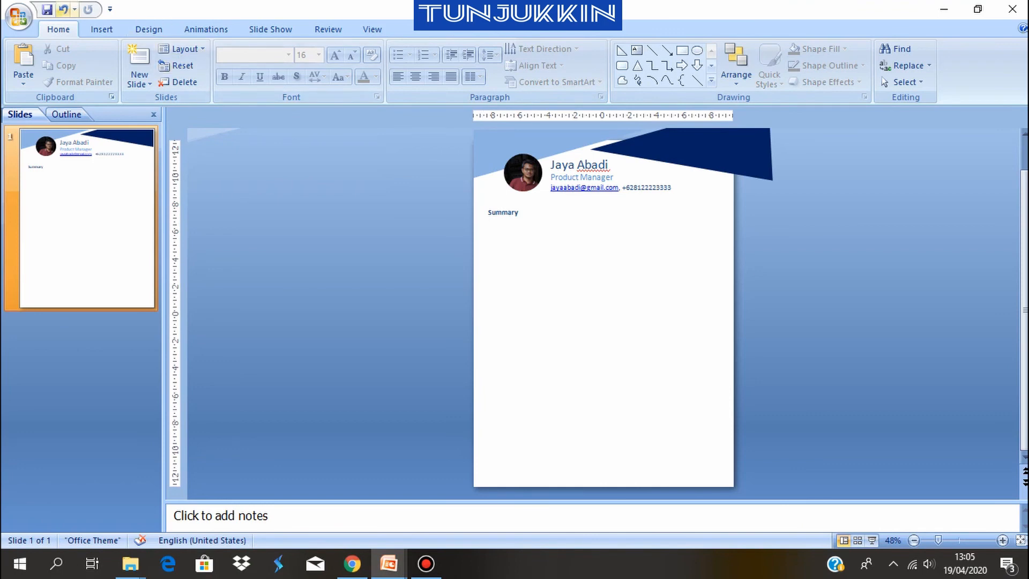
Draw a horizontal line beneath the Summary heading and shorten its right end to leave a margin at the slide's right edge
click(101, 29)
click(161, 65)
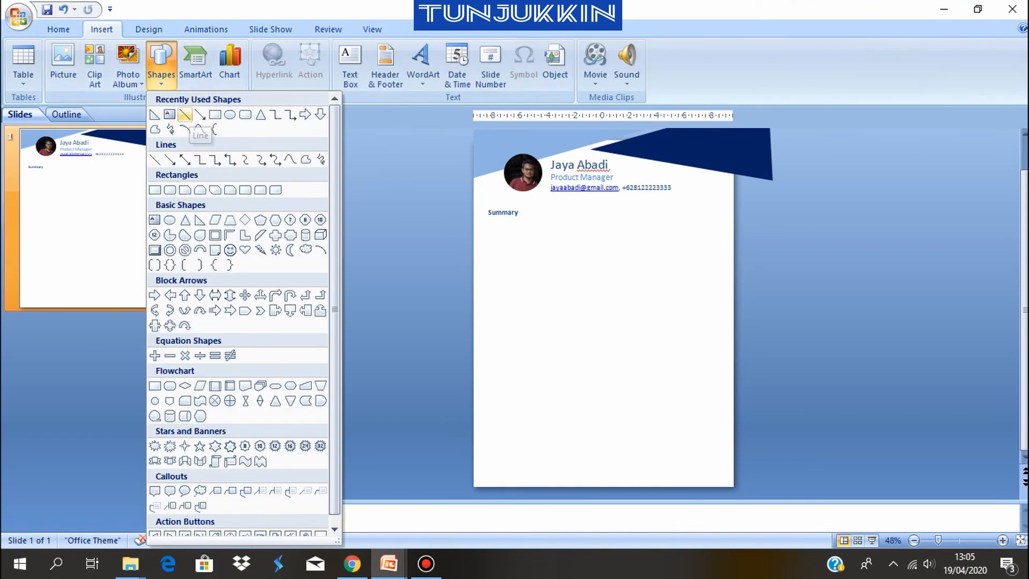
click(184, 114)
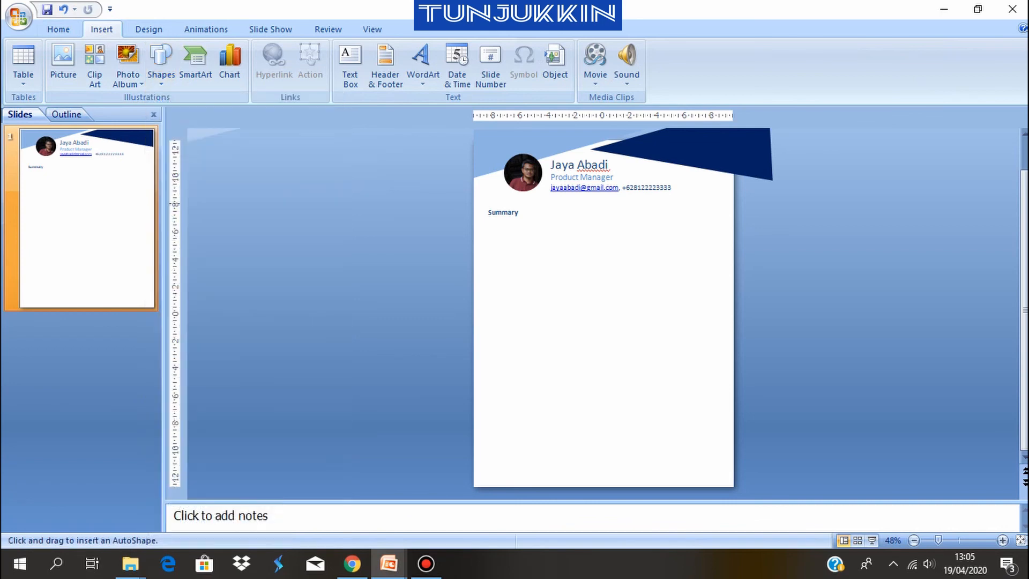
drag(488, 219, 733, 219)
click(711, 259)
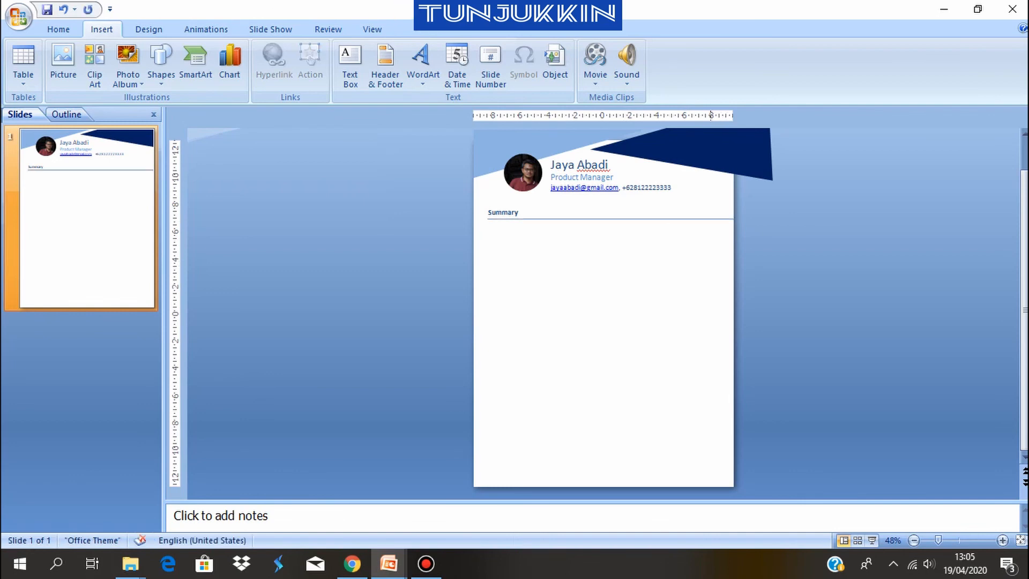
click(727, 219)
drag(734, 219, 720, 220)
click(684, 251)
Set the width of the line under the Summary heading to 3 pt
click(618, 219)
right_click(620, 218)
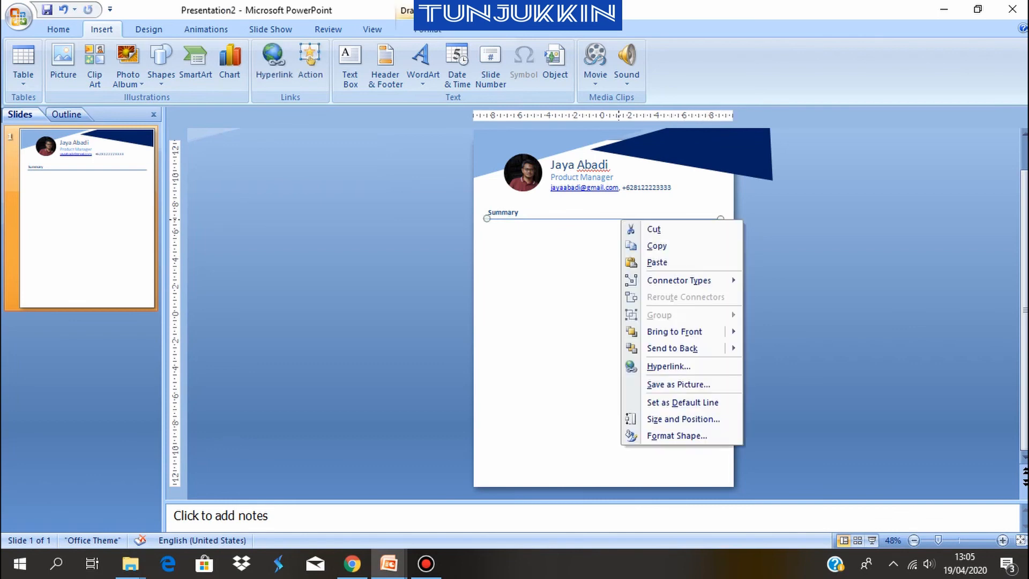
click(643, 246)
right_click(576, 219)
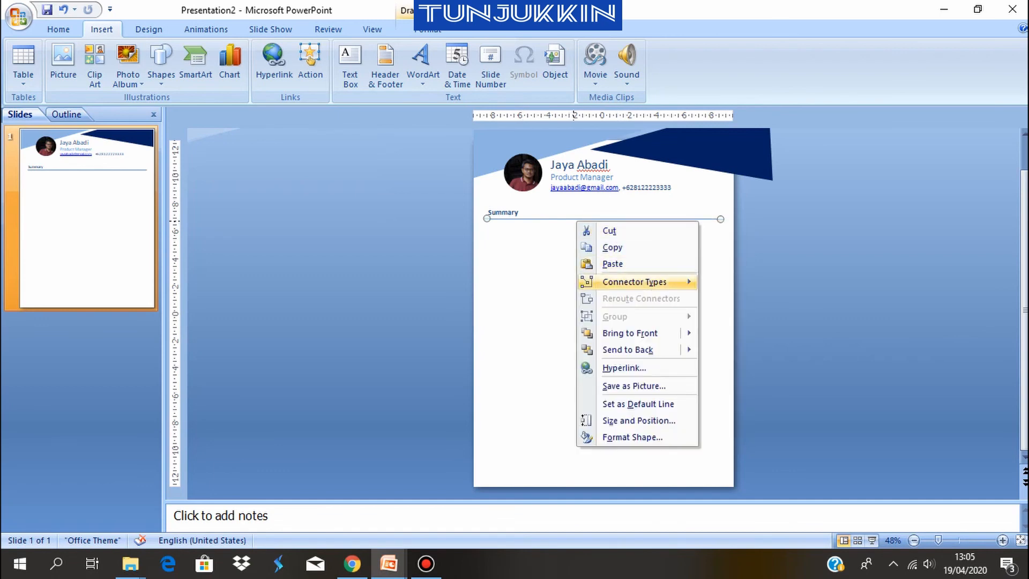
click(622, 434)
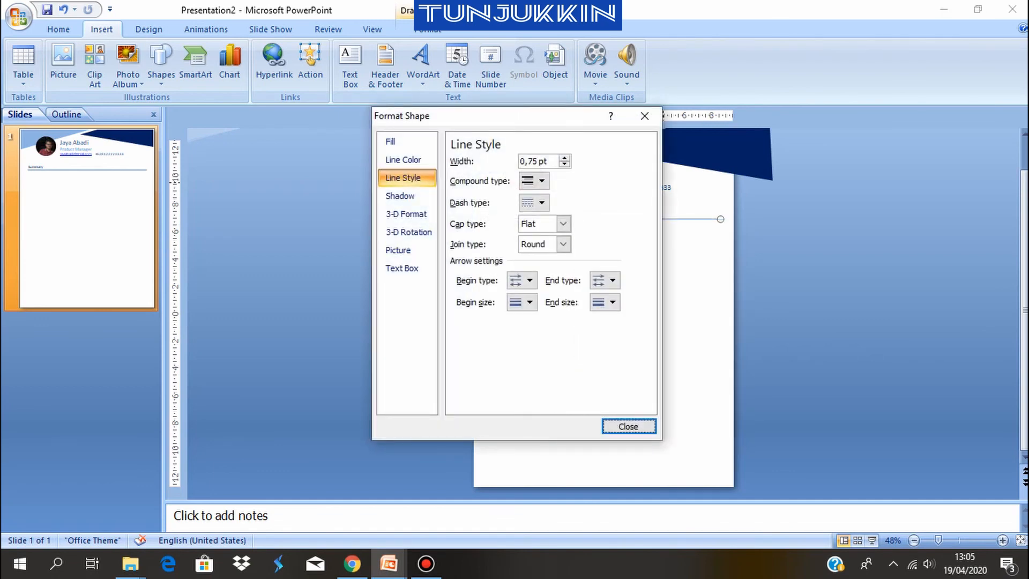
click(564, 158)
click(564, 158)
click(564, 158)
click(564, 158)
click(565, 158)
click(565, 158)
click(564, 158)
click(564, 158)
click(564, 158)
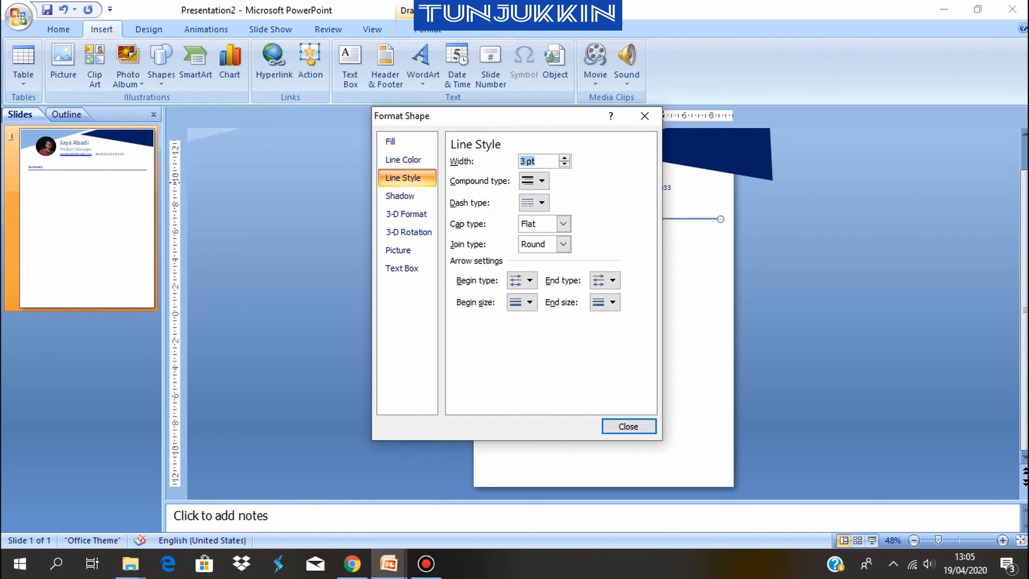
click(628, 426)
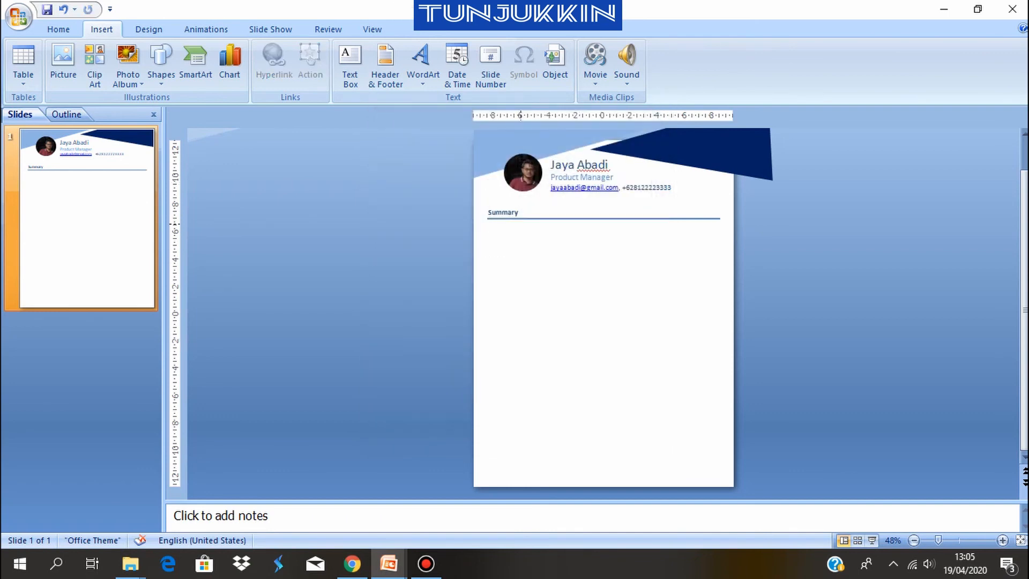
Duplicate the Summary text box and place the copy just below the heading line
click(508, 213)
key(Escape)
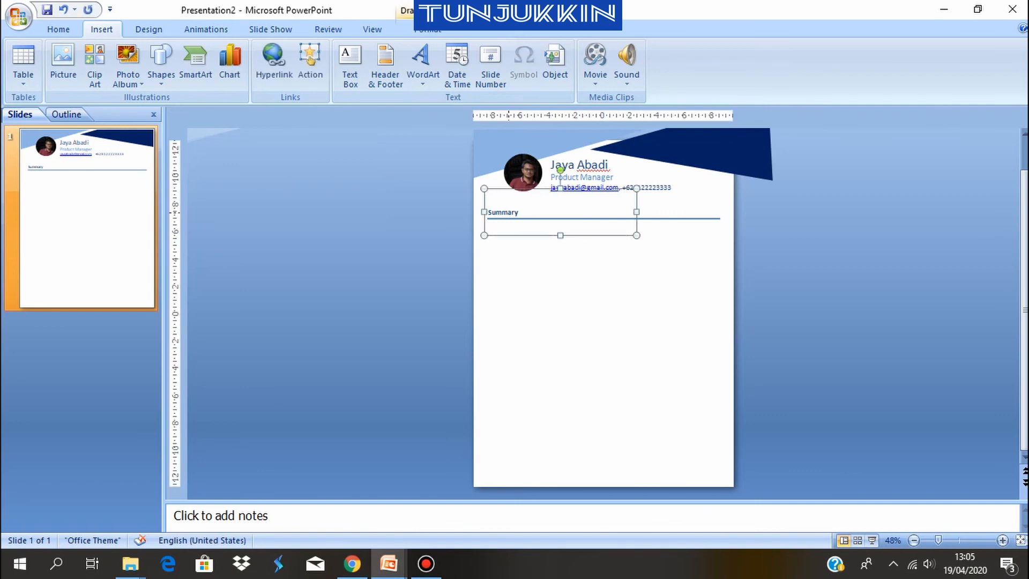
key(ctrl+d)
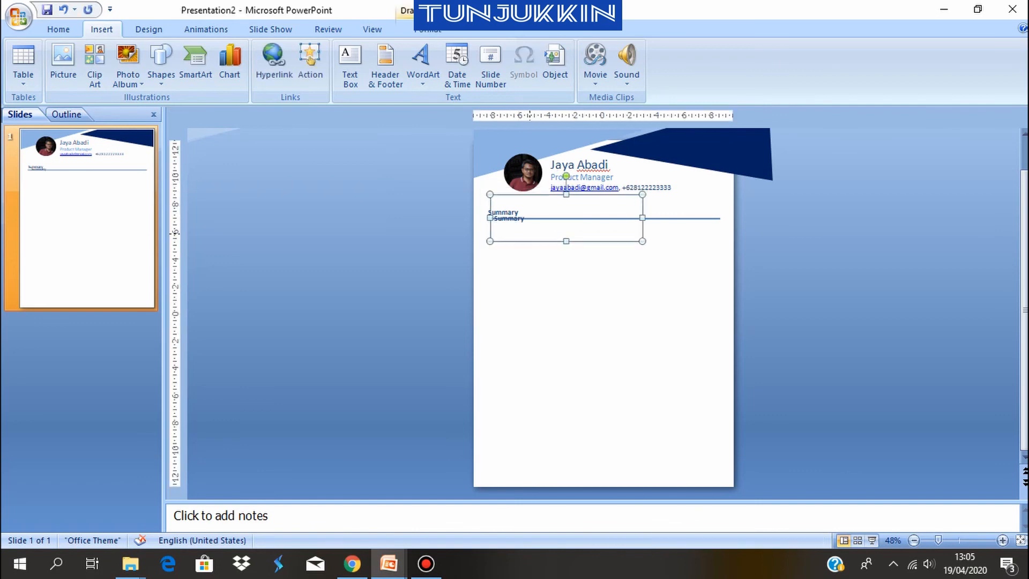
key(Escape)
click(526, 219)
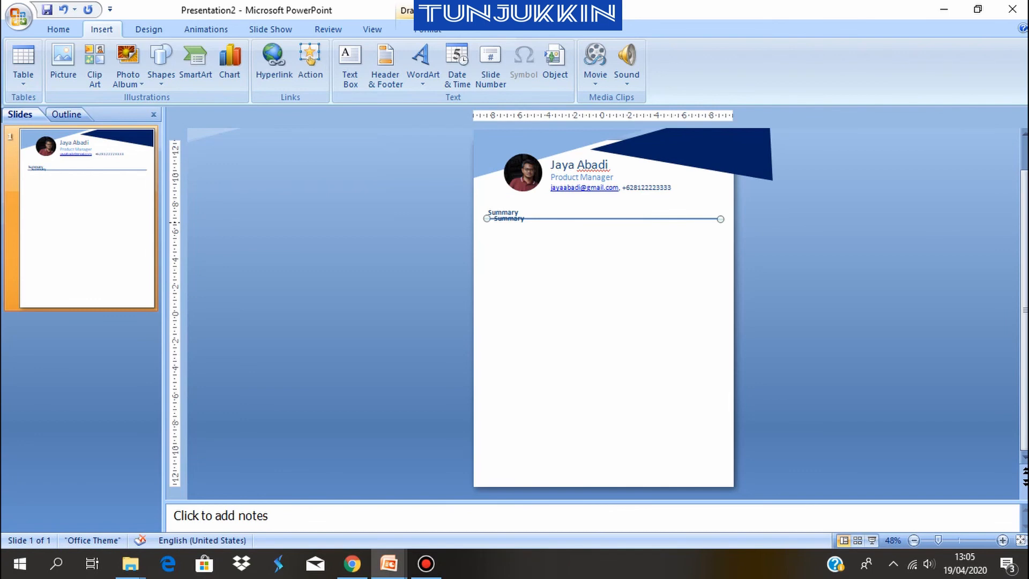
click(516, 217)
drag(515, 242, 512, 252)
Replace the duplicate's text with "Experienced in Sales and marketing for 7 years, Good learner and understand about marketing strategy"
click(509, 229)
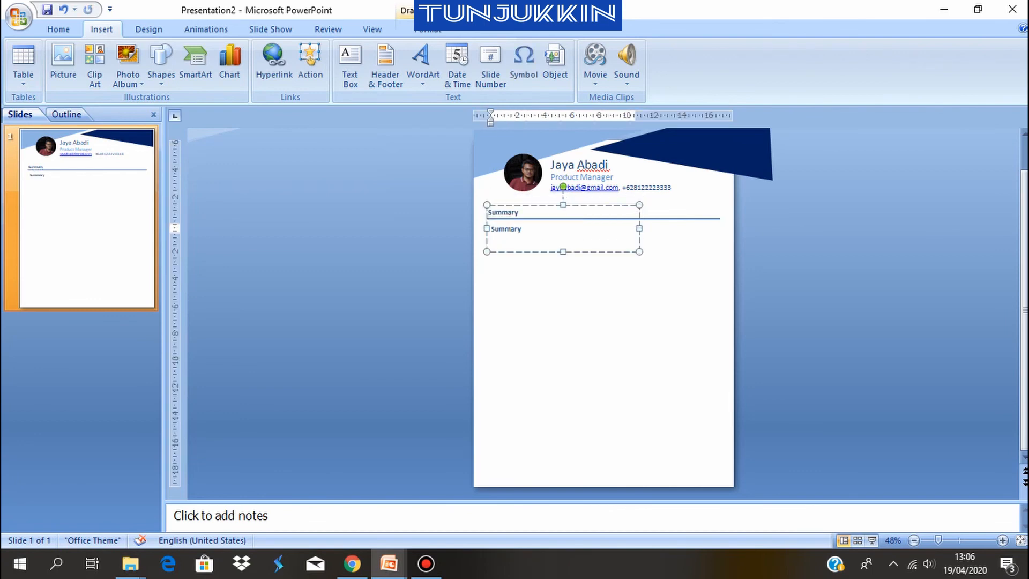
double_click(521, 228)
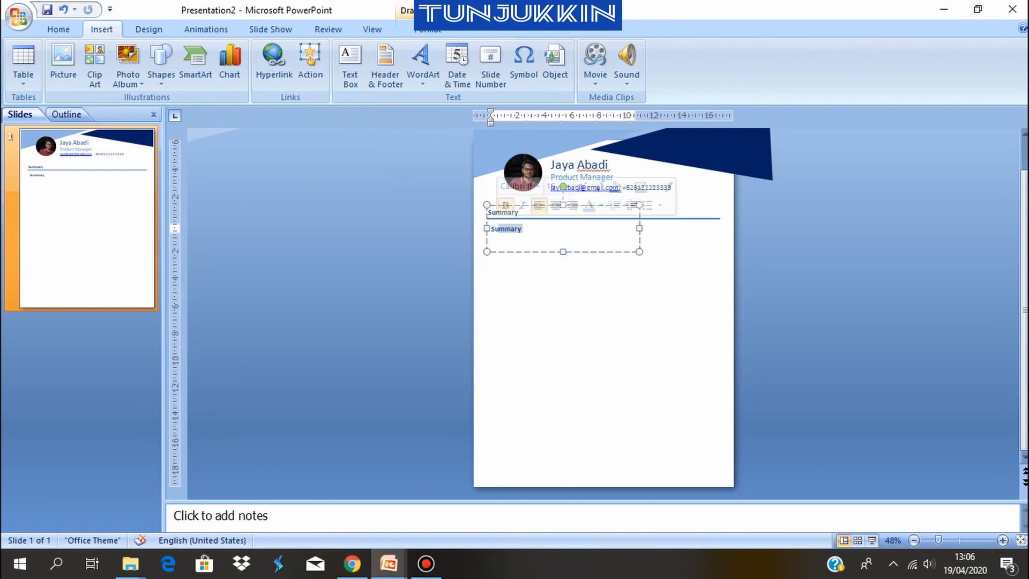
key(BackSpace)
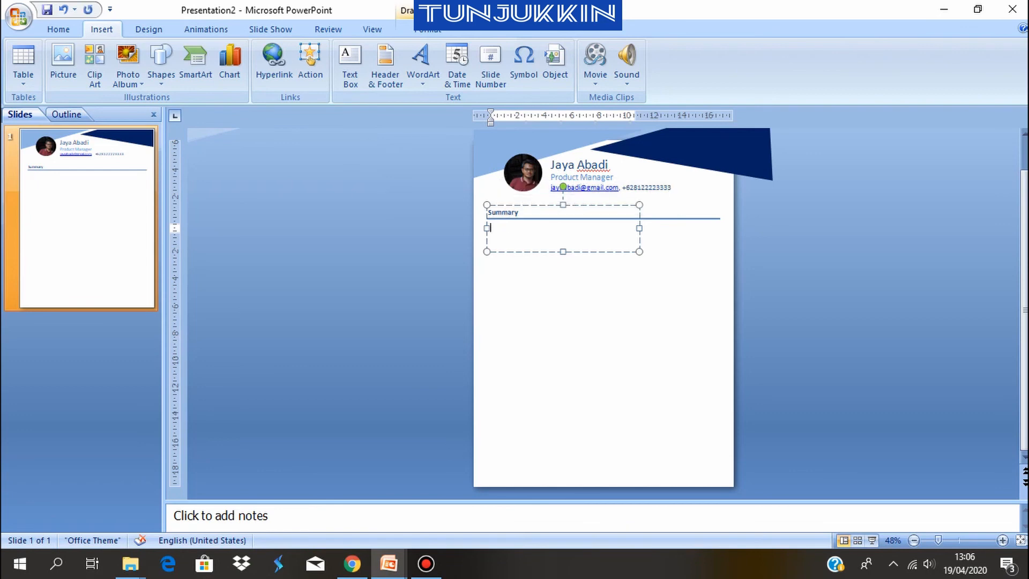
text(Experienced in Sales and ma)
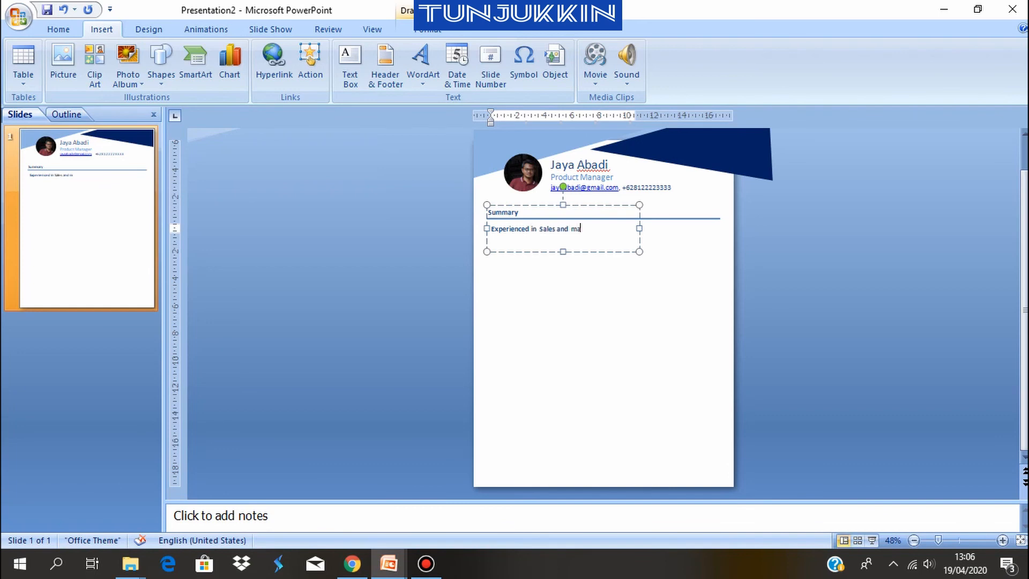
text(rketin)
key(BackSpace)
text(ng for 7 years,)
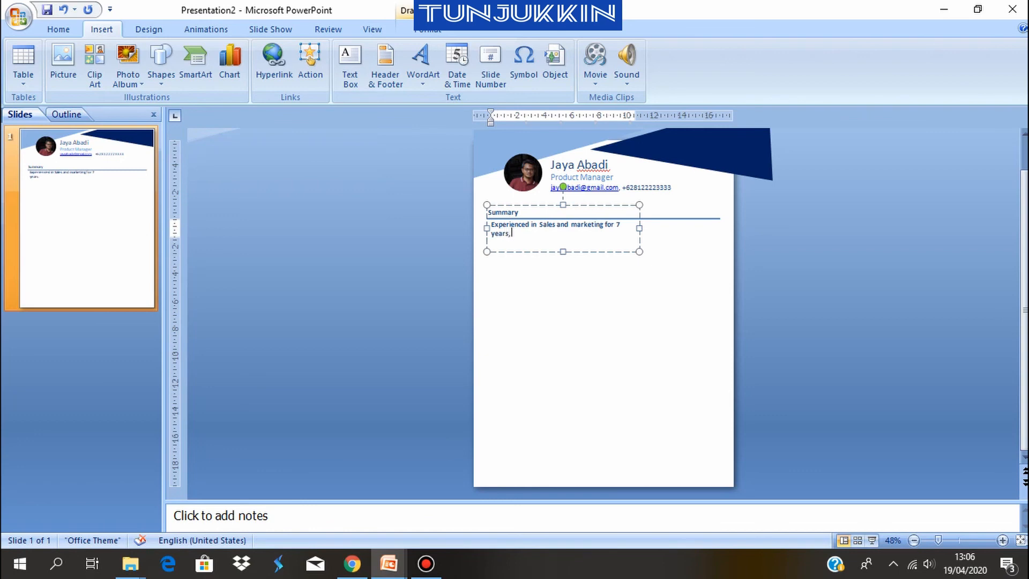
text( Good learner ard understand abo)
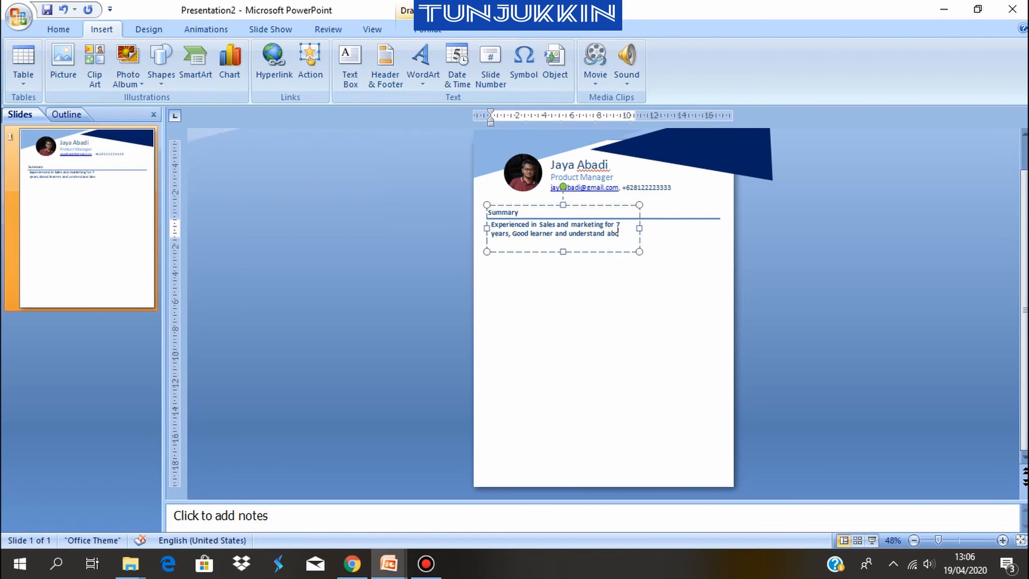
text(ut marke)
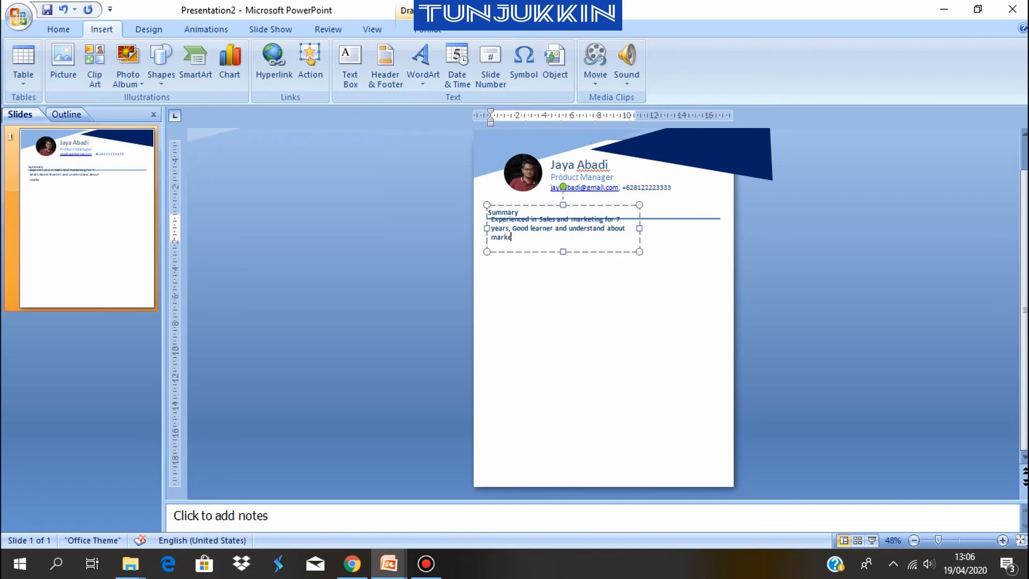
text(ting strategy)
Fit the summary paragraph's text box to the heading line's extent and set its text to 12 pt
drag(639, 228, 722, 228)
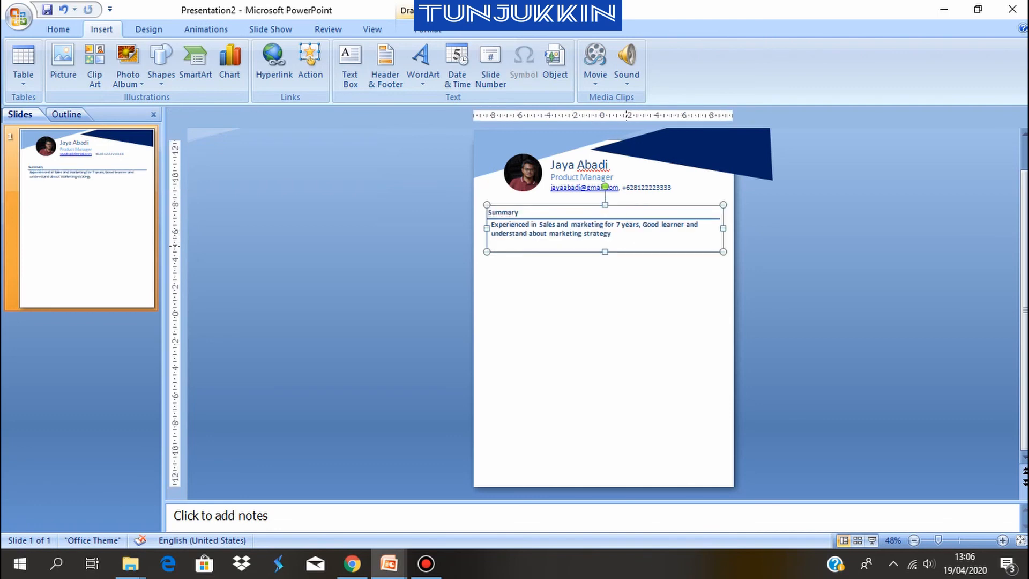
drag(585, 257, 583, 260)
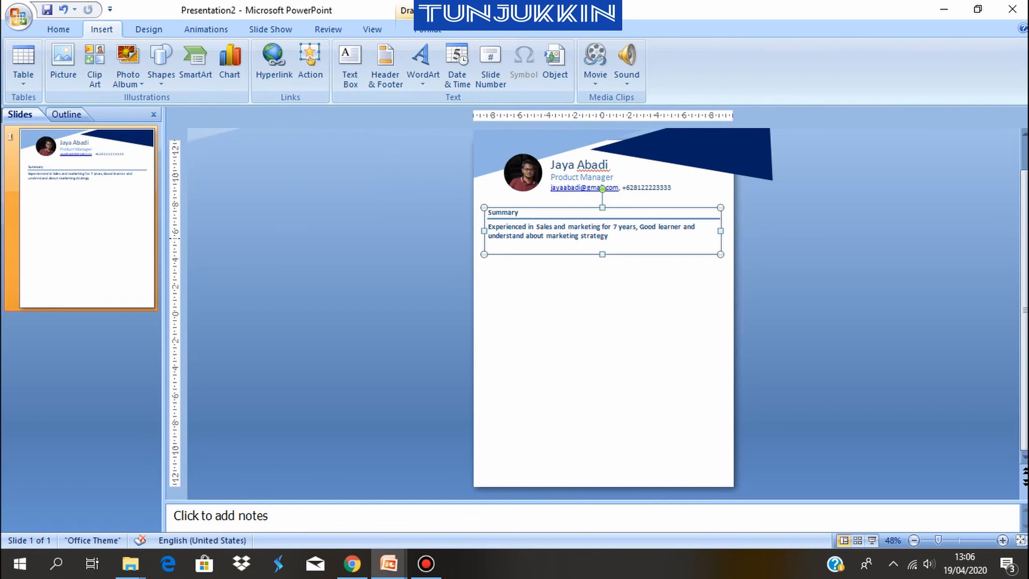
click(599, 235)
drag(608, 236, 488, 227)
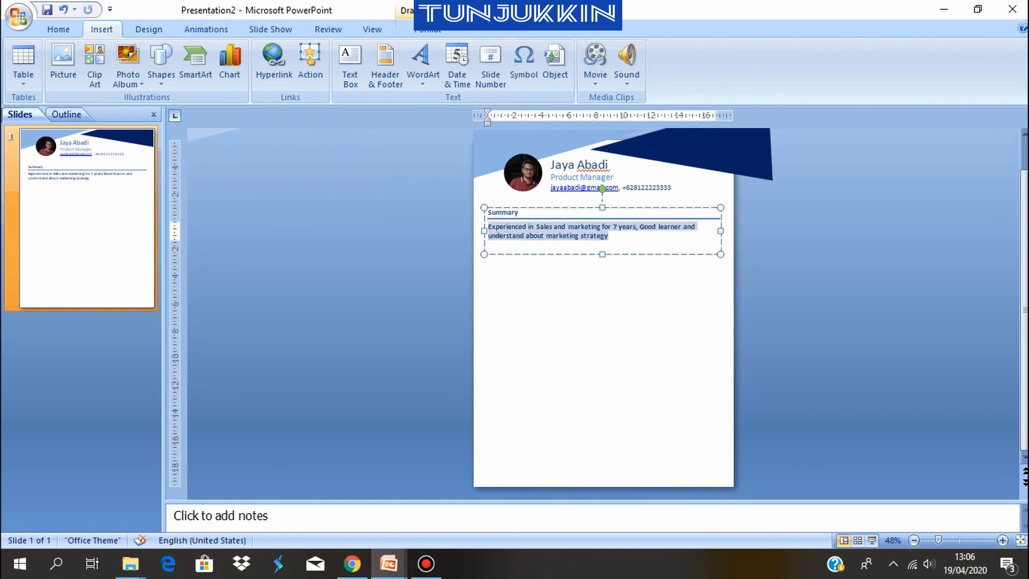
click(58, 29)
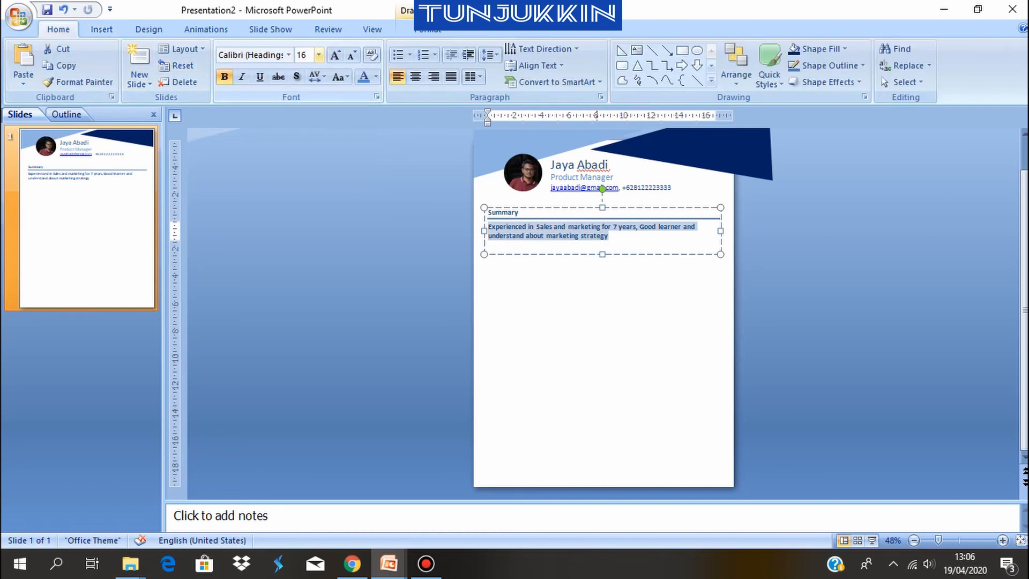
click(319, 54)
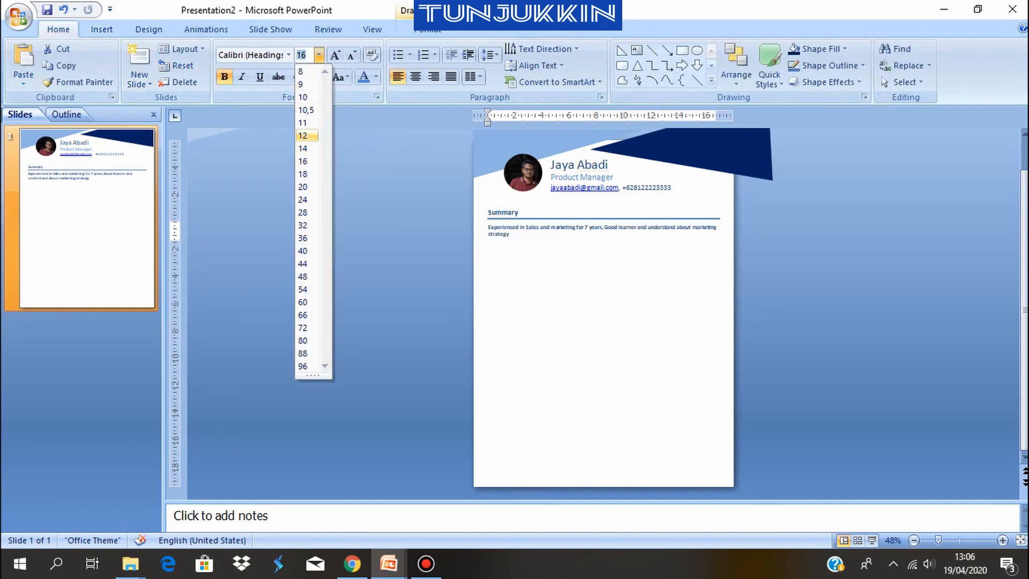
click(302, 135)
click(440, 243)
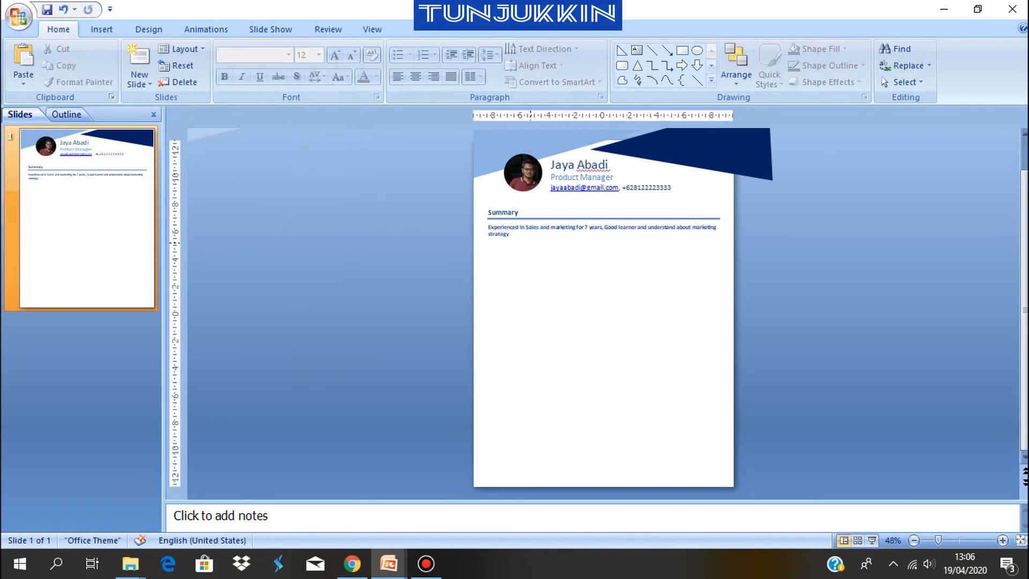
click(518, 250)
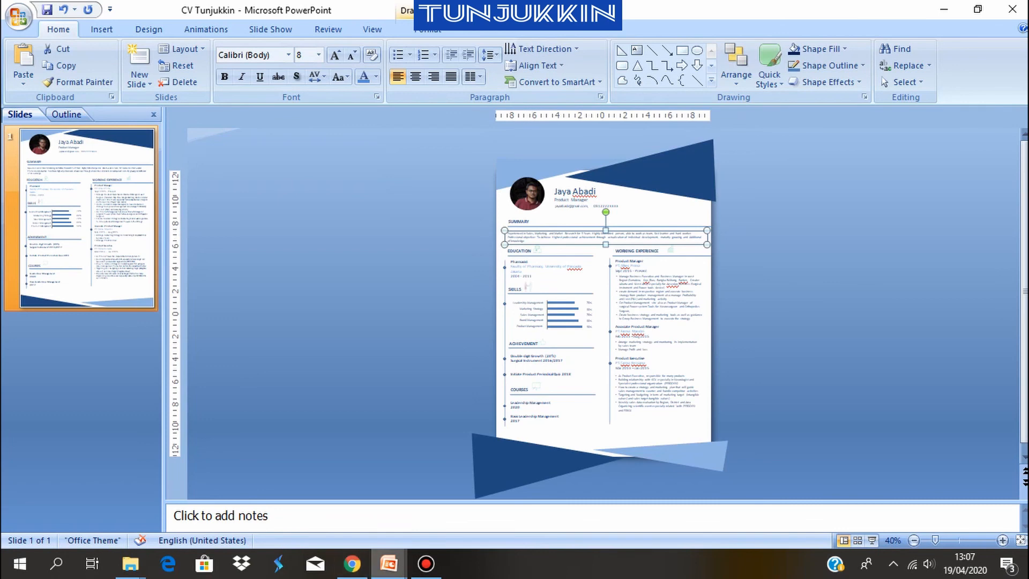
Switch back to Presentation2 and paste the summary paragraph text box from the CV Tunjukkin presentation
mouse_move(388, 563)
click(471, 499)
key(ctrl+v)
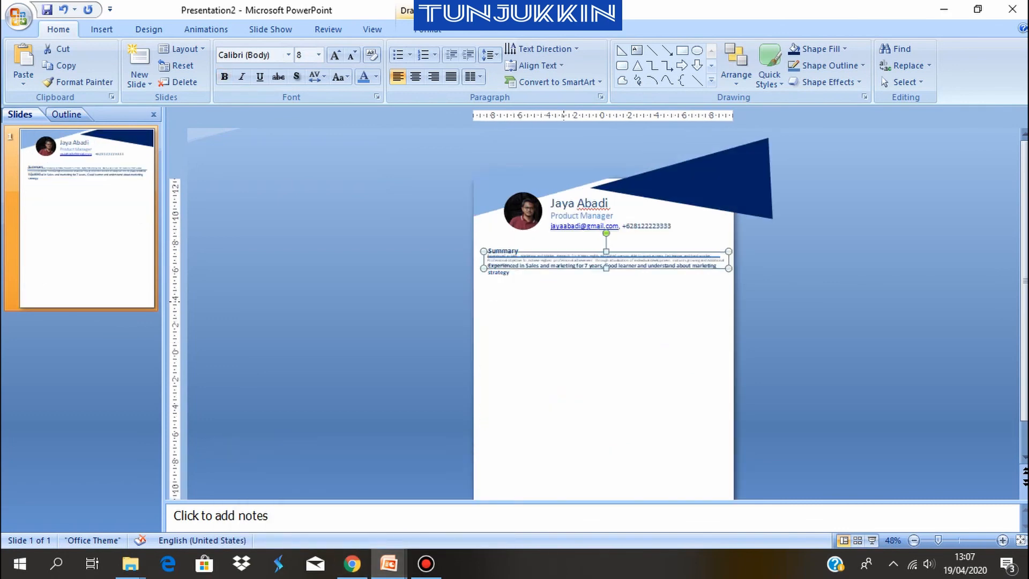
Delete the bold 12 pt summary paragraph text box that overlaps the pasted paragraph
click(494, 272)
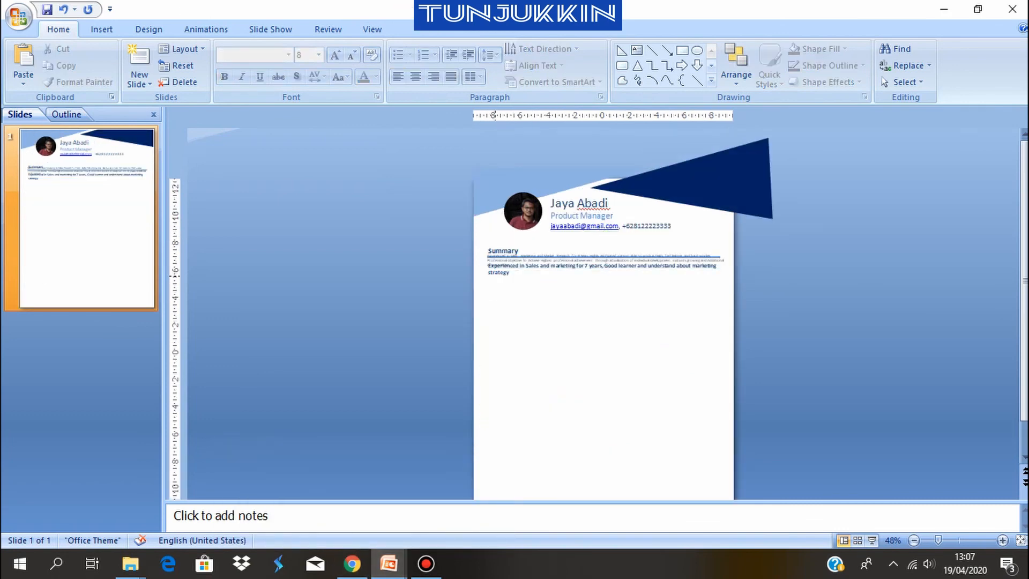
click(498, 272)
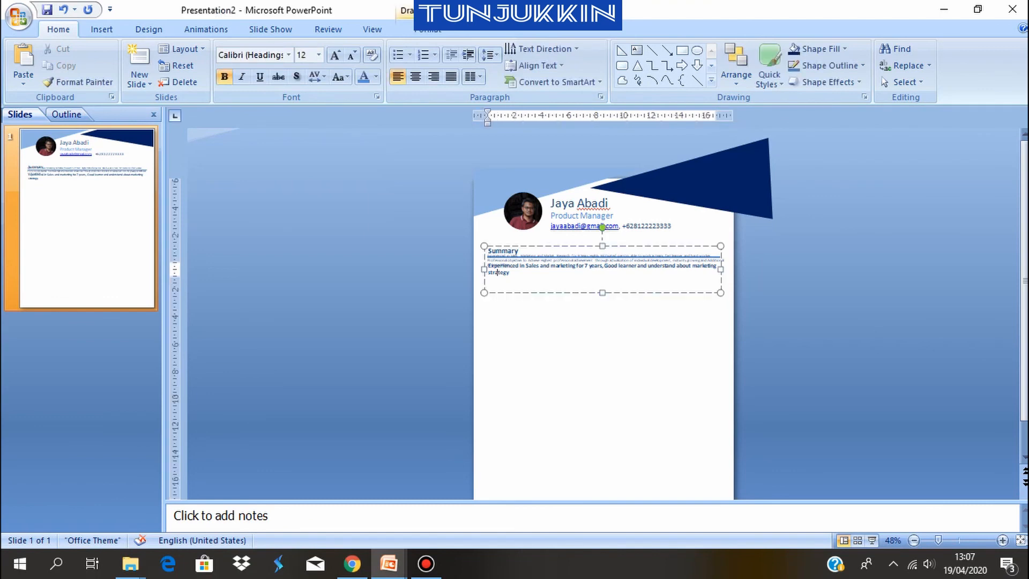
key(Escape)
key(Delete)
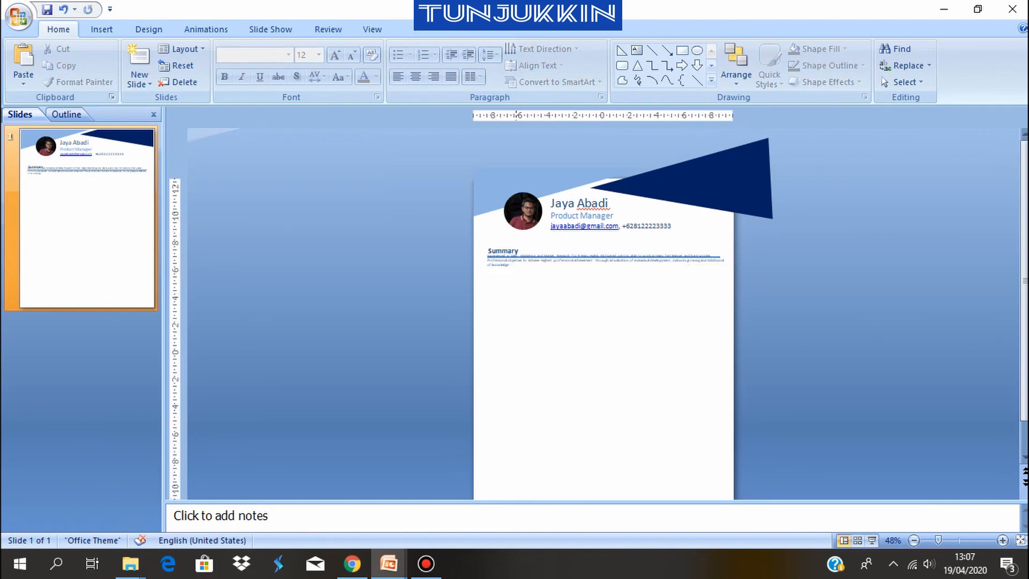
Move the pasted summary paragraph just below the heading line and align its text with the left edge of the Summary heading
click(514, 254)
drag(517, 268, 521, 276)
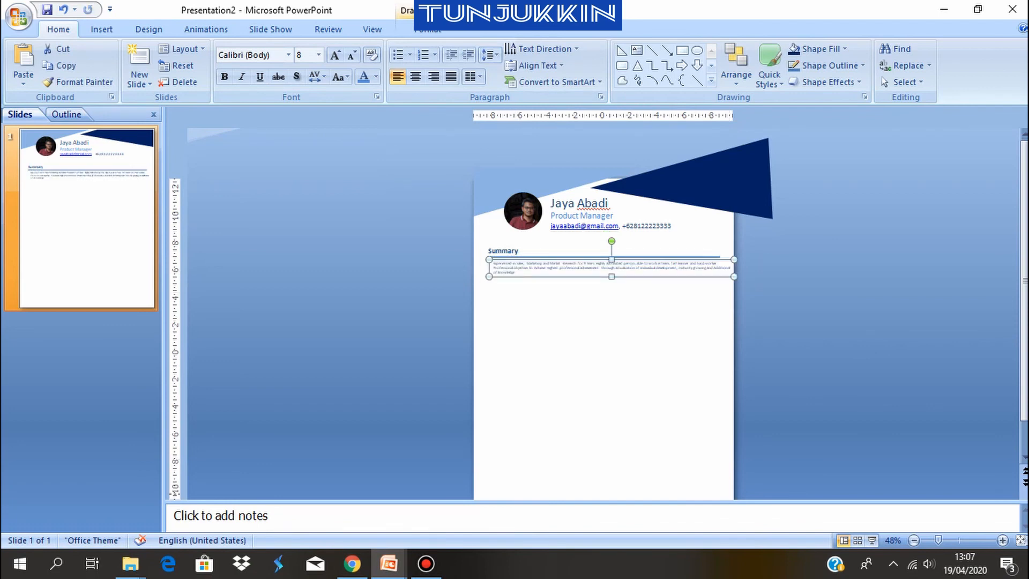
click(1003, 541)
click(1003, 540)
click(1002, 540)
click(1003, 540)
click(1002, 541)
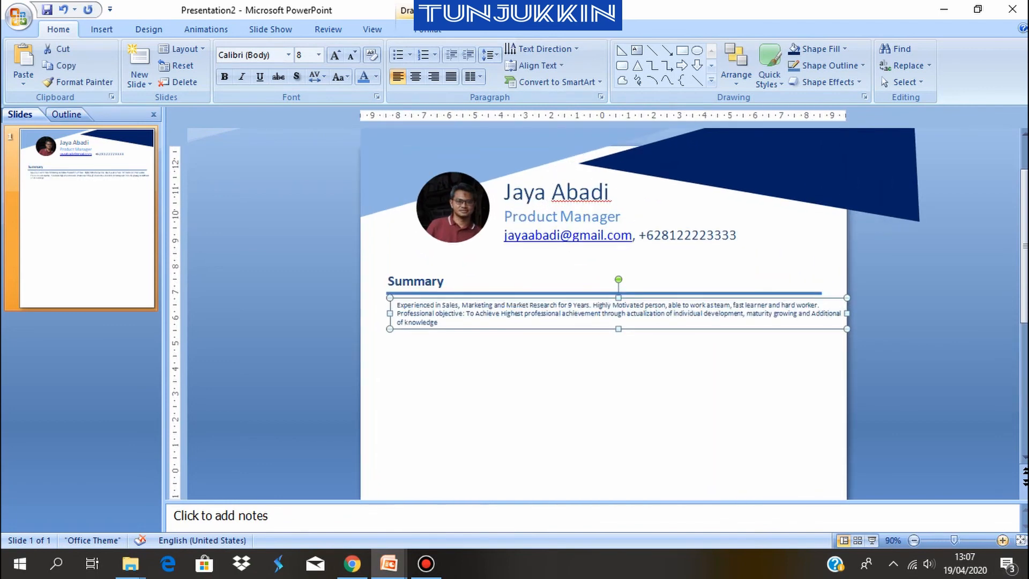
click(1003, 540)
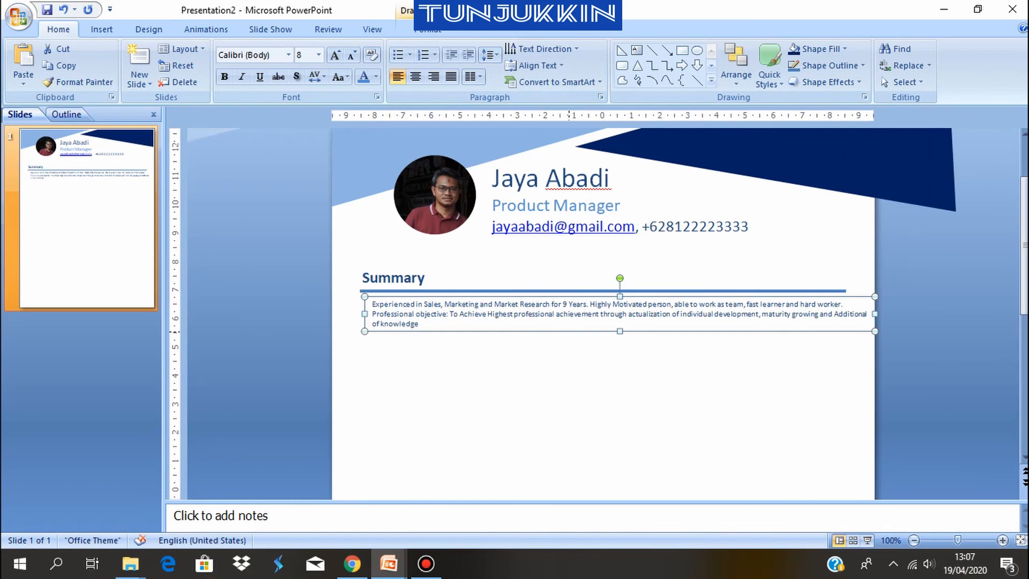
drag(569, 329, 557, 331)
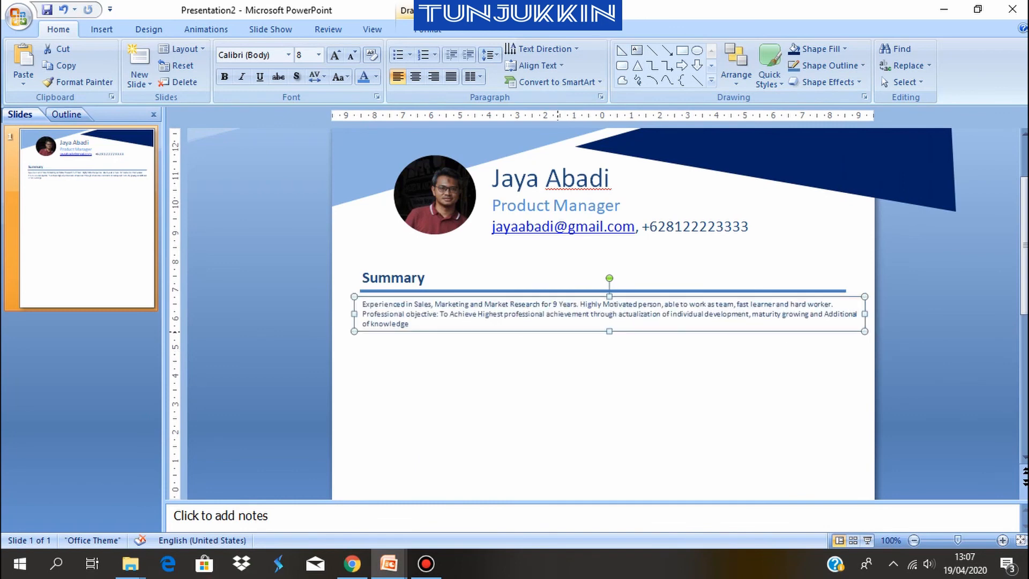
key(Escape)
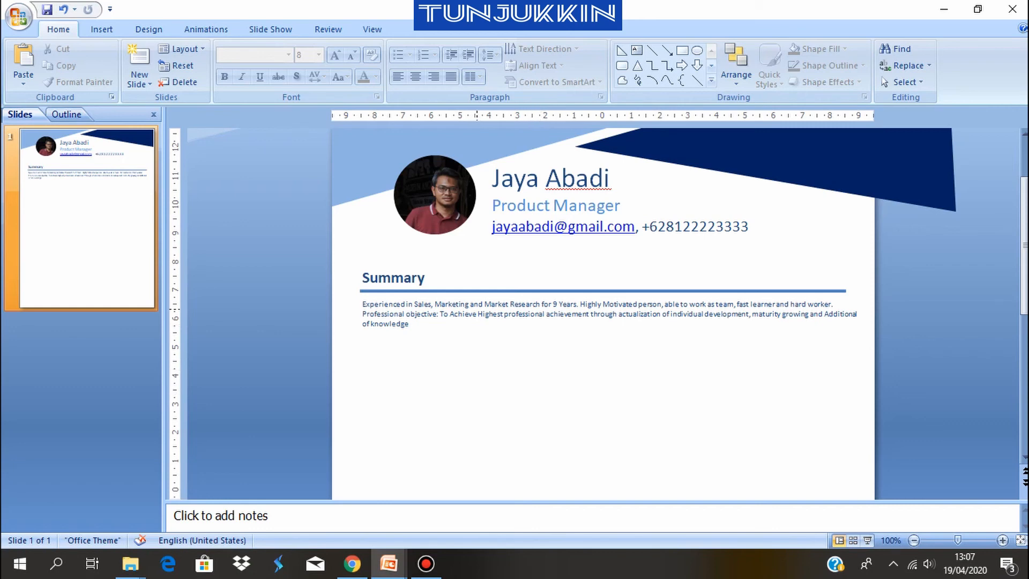
Examine the page's empty area and the two-column layout of the CV Tunjukkin presentation, and return to Presentation2
scroll(476, 309, down, 2)
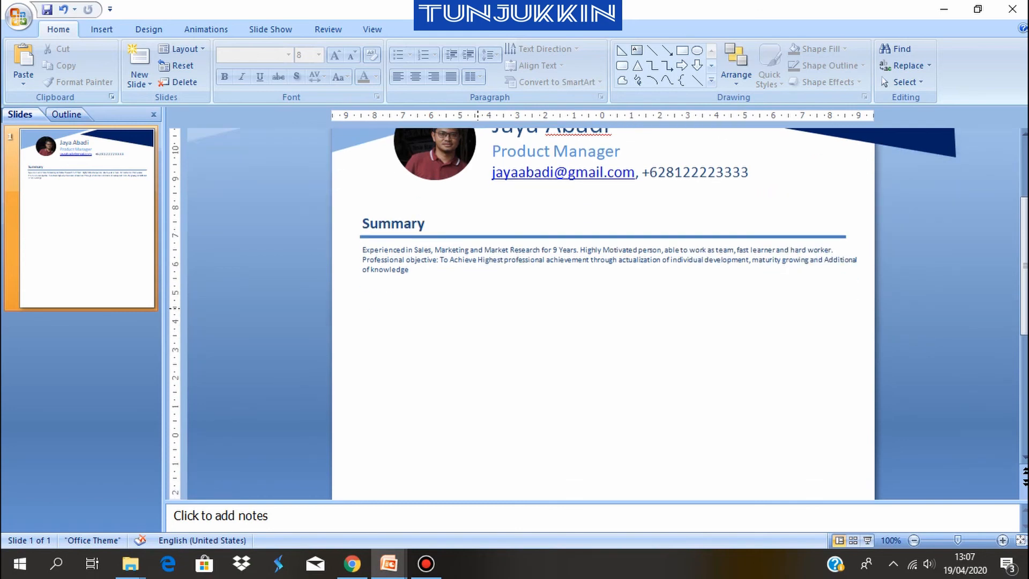
scroll(476, 309, down, 3)
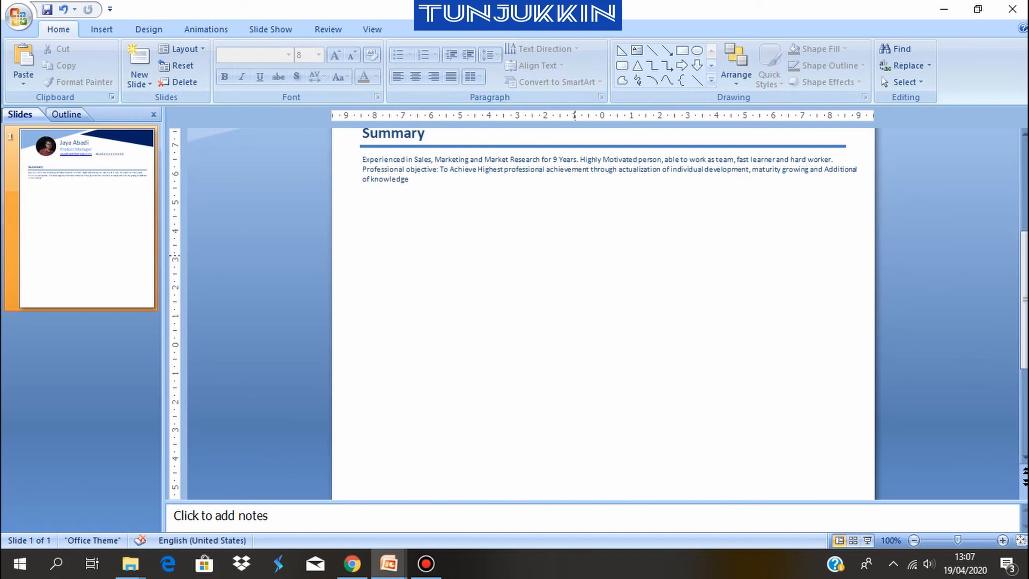
drag(957, 540, 924, 541)
scroll(610, 313, up, 4)
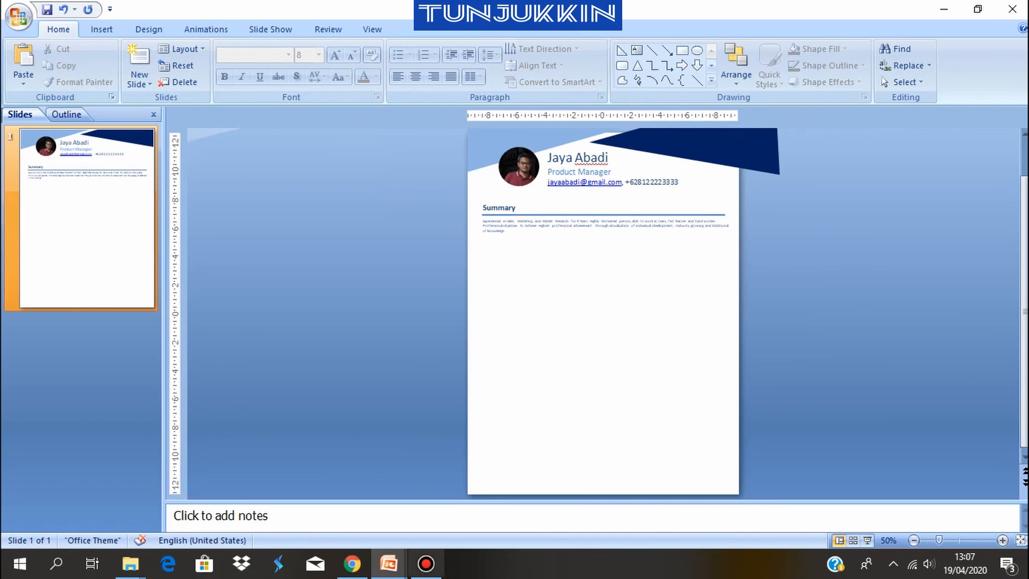
click(388, 563)
click(306, 501)
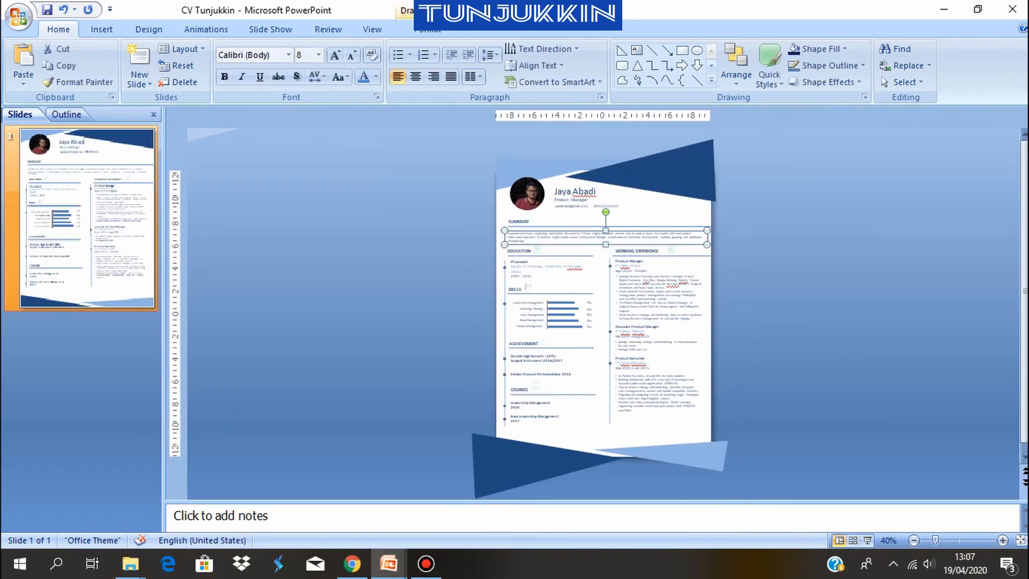
click(388, 563)
click(476, 501)
Draw a near-vertical line about 16.3 cm long down the middle of the page, from below the summary paragraph to near the page bottom
click(101, 29)
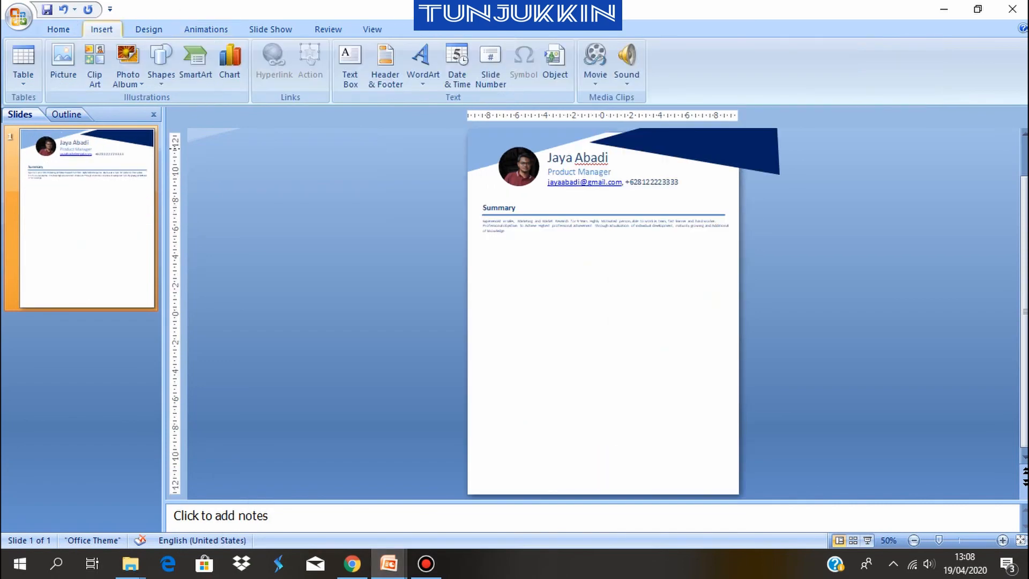
click(161, 65)
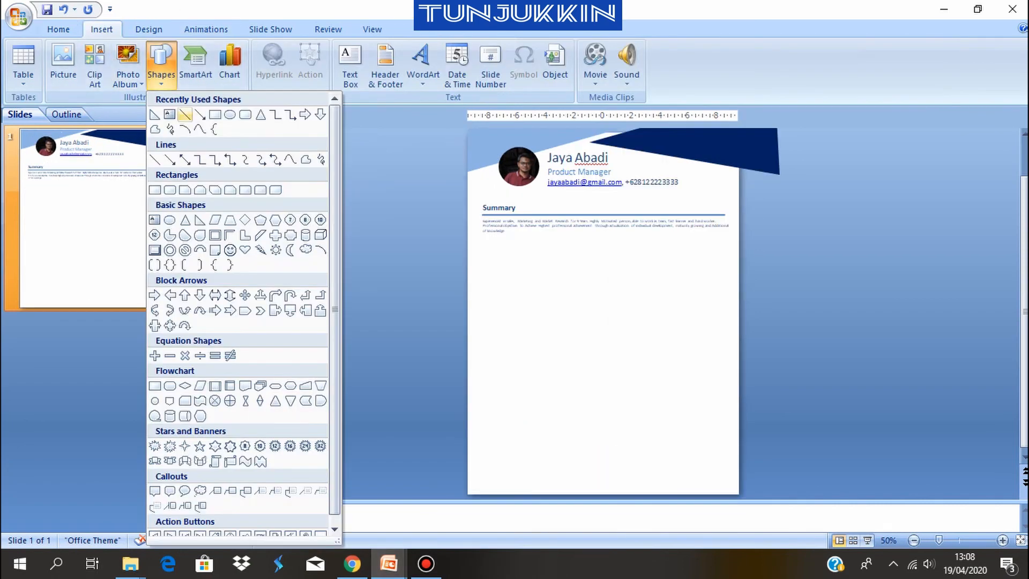
click(154, 114)
mouse_move(597, 243)
mouse_down()
mouse_move(610, 374)
mouse_move(600, 469)
mouse_up()
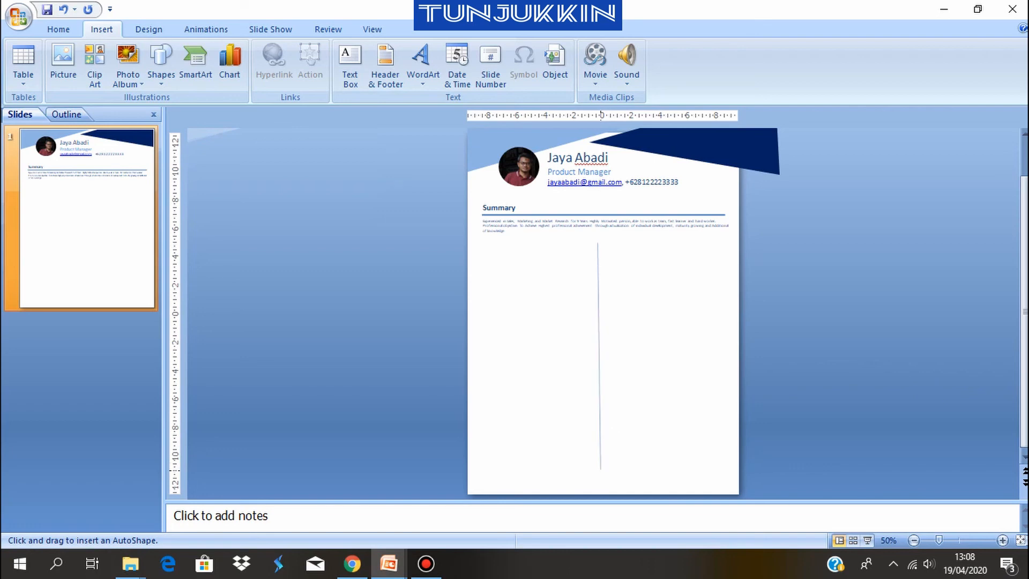
drag(600, 469, 603, 478)
key(Escape)
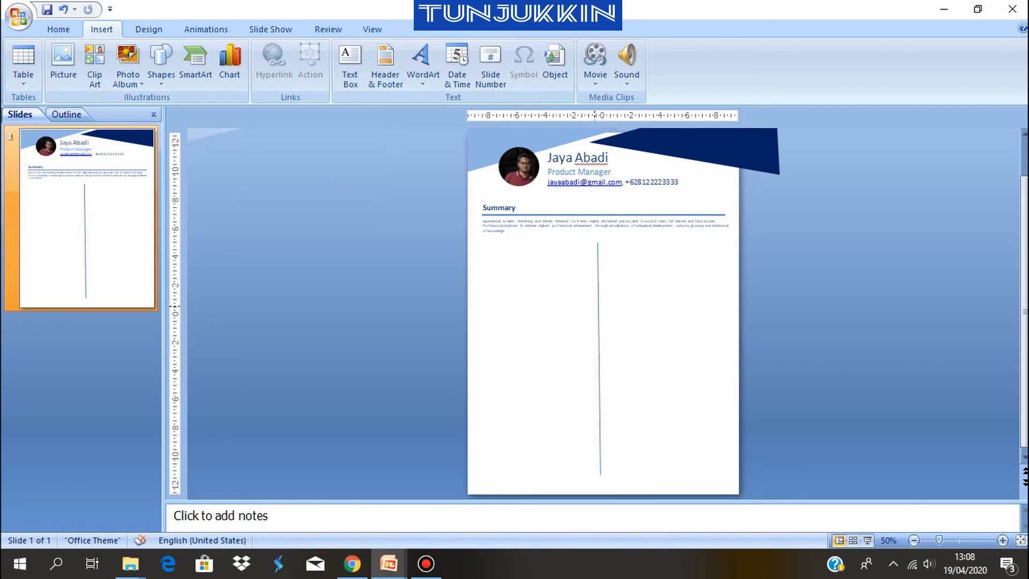
Set the vertical divider line's width to 1,25 pt
click(597, 306)
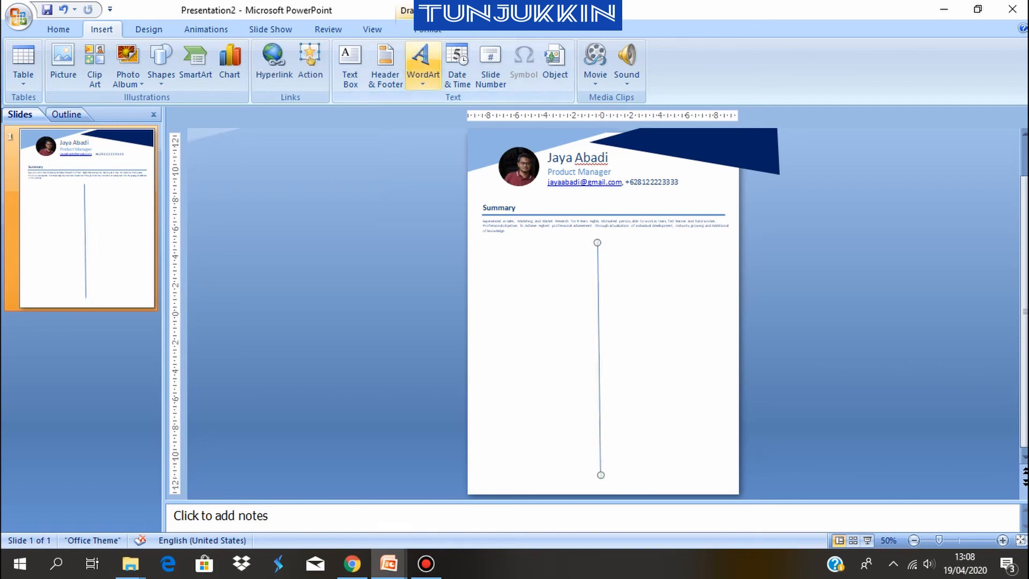
click(428, 29)
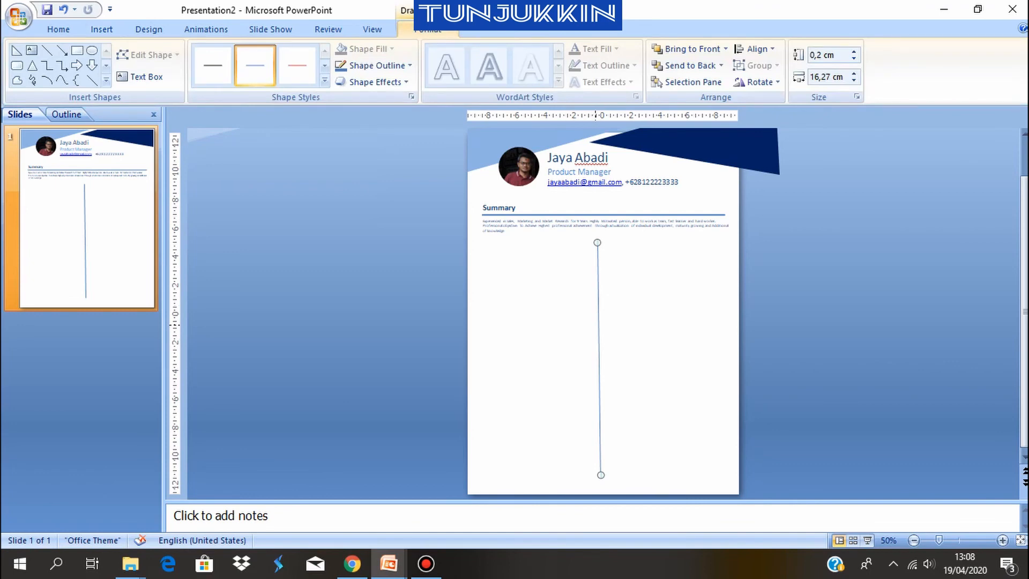
right_click(597, 326)
click(621, 316)
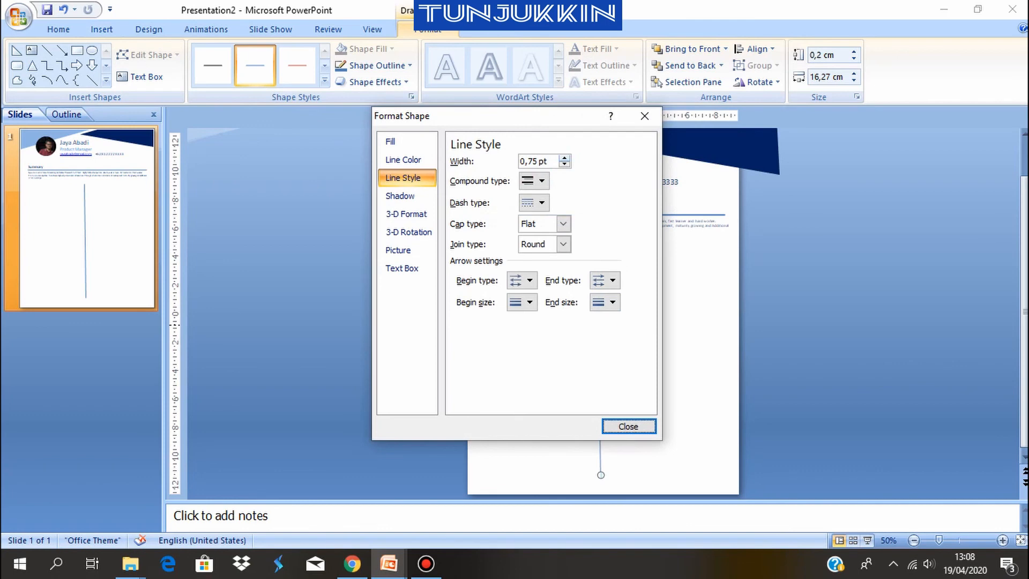
click(565, 158)
click(564, 158)
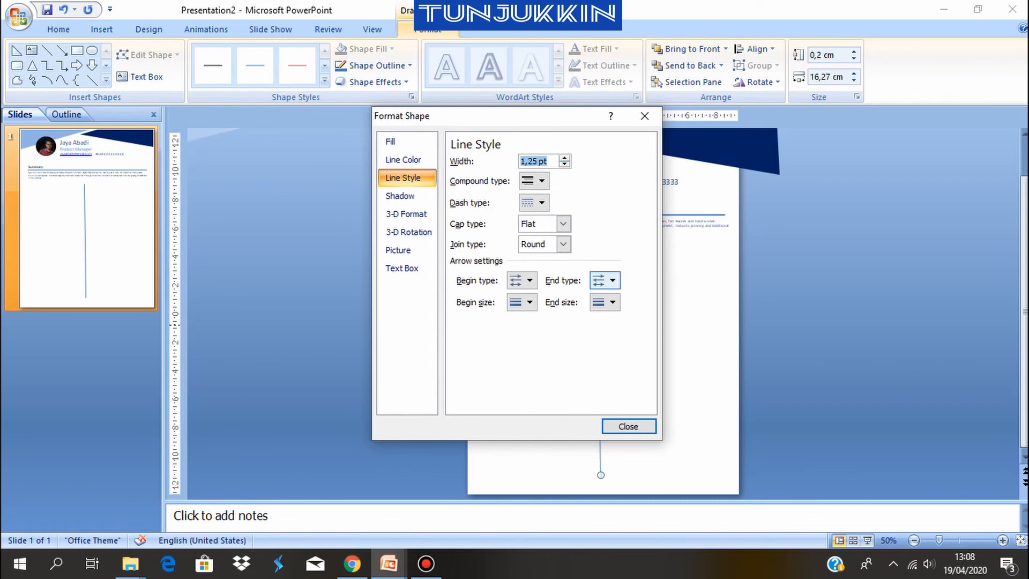
click(628, 426)
key(Escape)
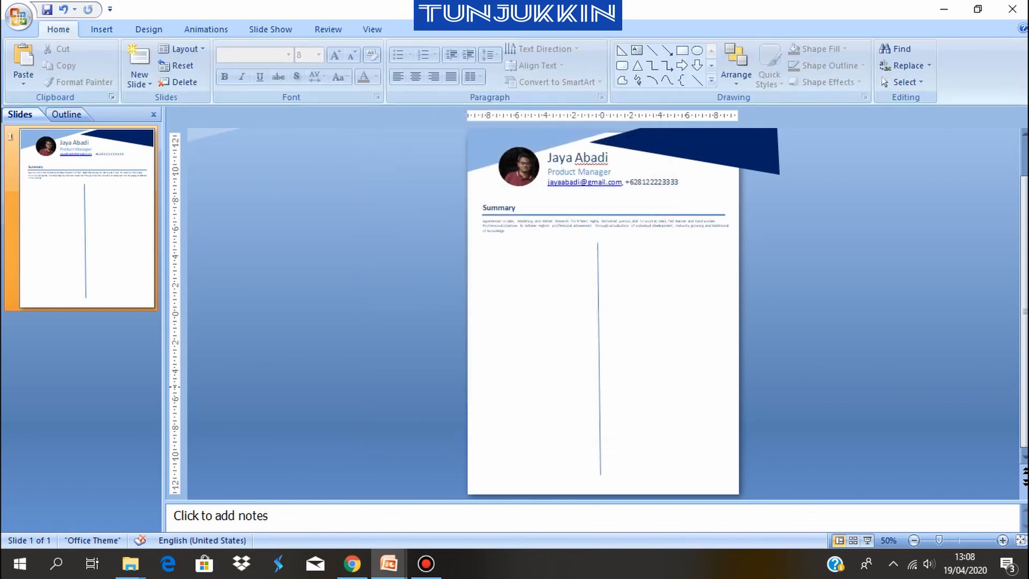
Copy the Summary heading to just below the summary paragraph, over the divider line's upper end, and reduce its text box to one line's height
click(1003, 540)
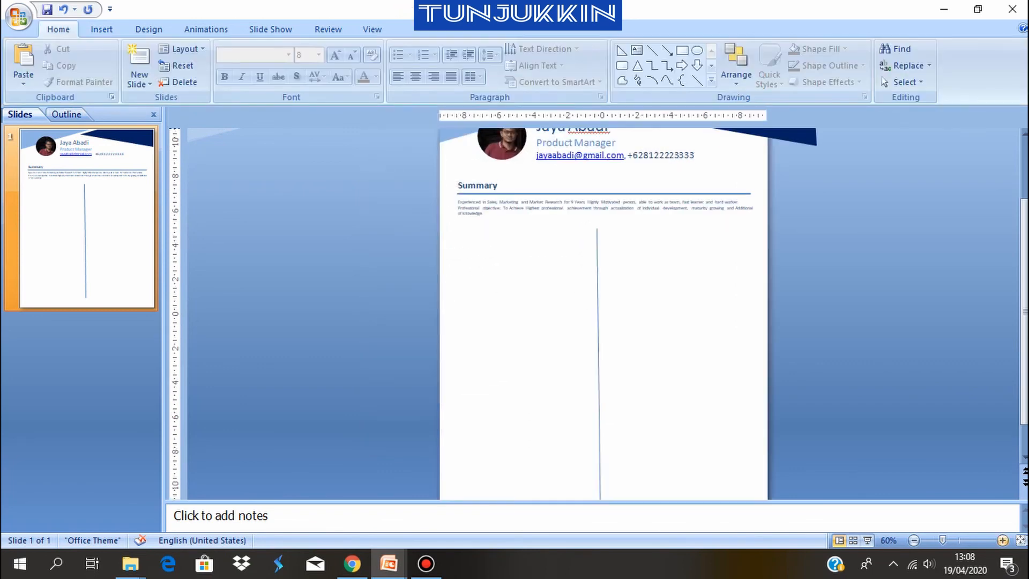
click(1002, 540)
click(1003, 540)
click(1002, 540)
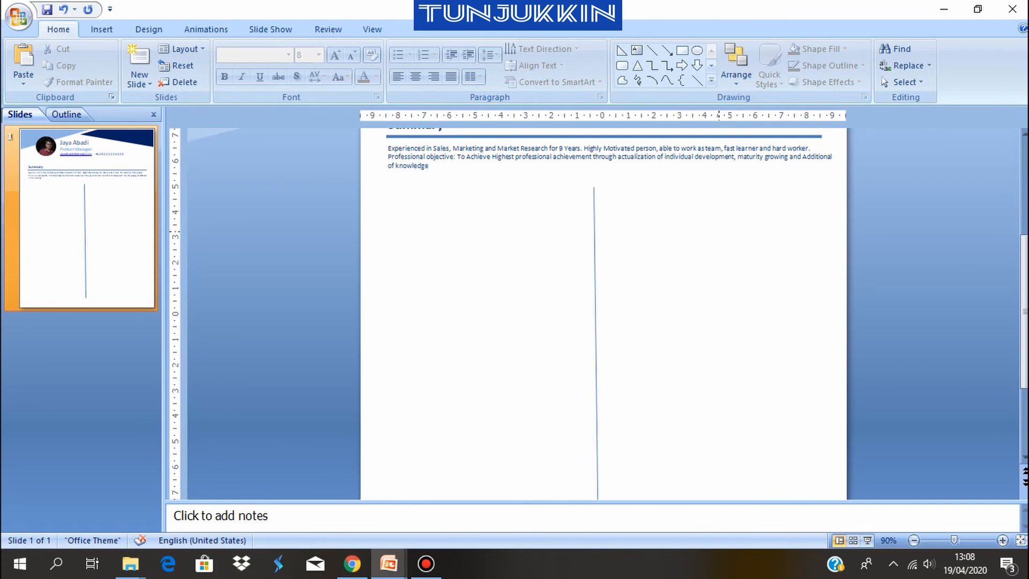
drag(1023, 303, 1024, 250)
click(442, 248)
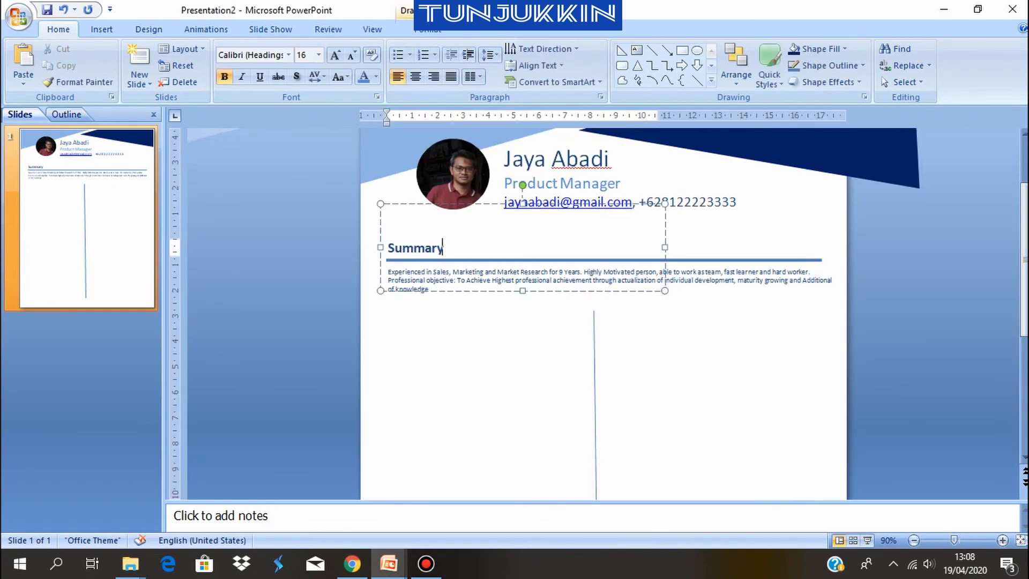
click(424, 204)
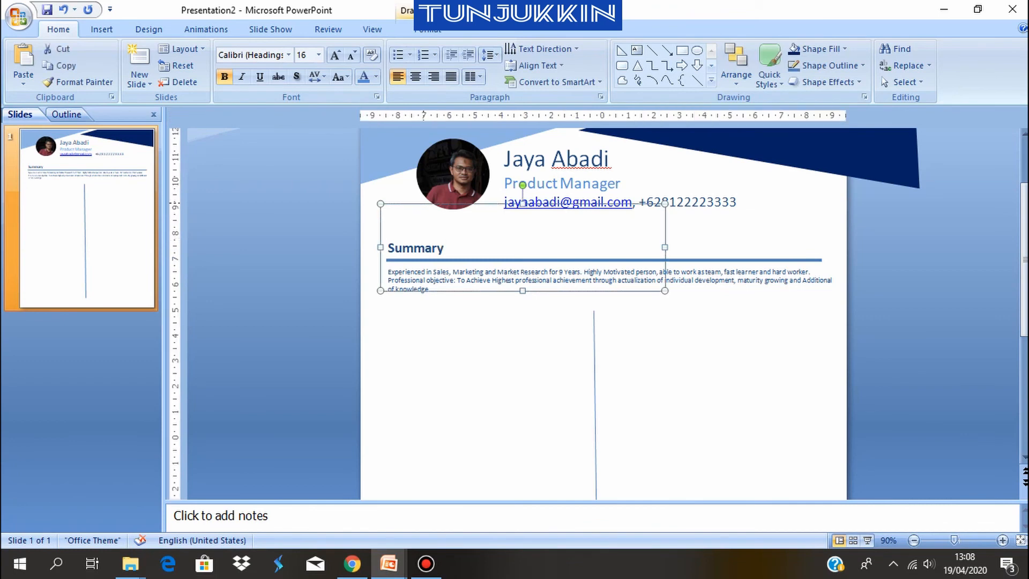
drag(423, 204, 616, 298)
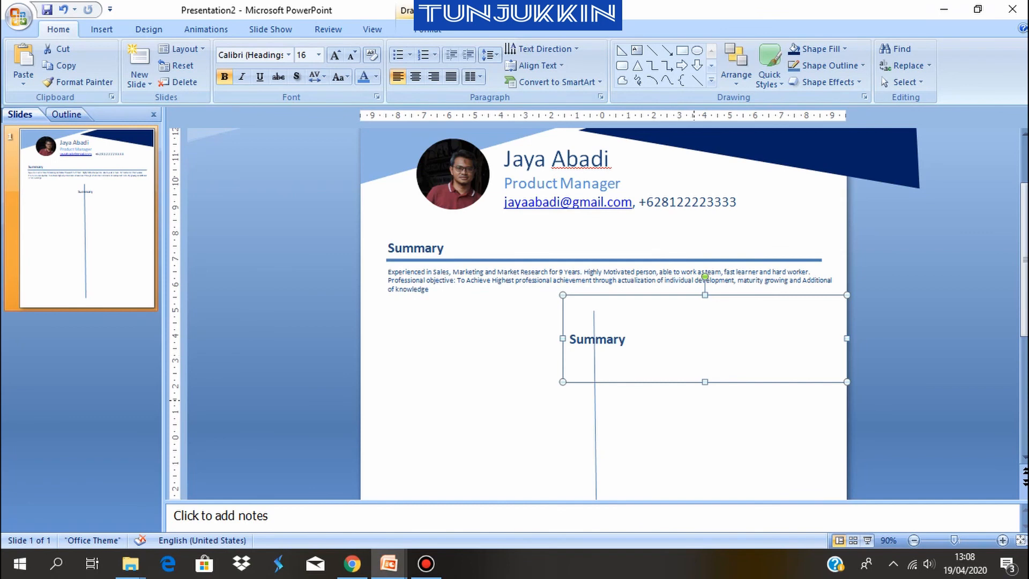
click(705, 376)
click(698, 382)
drag(703, 382, 705, 321)
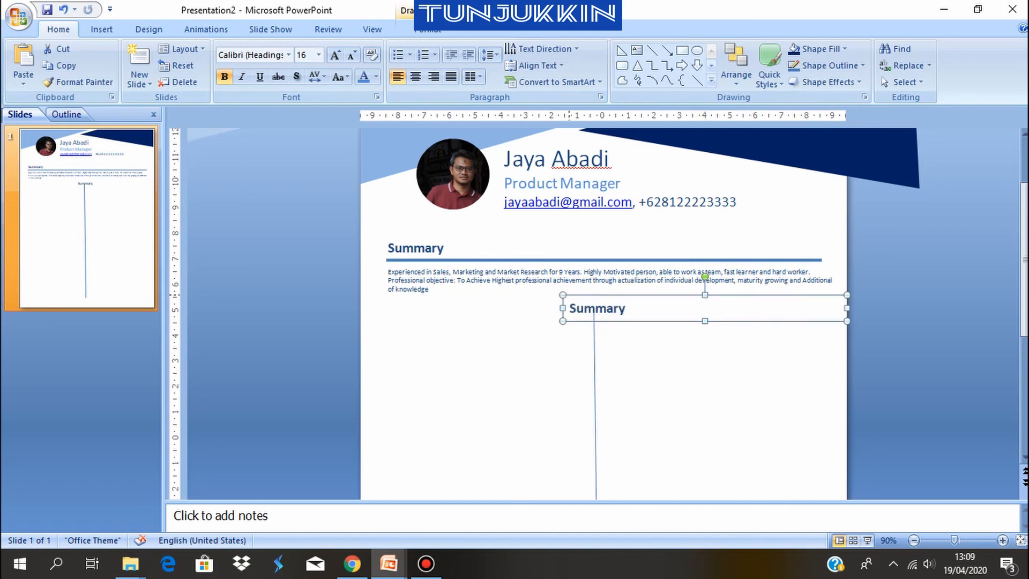
Replace the copied heading's text with "Working Experience"
click(617, 308)
key(ctrl+a)
key(BackSpace)
text(Wrk)
key(BackSpace)
key(BackSpace)
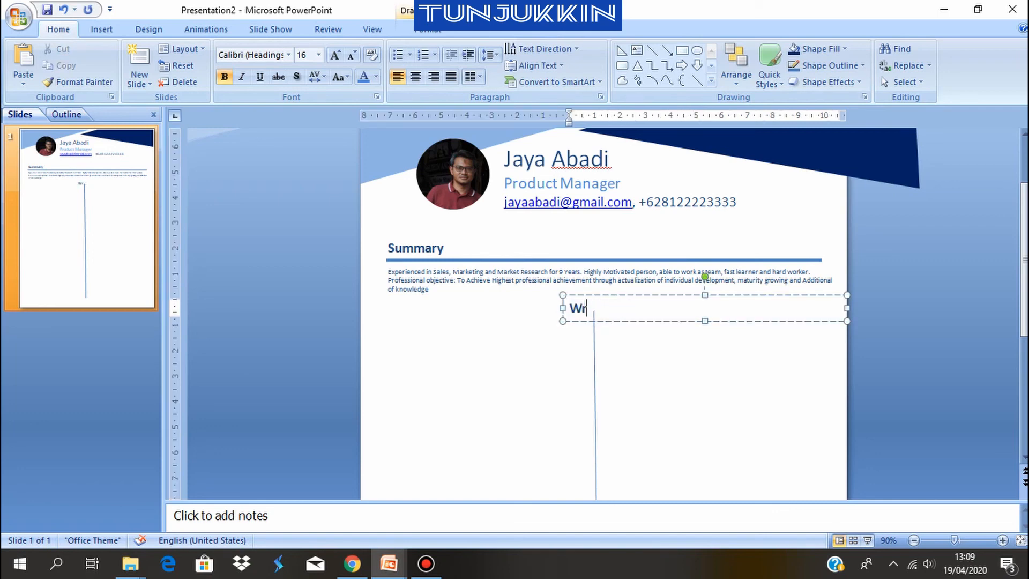
text(orking Experie)
key(BackSpace)
text(nce)
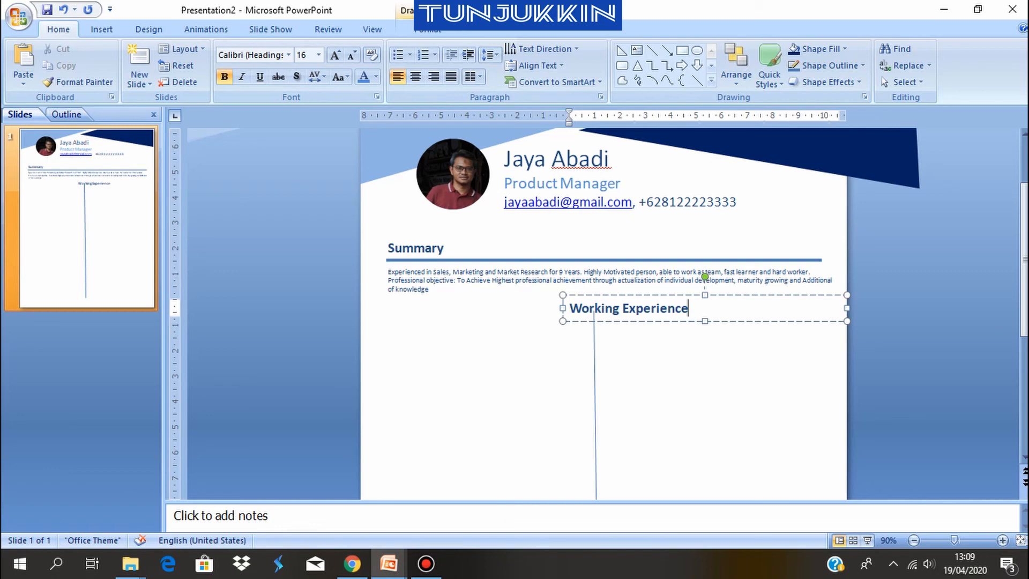
Move the vertical divider line down so its upper end sits below the Working Experience heading
click(594, 355)
scroll(593, 355, down, 4)
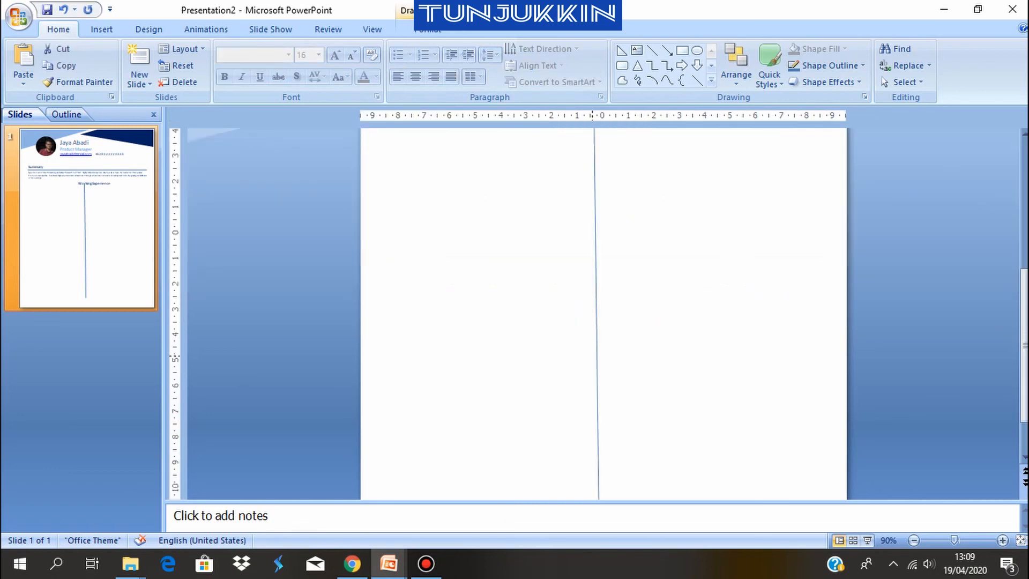
scroll(703, 373, down, 1)
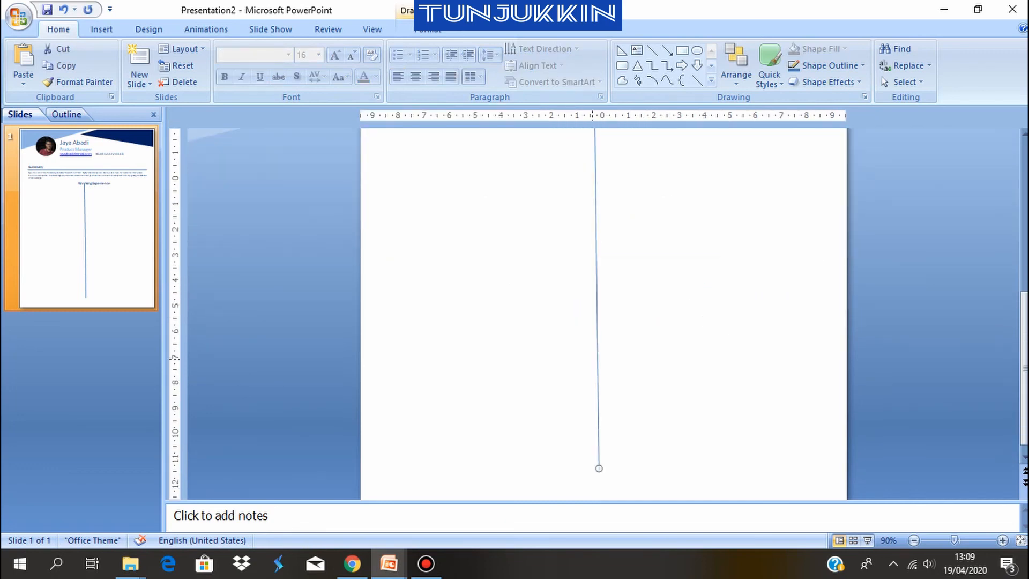
drag(593, 358, 593, 384)
scroll(604, 314, up, 3)
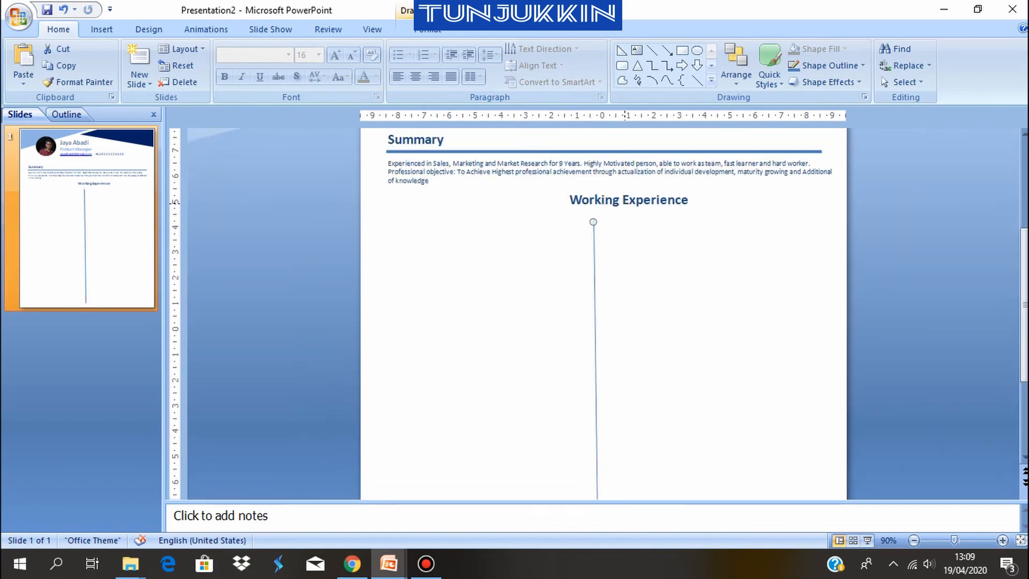
Shift the Working Experience heading slightly down and to the right so it starts just right of the divider line
click(624, 203)
drag(627, 212, 664, 217)
click(906, 183)
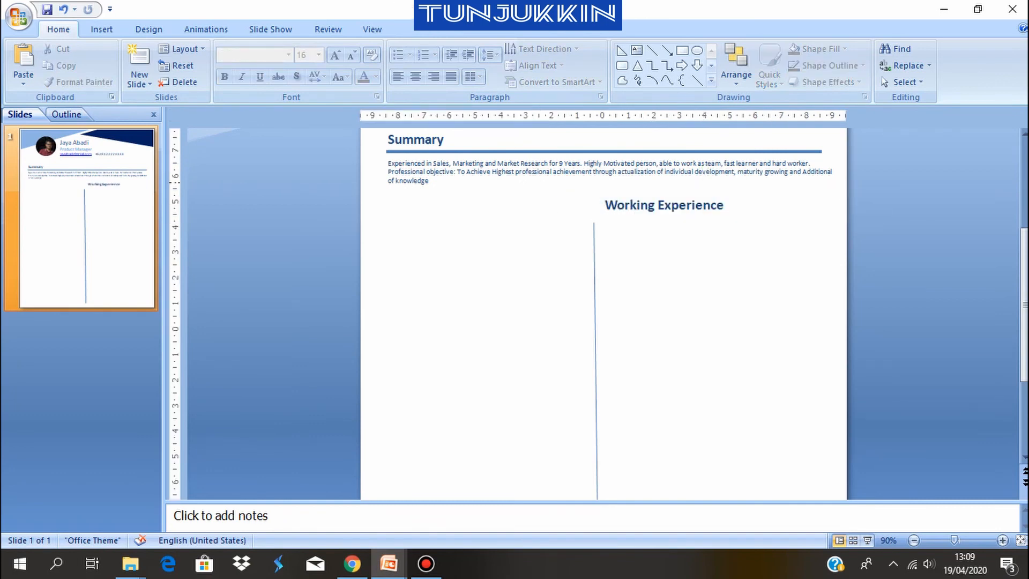
Duplicate the Summary heading's line under Working Experience and shorten it to run from that heading's left edge to the Summary line's right end
click(538, 151)
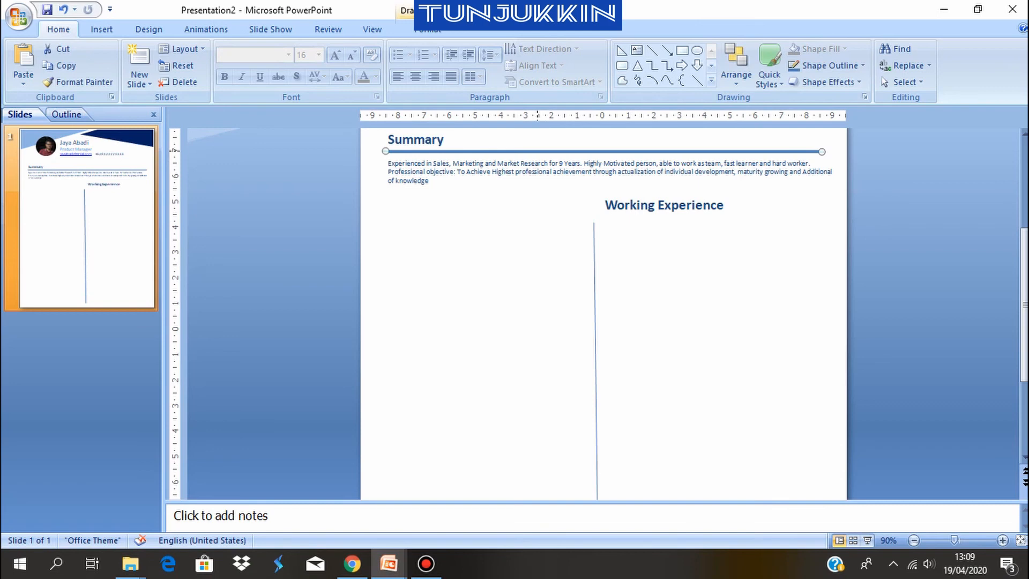
key(ctrl+d)
drag(545, 163, 563, 216)
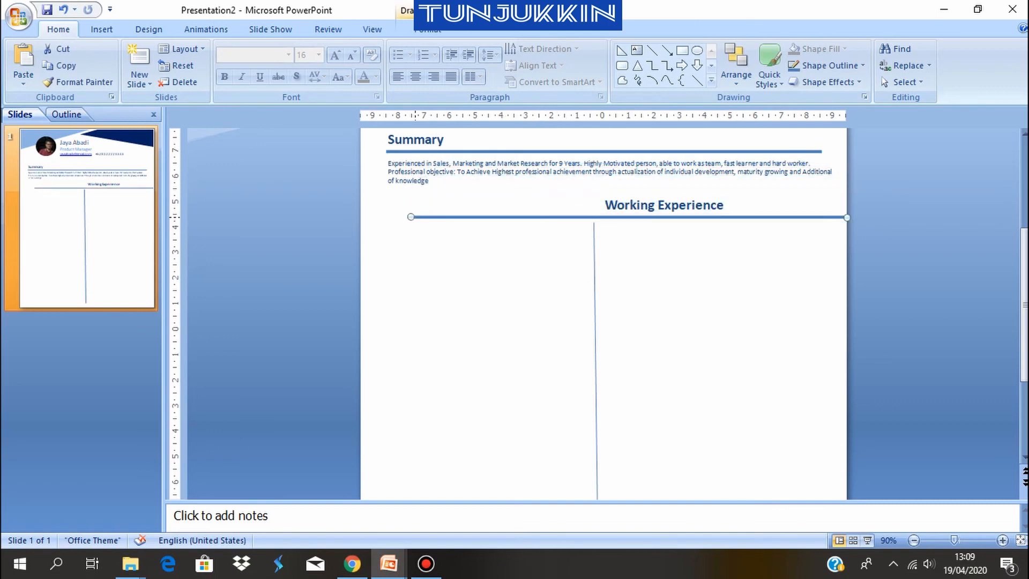
drag(413, 217, 603, 217)
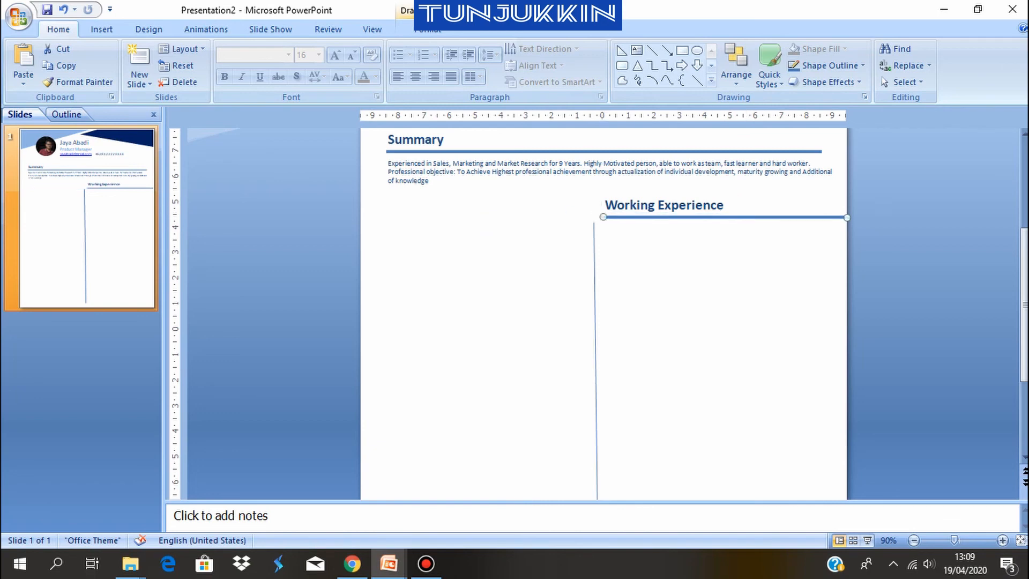
drag(847, 218, 822, 217)
click(793, 273)
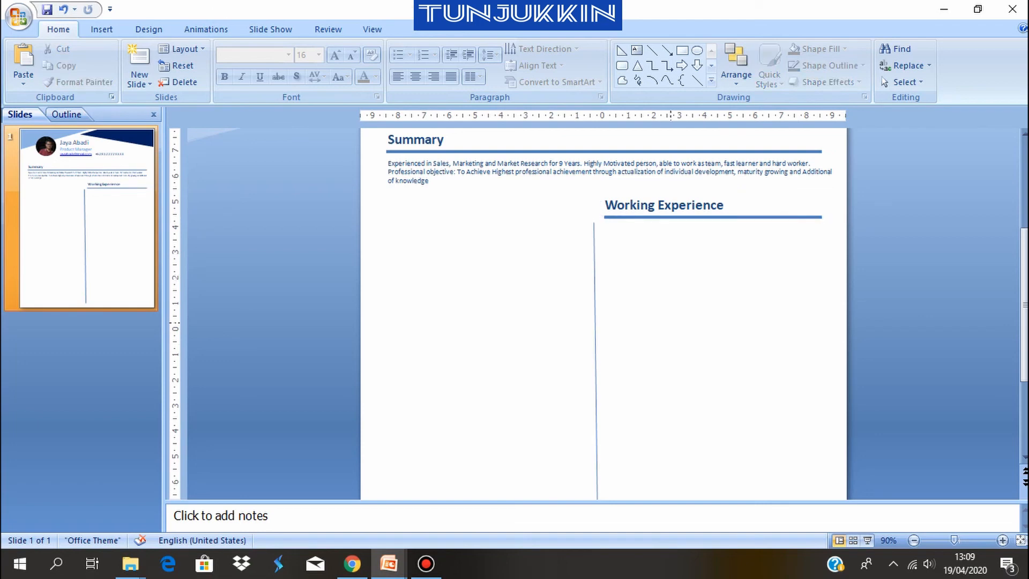
Copy the Summary heading, place the copy directly under the Working Experience line, and reduce its box height
scroll(542, 251, up, 2)
click(412, 192)
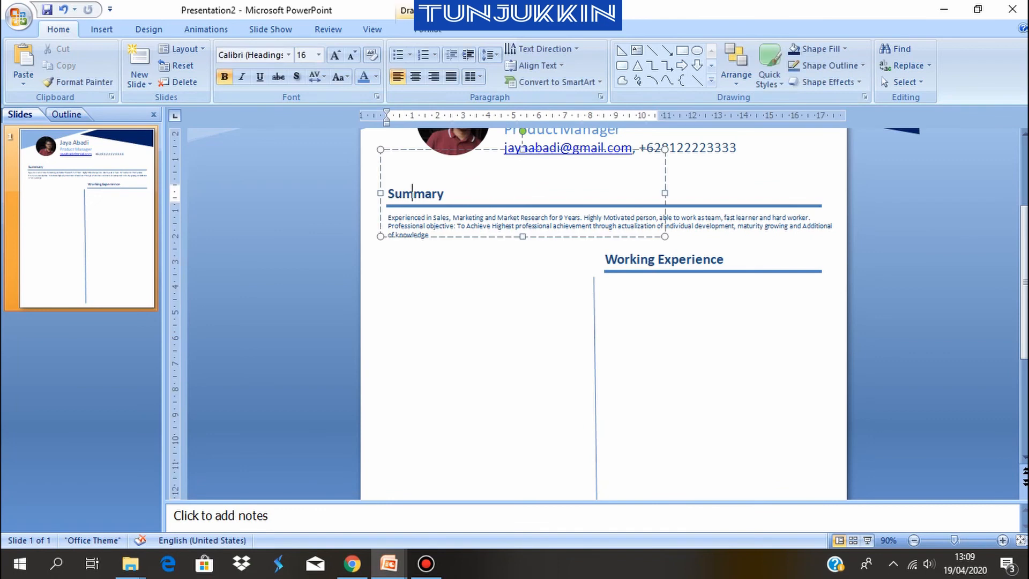
key(Escape)
key(ctrl+c)
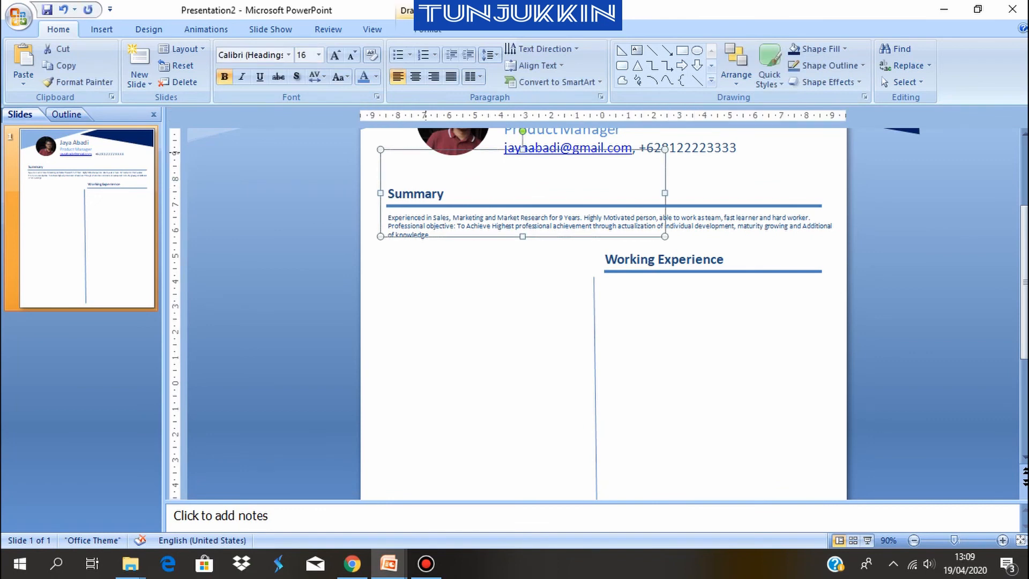
key(ctrl+v)
drag(453, 245, 555, 362)
drag(491, 319, 603, 319)
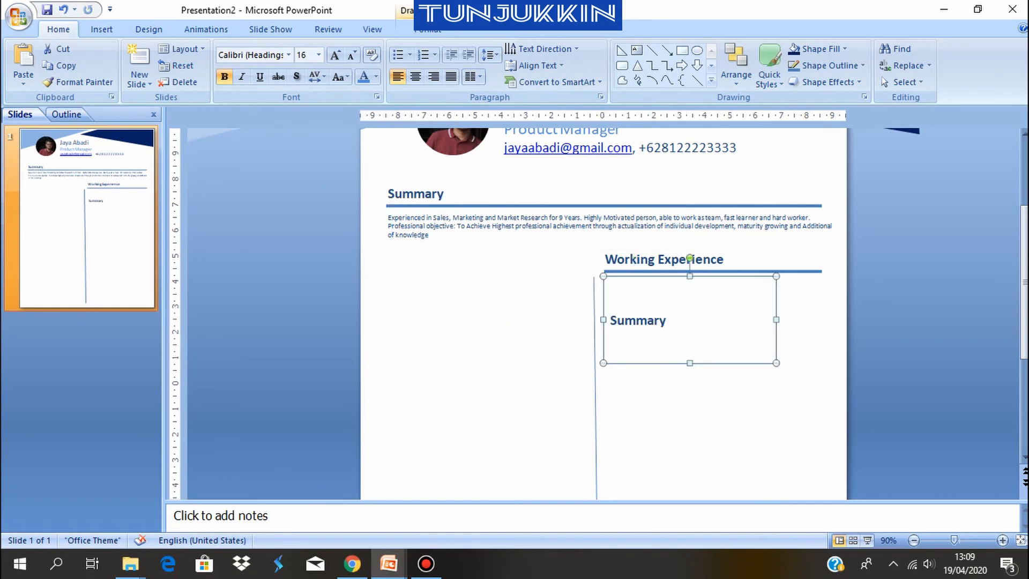
drag(689, 363, 689, 332)
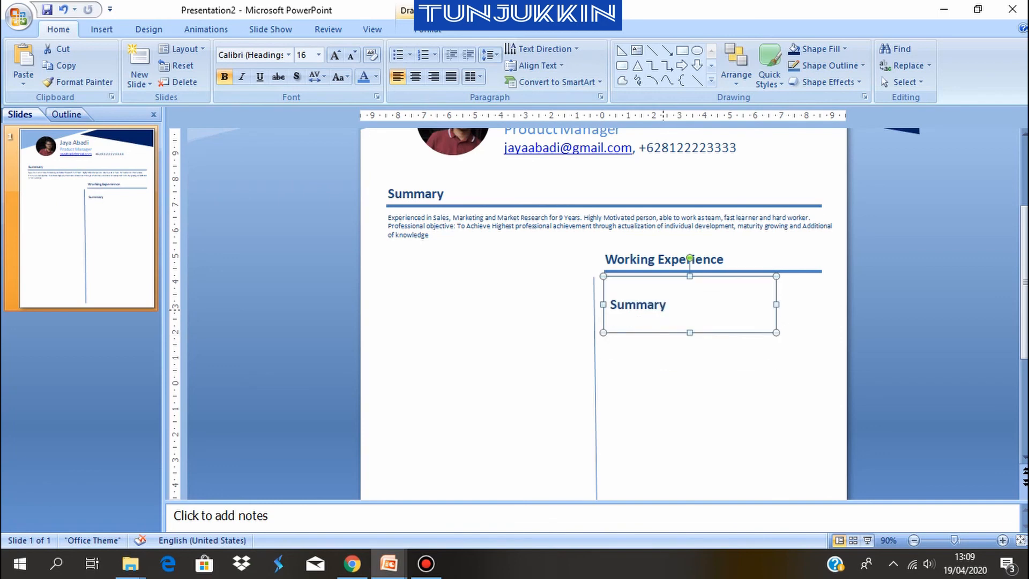
Replace the copied heading's text with "Product Manager" and add "PT. Alkes Prima" on a second line
click(670, 304)
key(shift+Home)
key(BackSpace)
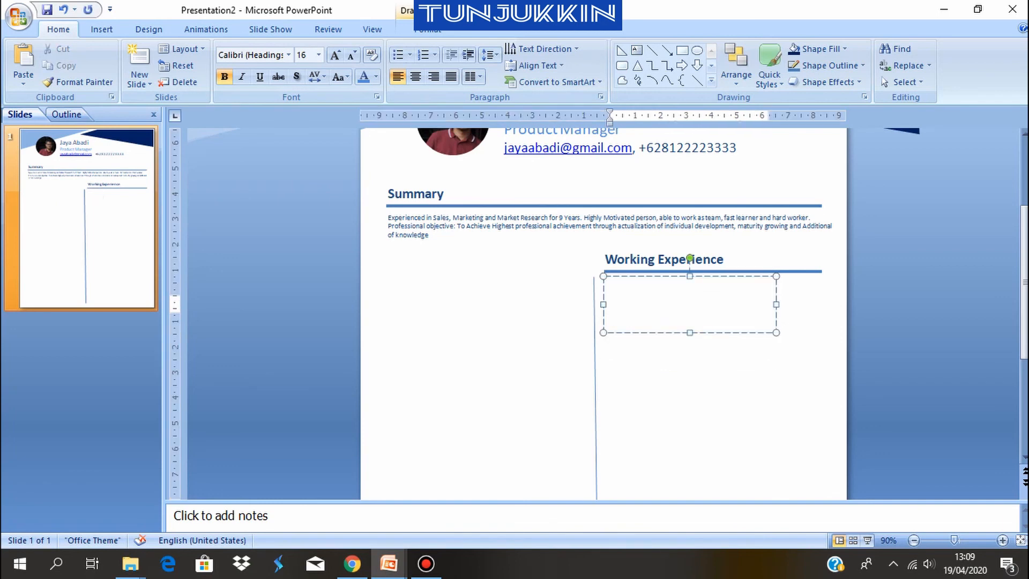
text(Product M)
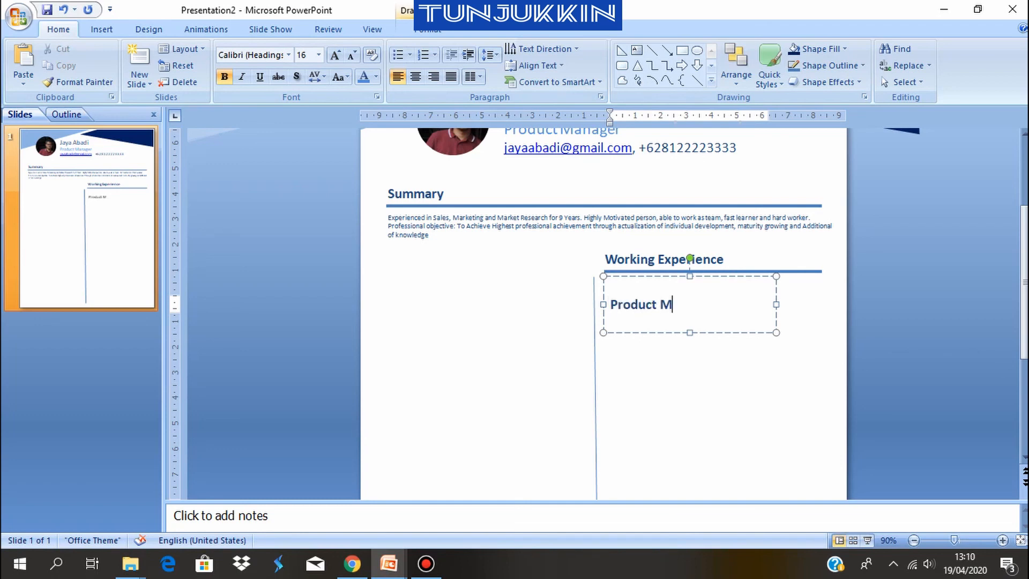
text(anager)
key(Return)
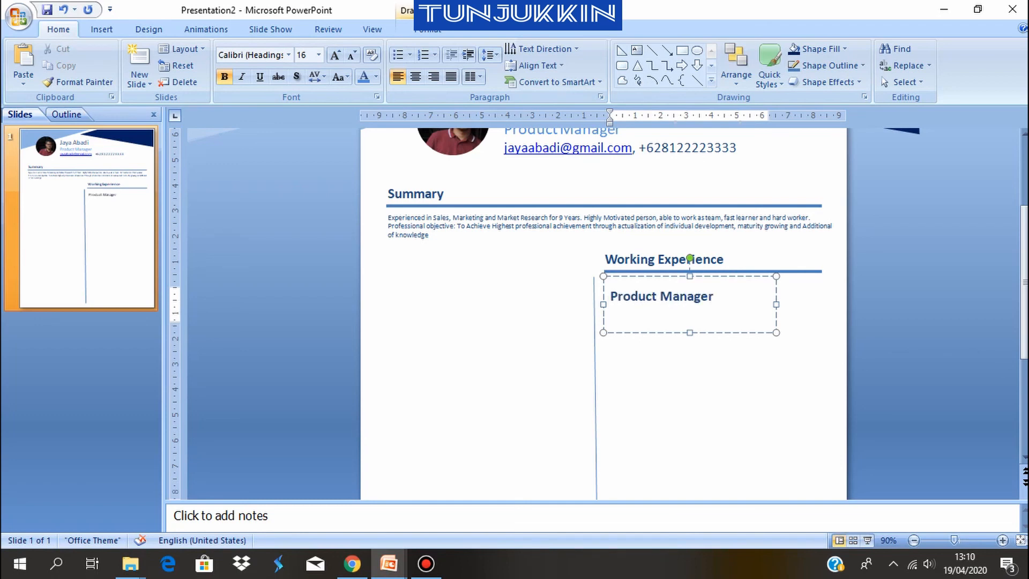
text(PT. Alkes Prima)
key(Return)
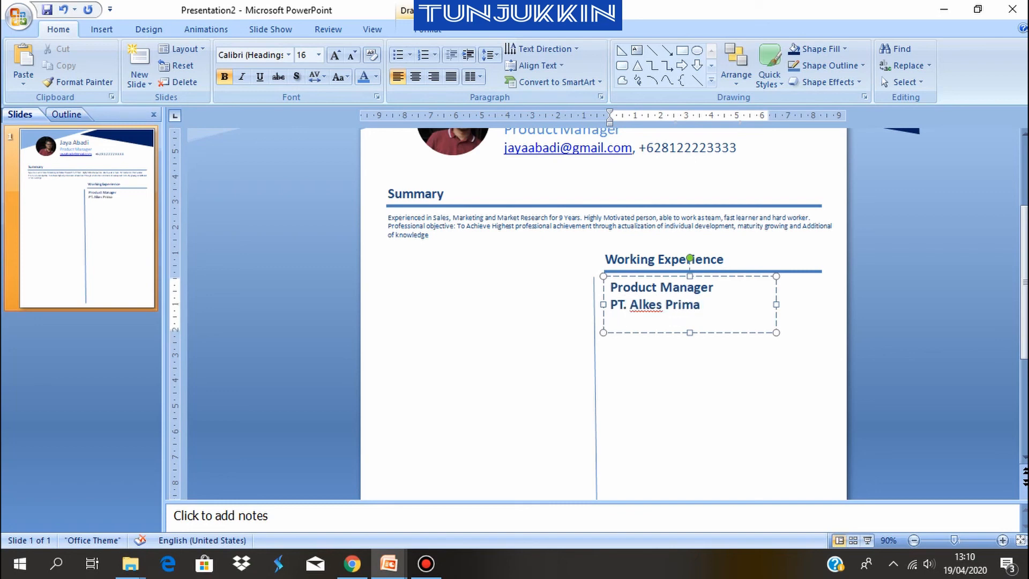
Add the employment period "2015 - Present" as the third line of the job entry
text(2015 -)
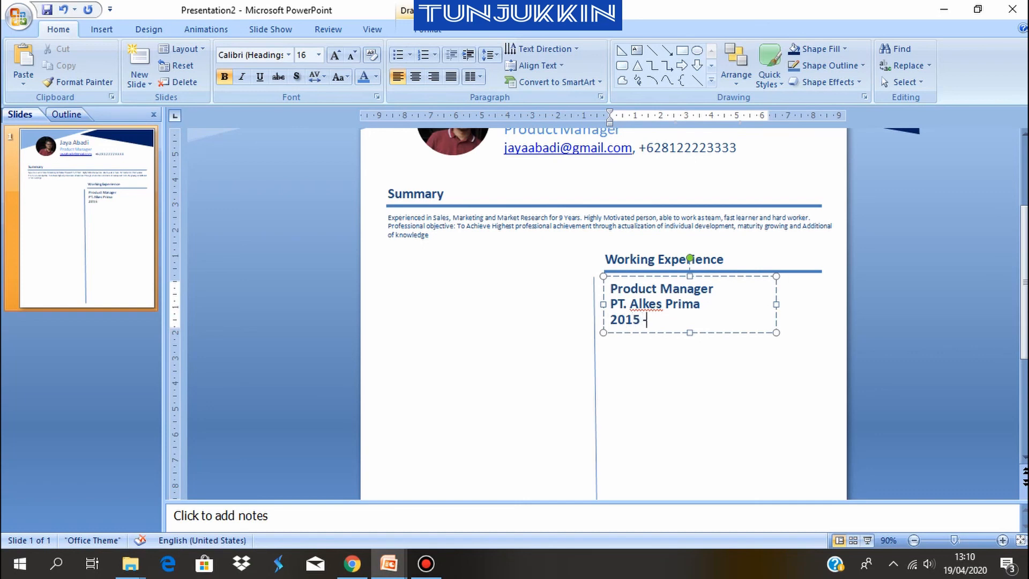
text( Preseniut)
key(BackSpace)
key(BackSpace)
key(BackSpace)
key(BackSpace)
text(nt)
click(691, 397)
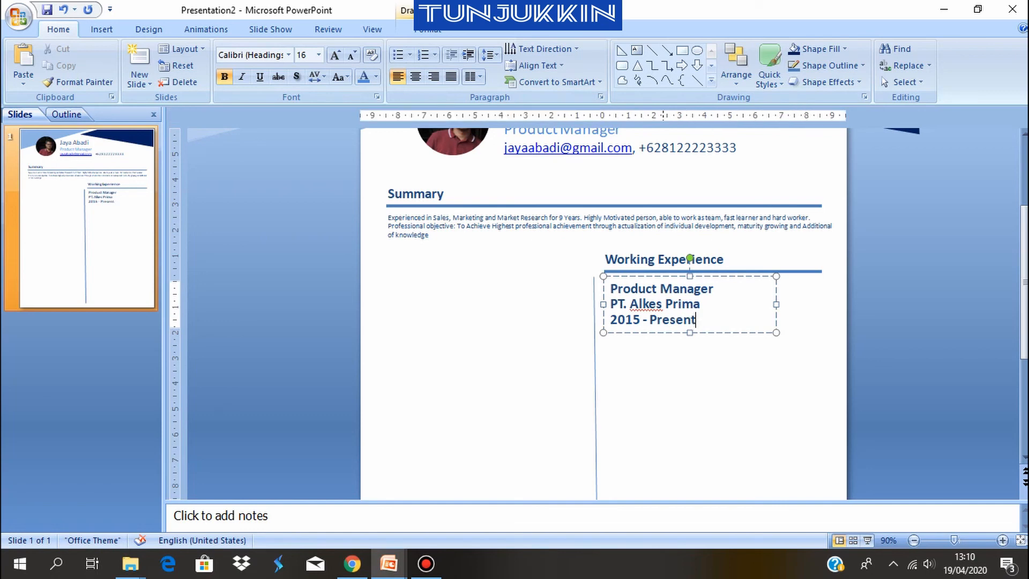
Set the font size of all three lines of the job entry to 14
click(664, 320)
click(700, 305)
drag(700, 304, 610, 289)
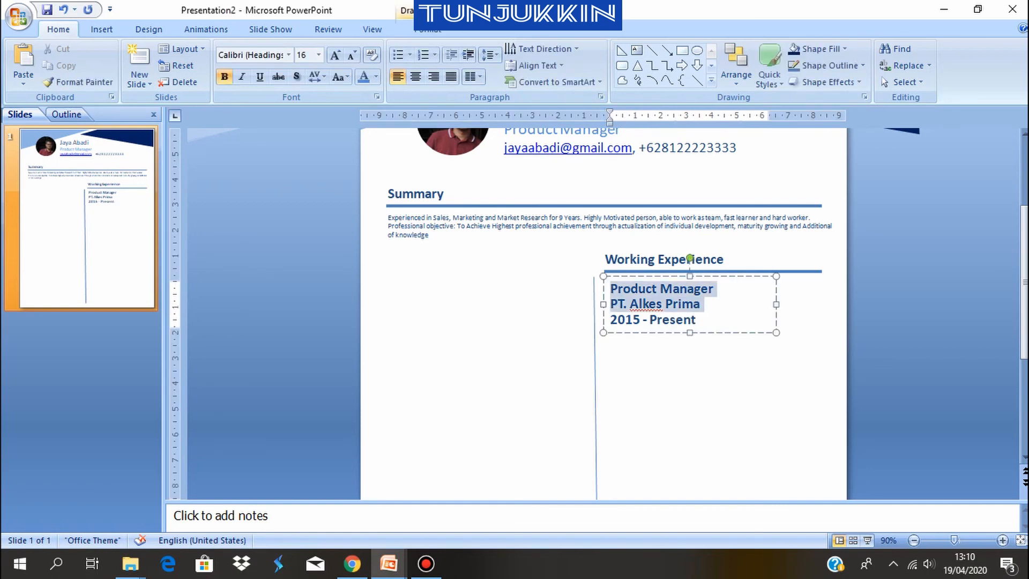
key(ctrl+a)
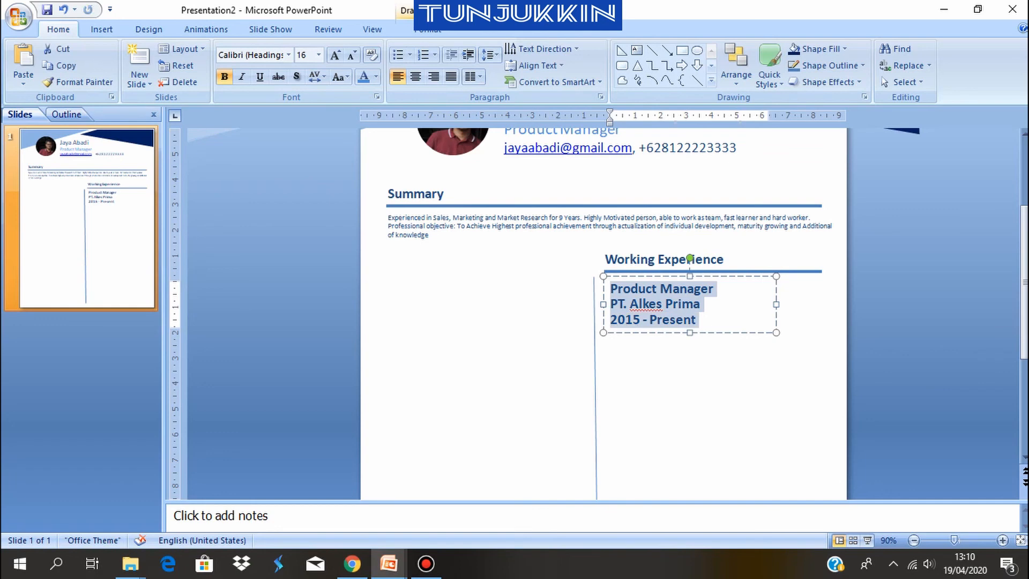
key(ctrl+shift+less)
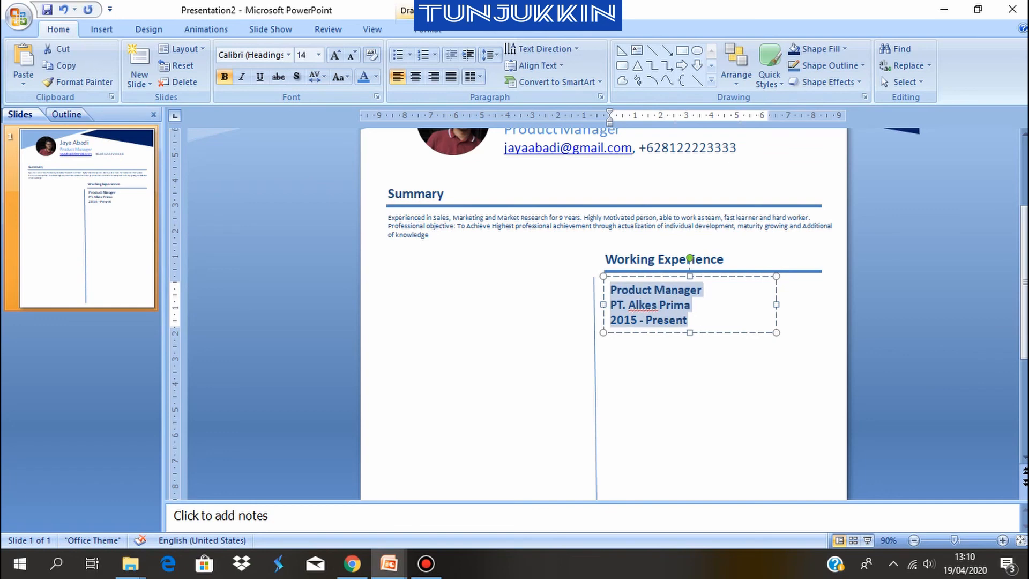
key(ctrl+shift+less)
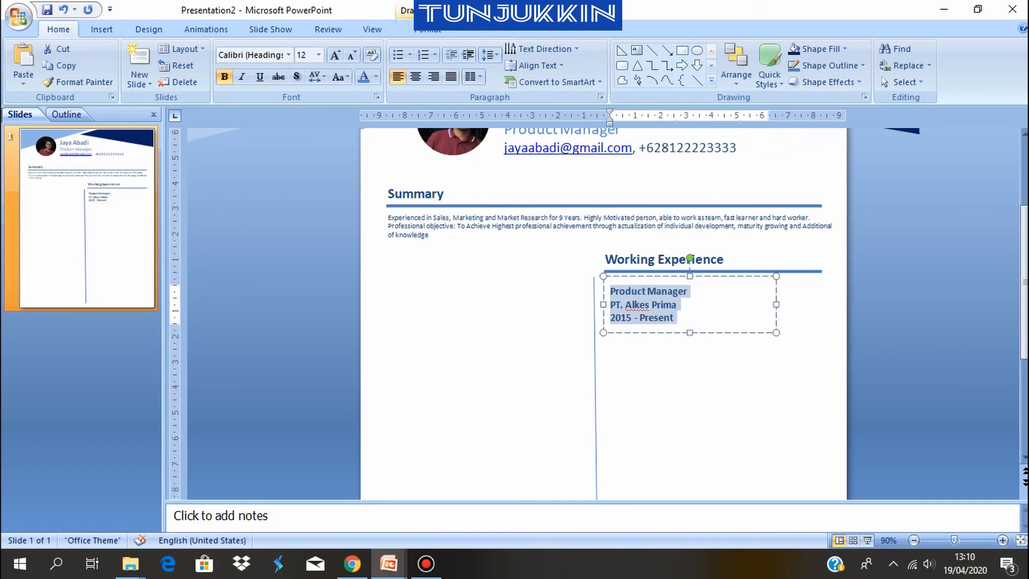
key(ctrl+shift+greater)
key(ctrl+shift+less)
key(ctrl+shift+greater)
click(678, 386)
Recolor the "PT. Alkes Prima" line with a lighter blue theme color
click(638, 304)
drag(690, 304, 610, 304)
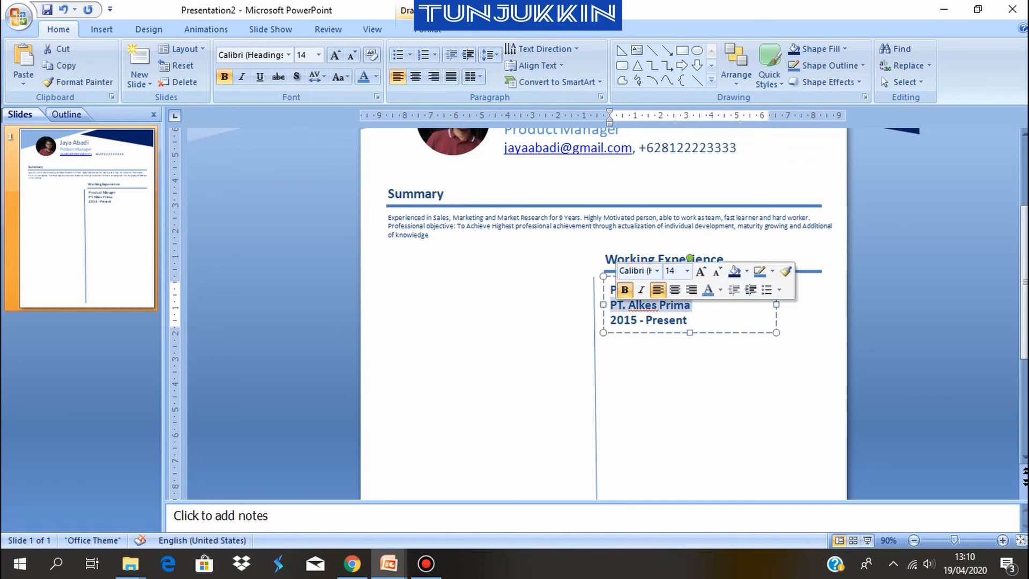
click(376, 77)
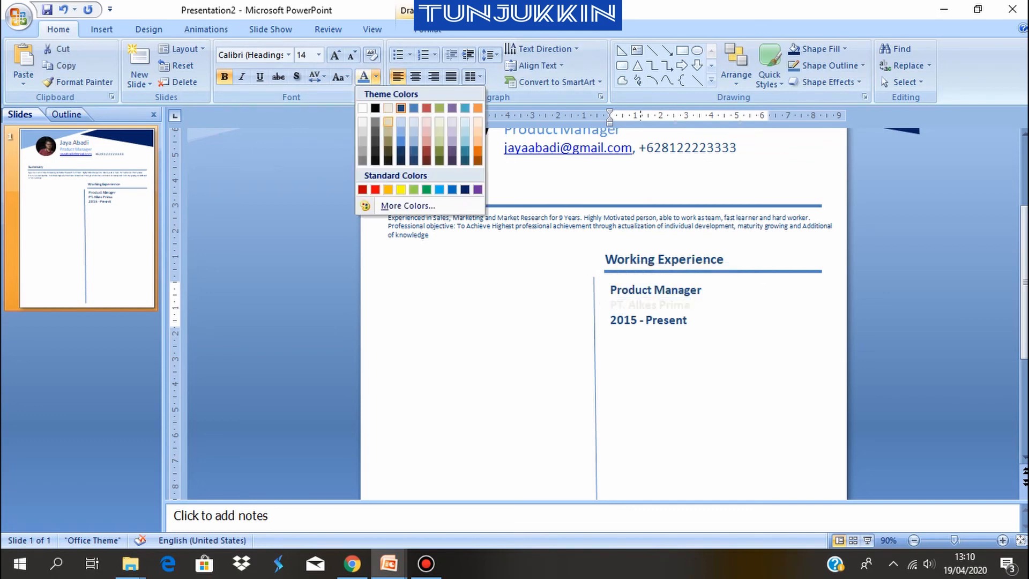
click(401, 132)
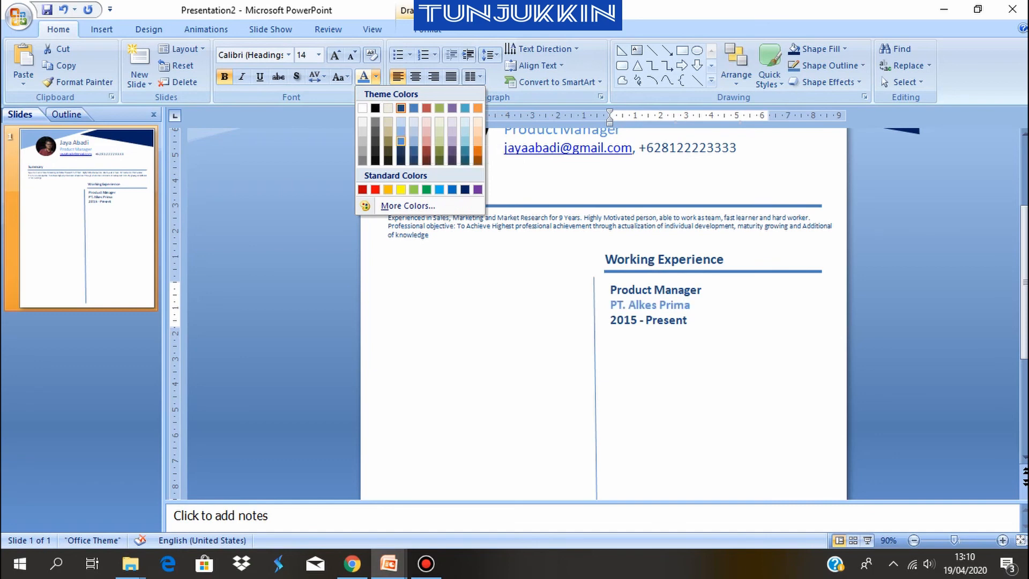
click(676, 381)
Set the whole job entry to font size 12 and shift it left to align with the Working Experience heading
click(663, 320)
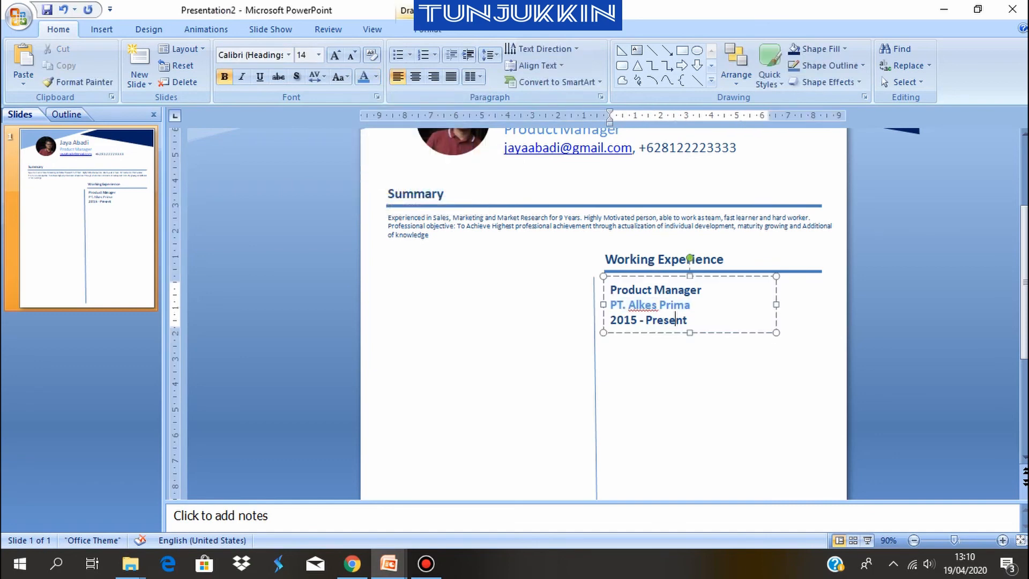
key(ctrl+a)
key(ctrl+shift+comma)
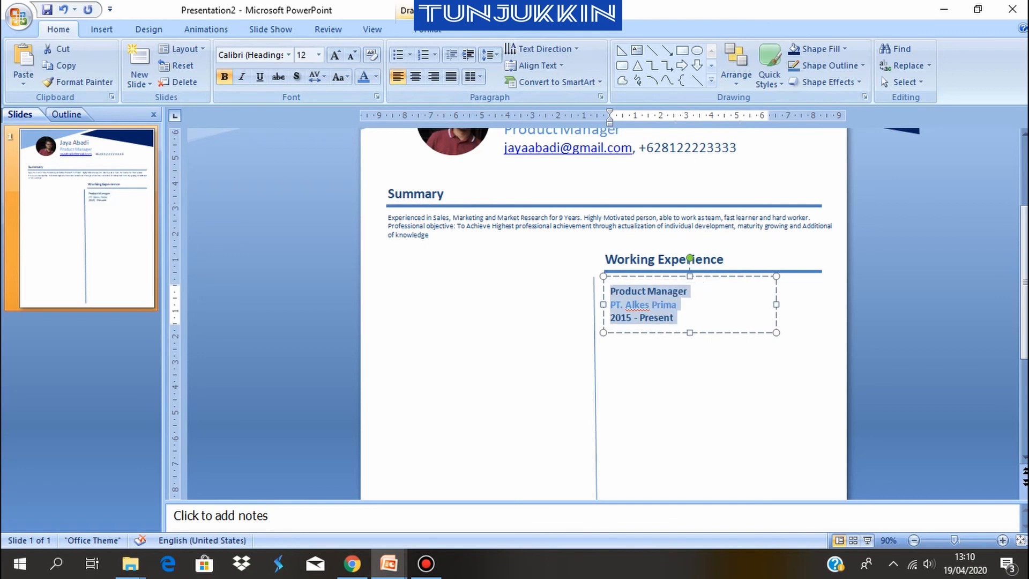
click(648, 341)
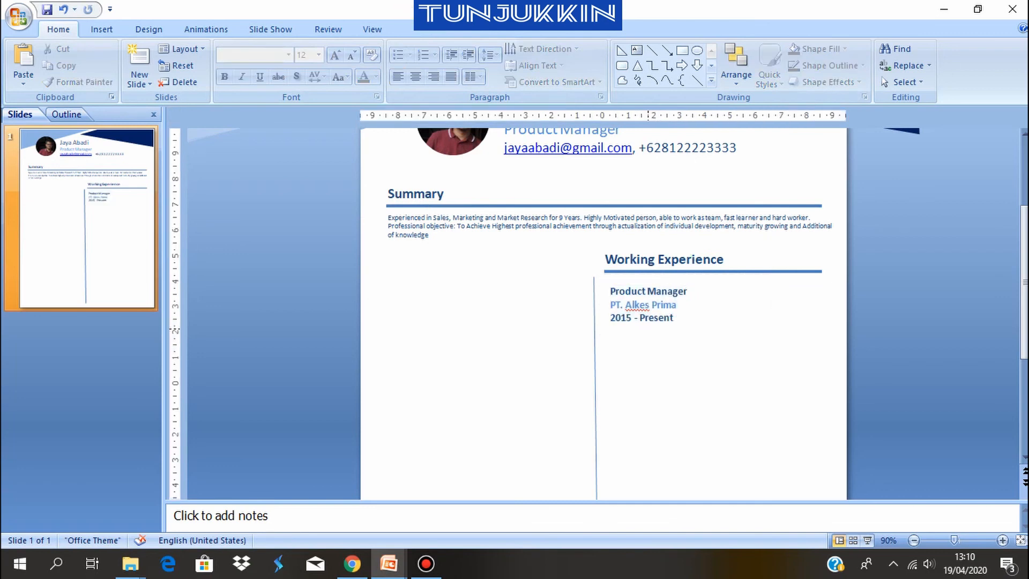
click(654, 318)
drag(649, 332, 640, 330)
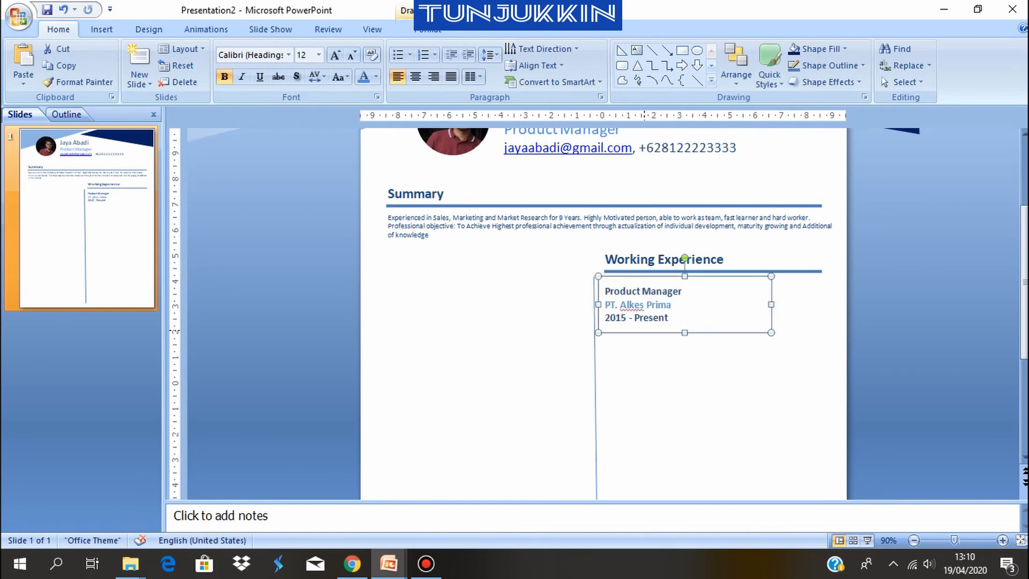
click(594, 333)
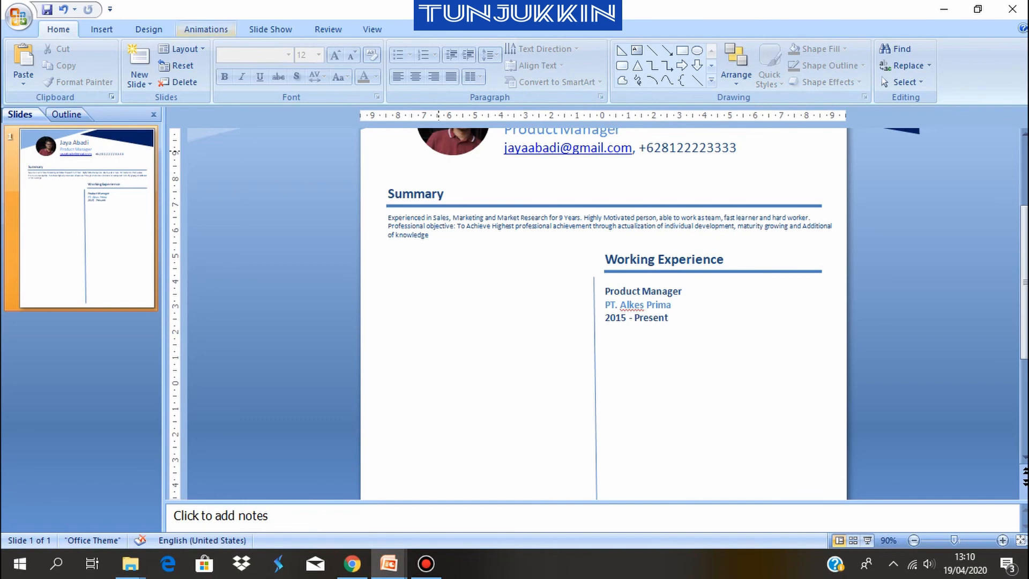
Draw a small circle on the vertical divider line and nudge it down level with the "PT. Alkes Prima" line
click(101, 29)
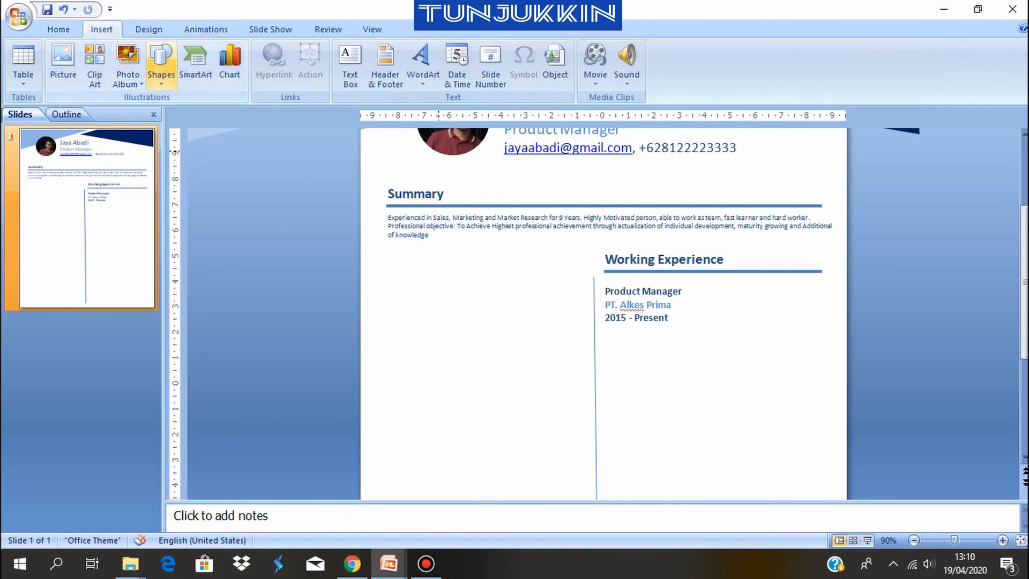
click(160, 59)
click(170, 219)
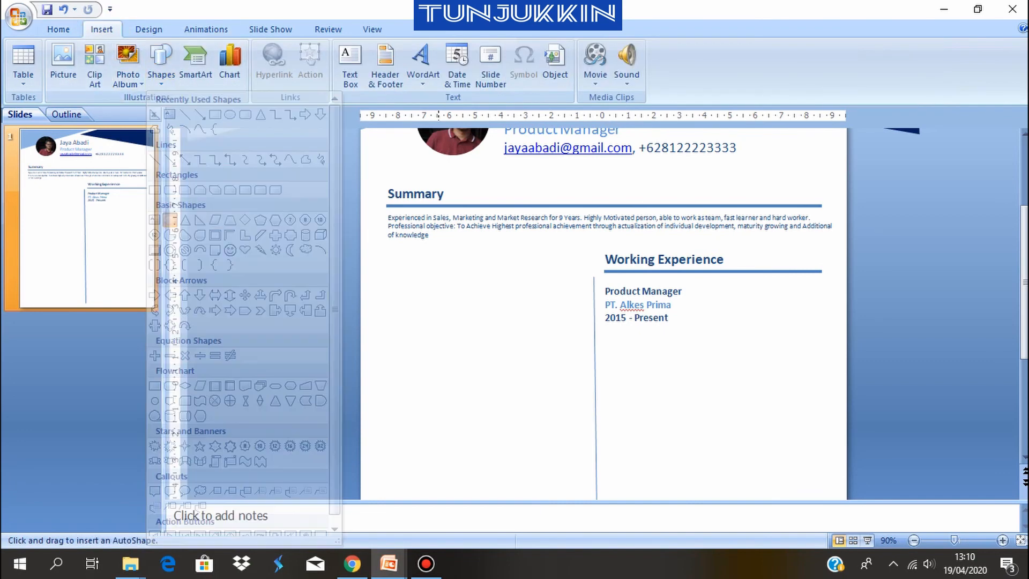
mouse_move(572, 296)
mouse_down()
mouse_move(584, 313)
mouse_move(592, 304)
mouse_up()
click(788, 365)
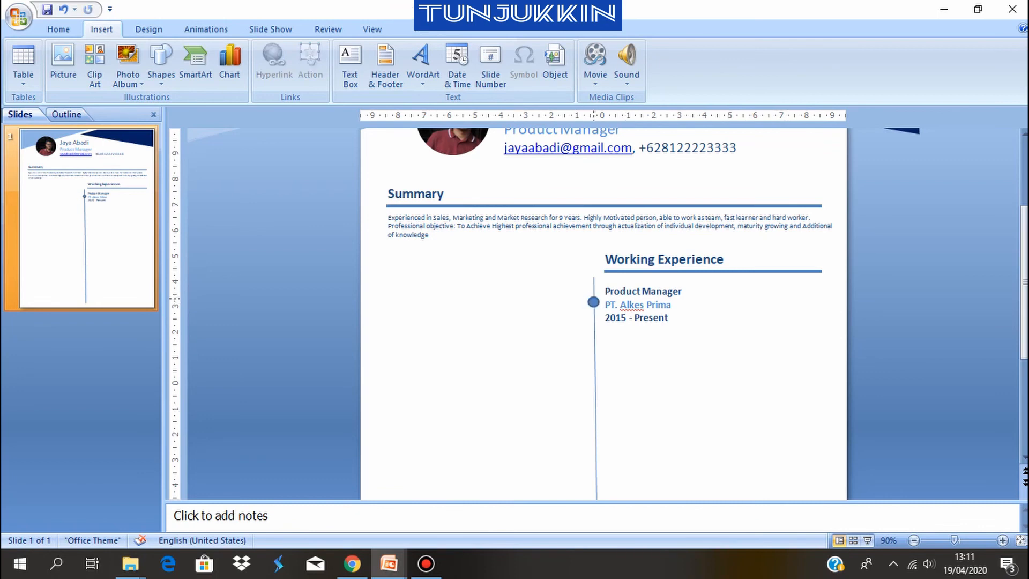
click(593, 302)
key(ctrl+Down)
key(ctrl+Down)
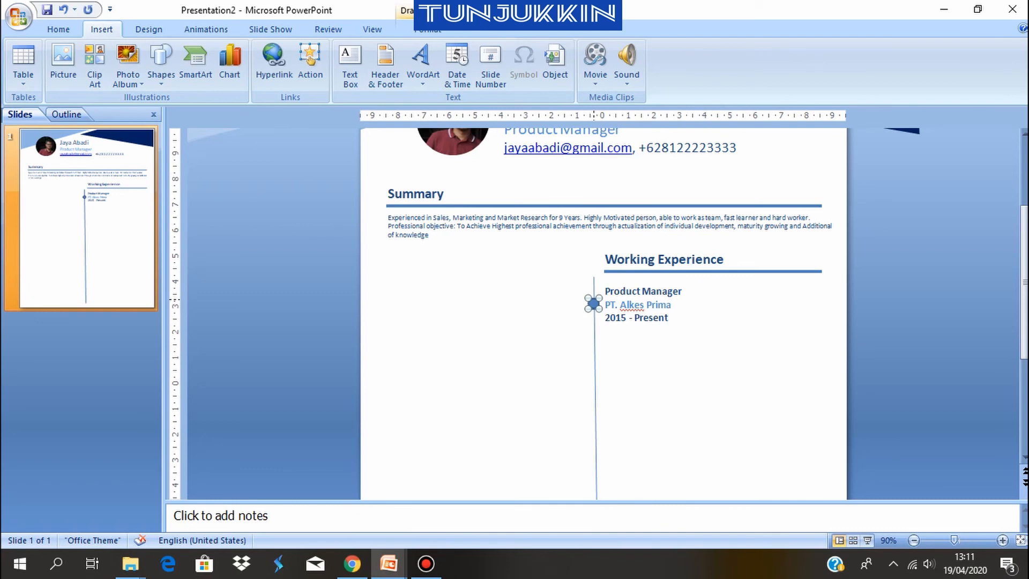
click(736, 364)
Duplicate the job entry's text box, place the copy just below the original, and select its text
click(641, 292)
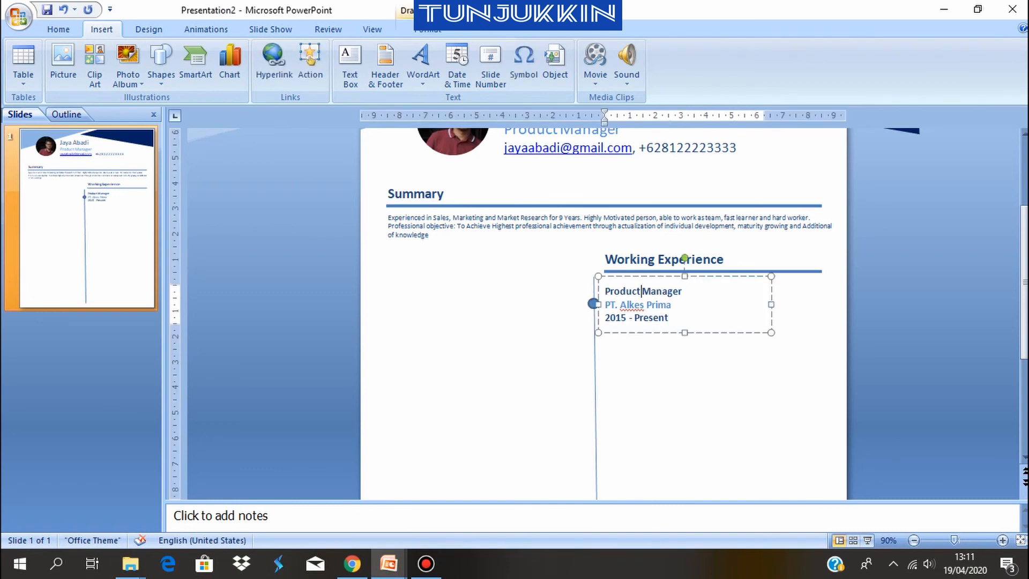
key(Escape)
key(ctrl+d)
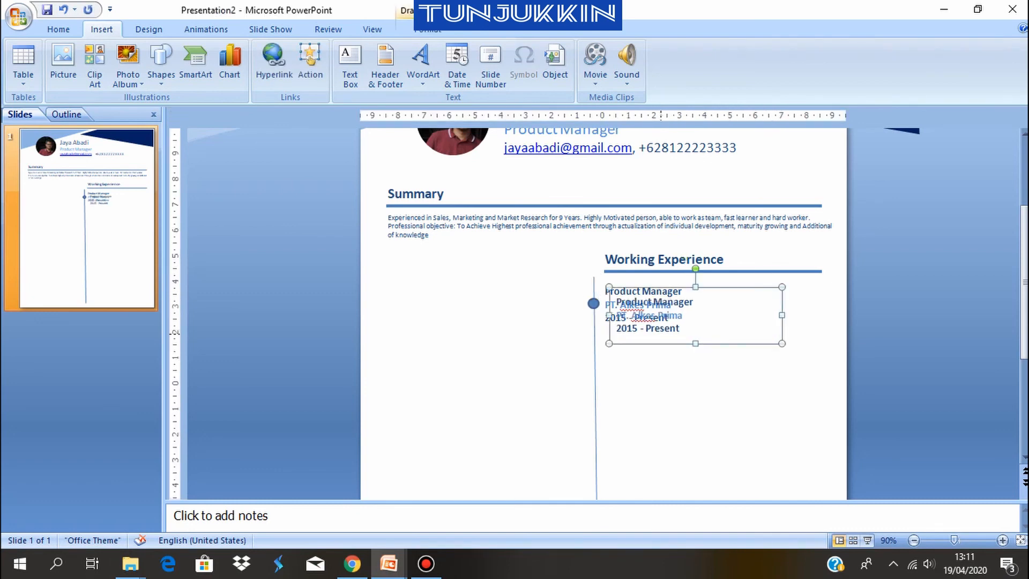
drag(663, 344, 617, 341)
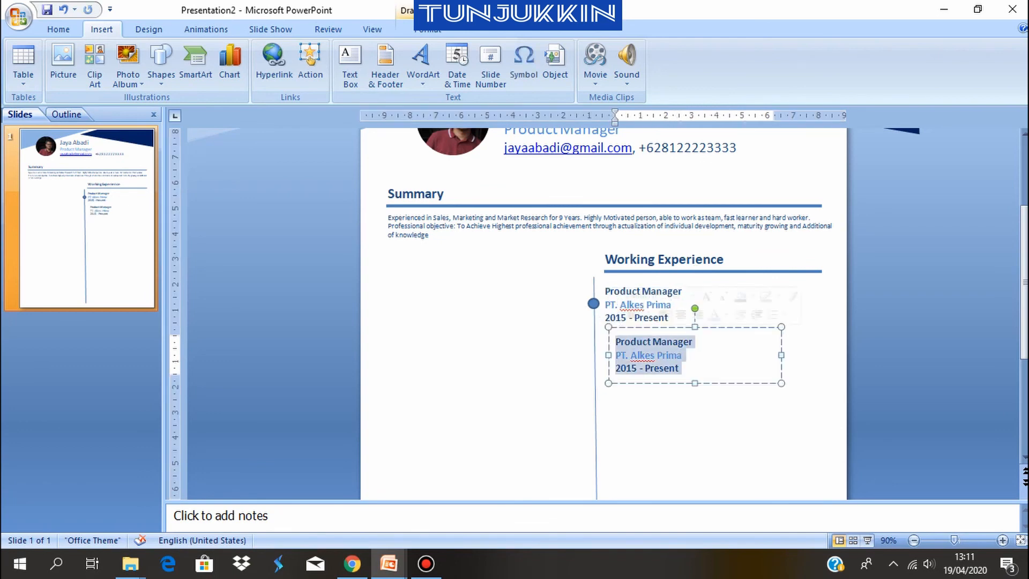
Clear the text of the duplicated box and turn its paragraph into a bulleted list
key(BackSpace)
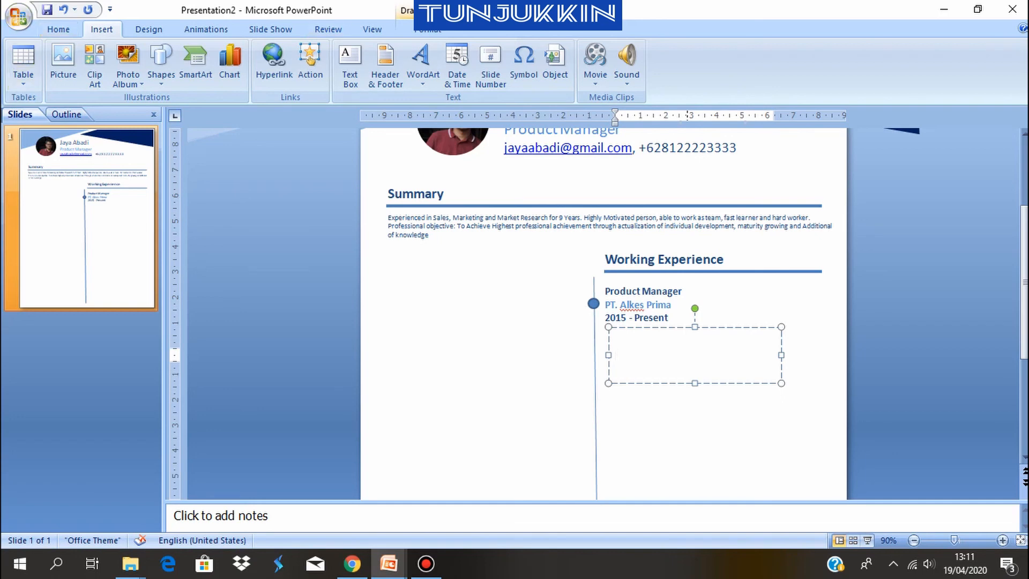
click(63, 9)
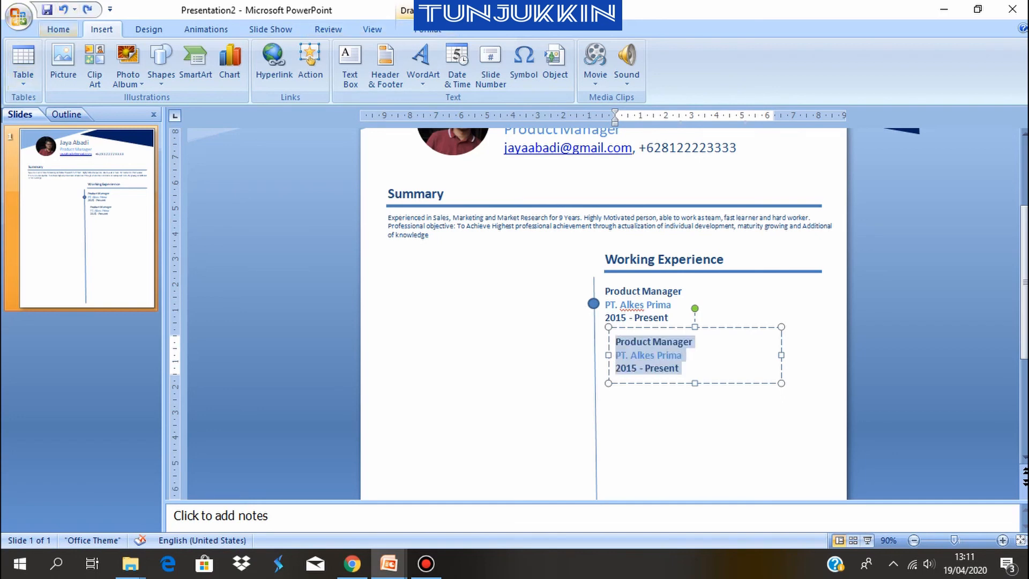
click(87, 9)
click(398, 54)
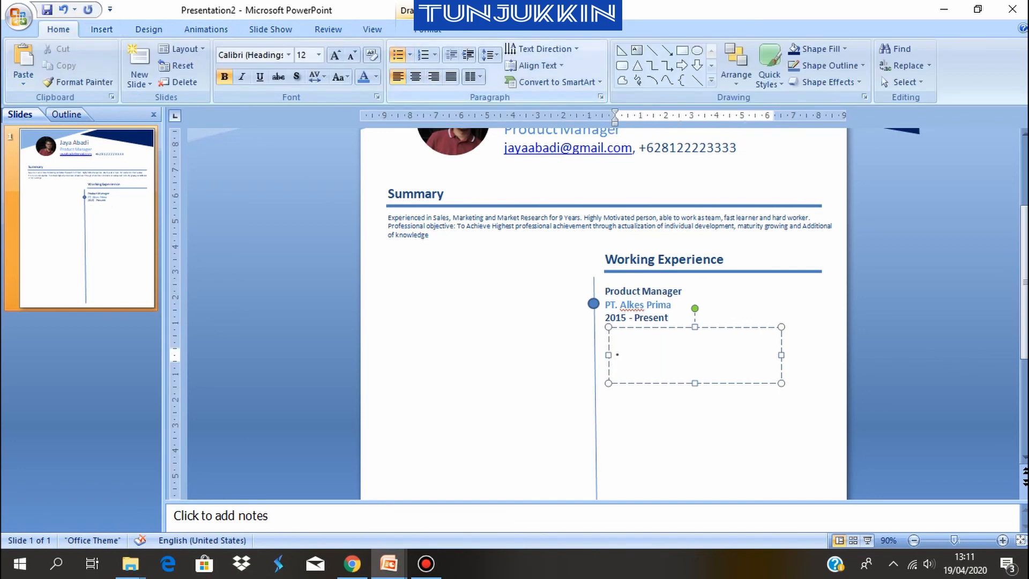
Enter "Manage Product" and "Manage P&L" as two bullet items in the box below the job entry
text(Manage R)
text(roduct)
key(Return)
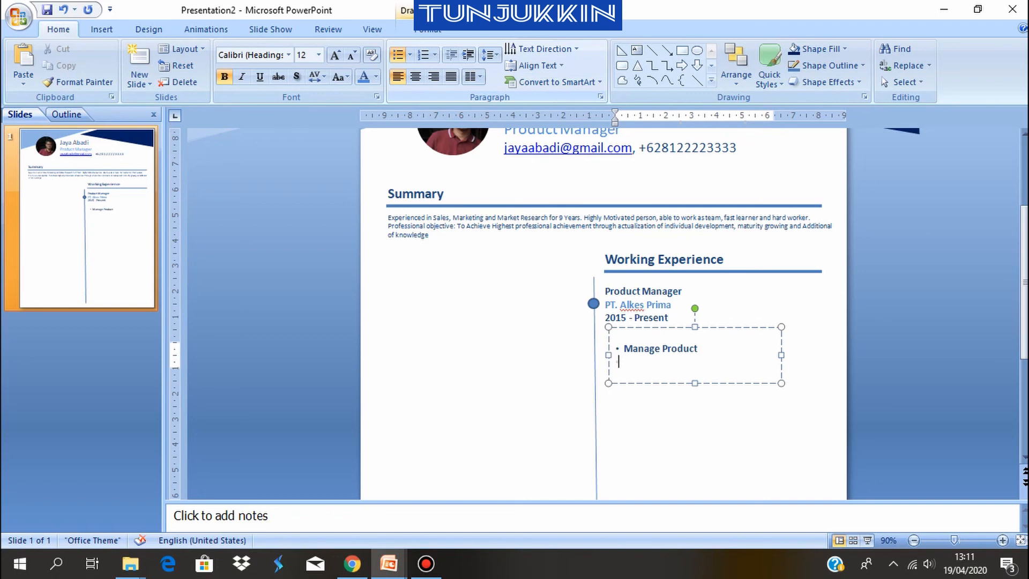
text(Manage P&L)
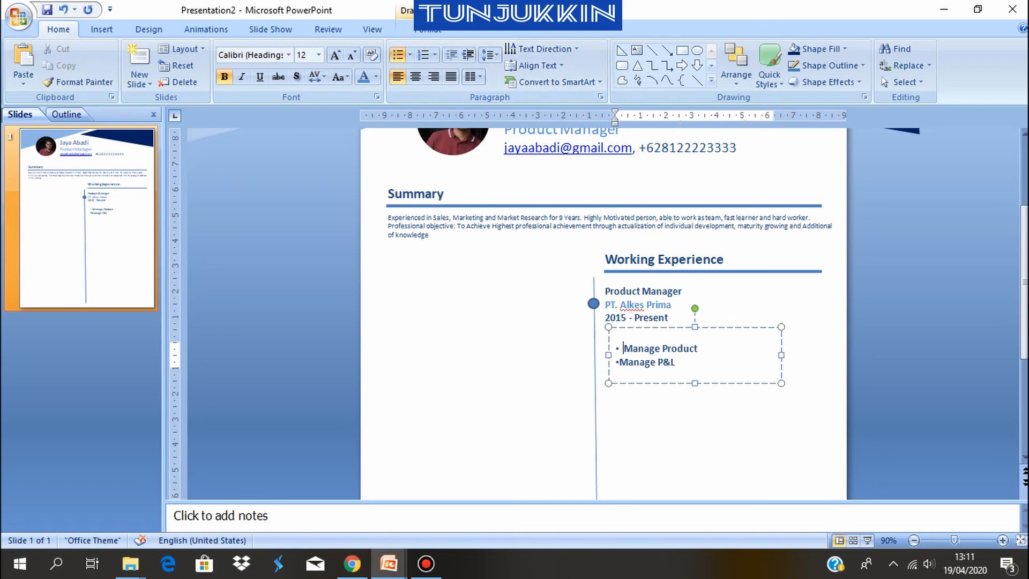
Increase the hanging indent of both bullet items and remove a stray space before "Manage Product"
key(ctrl+a)
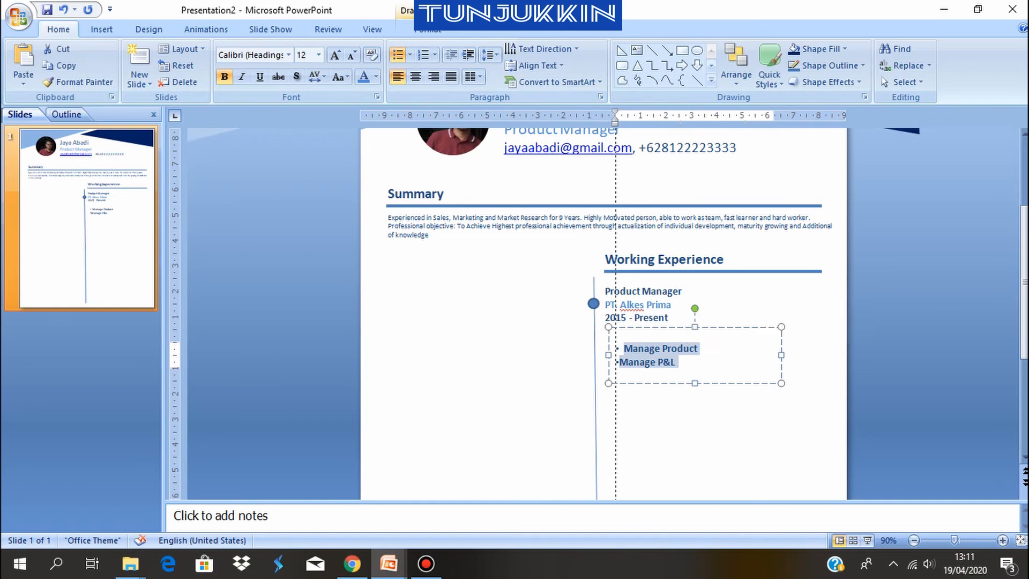
drag(615, 122, 628, 122)
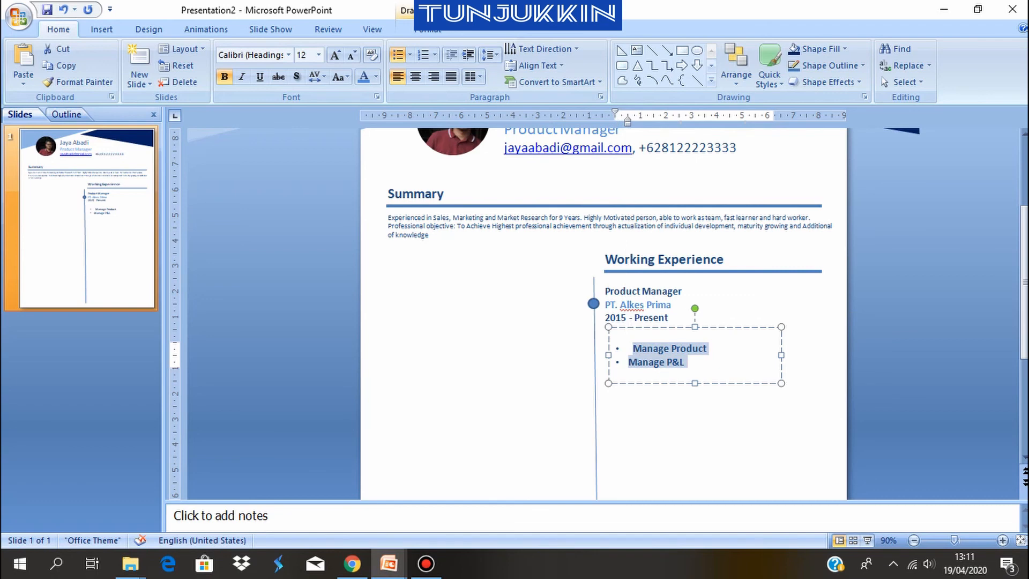
click(633, 348)
key(BackSpace)
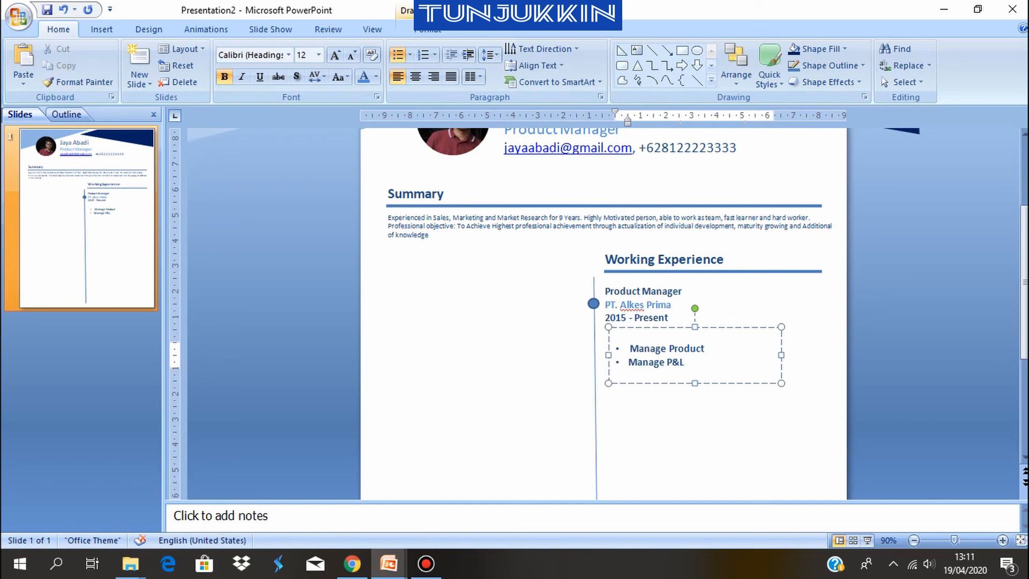
Delete the two-item bullet box and bring in the Product Manager job description bullets from the CV Tunjukkin presentation
key(Escape)
key(Delete)
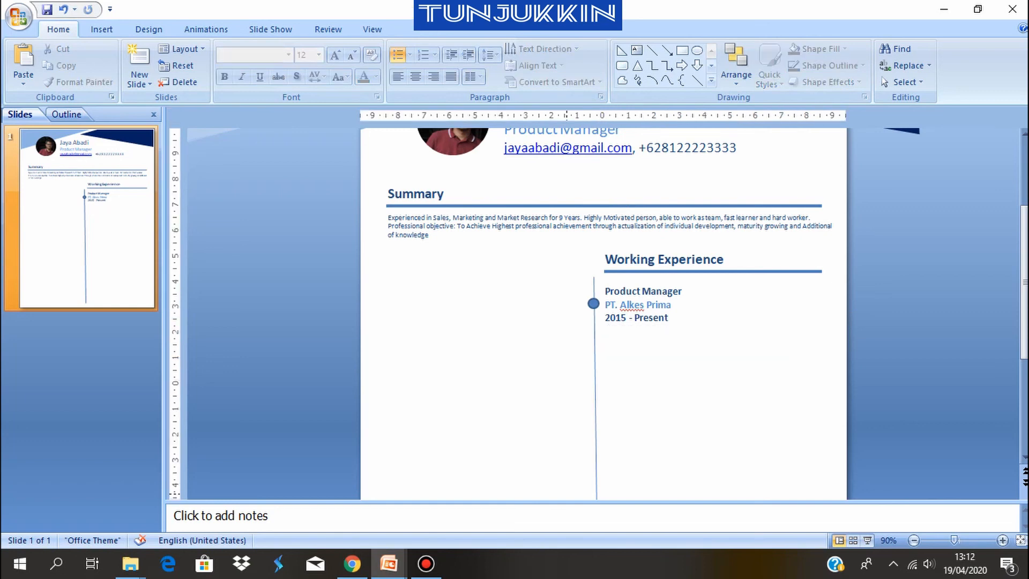
click(388, 563)
click(307, 496)
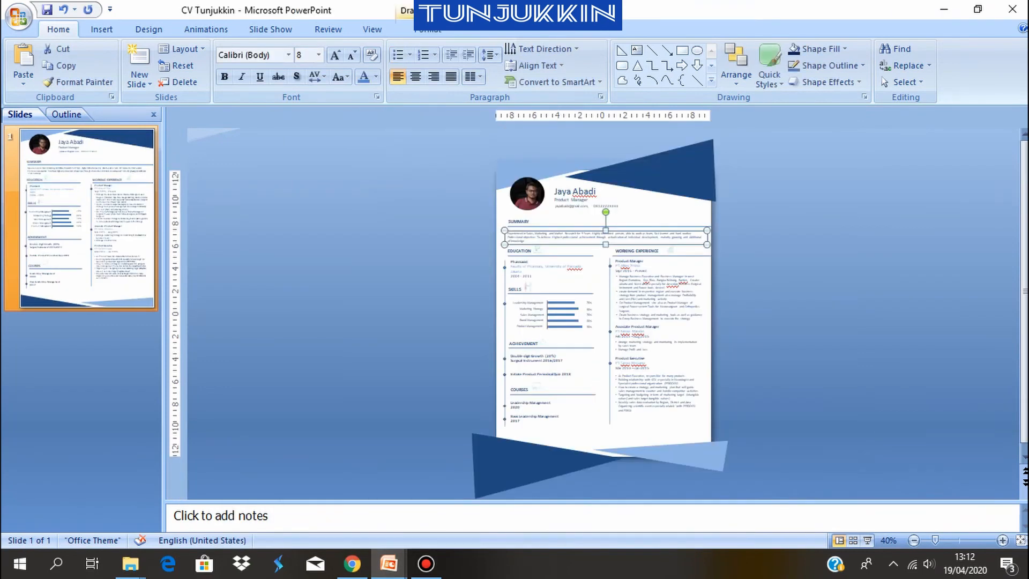
click(654, 306)
click(653, 266)
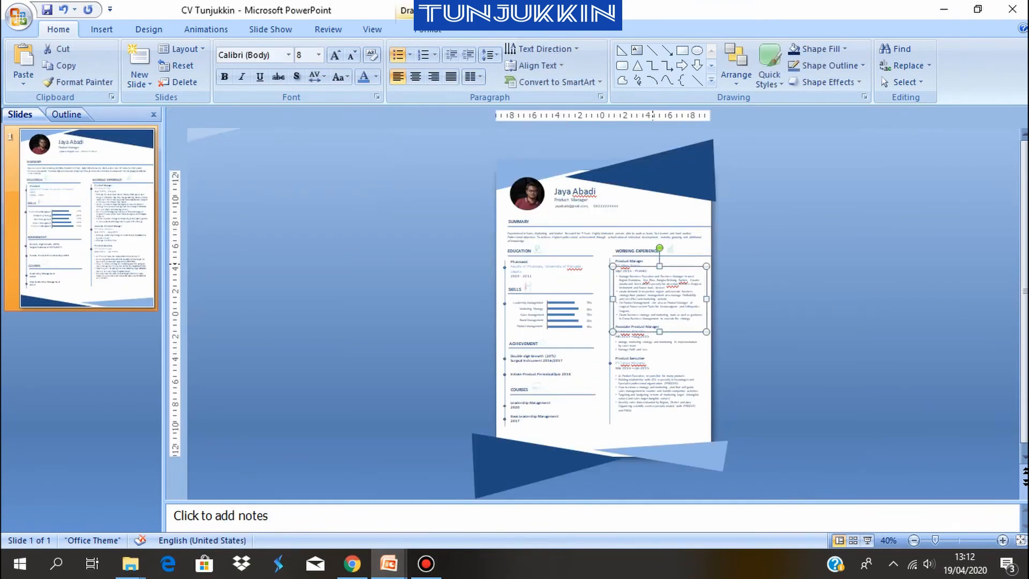
mouse_move(388, 563)
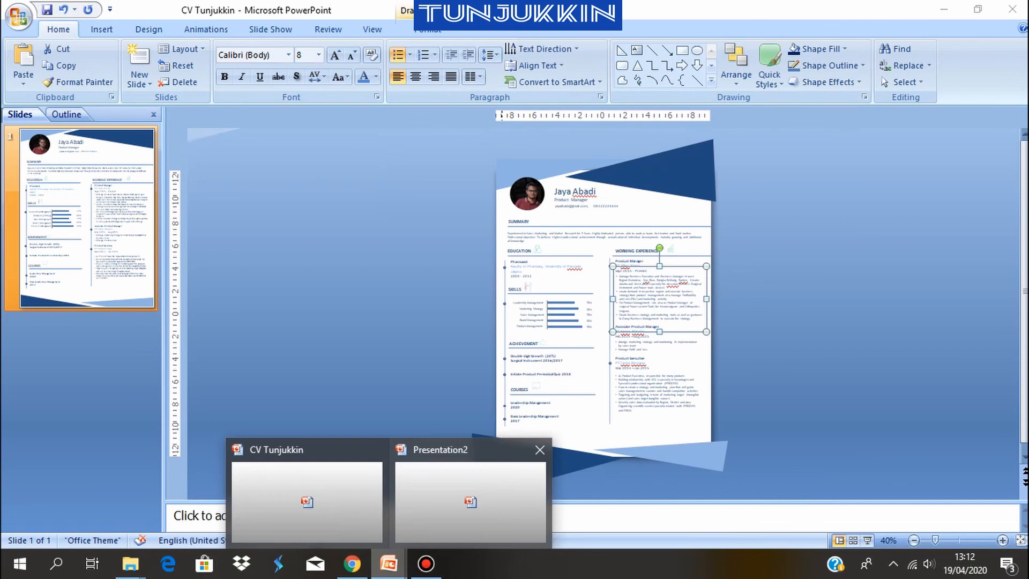
click(471, 496)
key(ctrl+v)
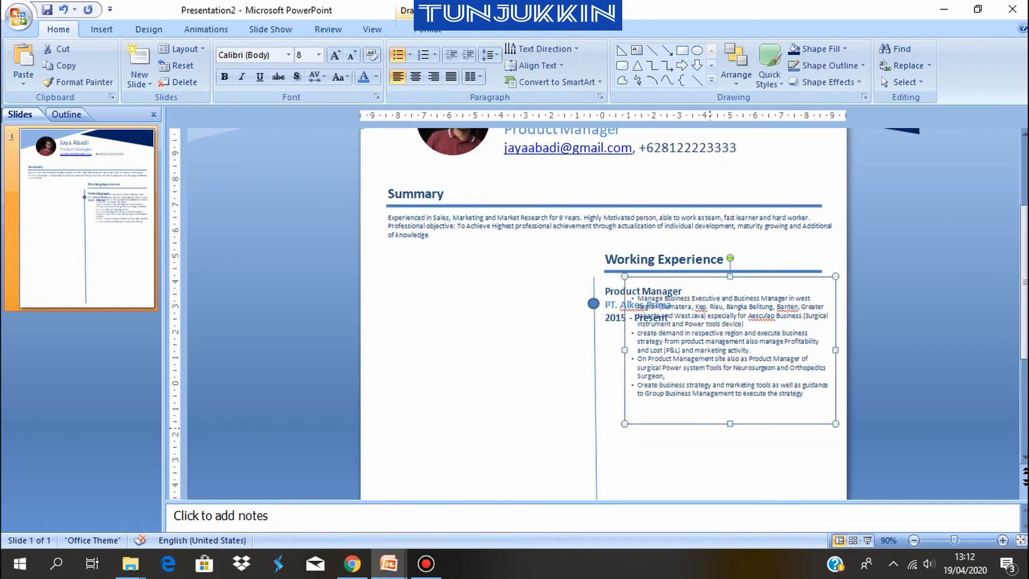
Place the pasted job description box directly below "2015 - Present", shorten it to fit its text, and nudge it slightly left
drag(730, 350, 709, 400)
drag(708, 475, 708, 444)
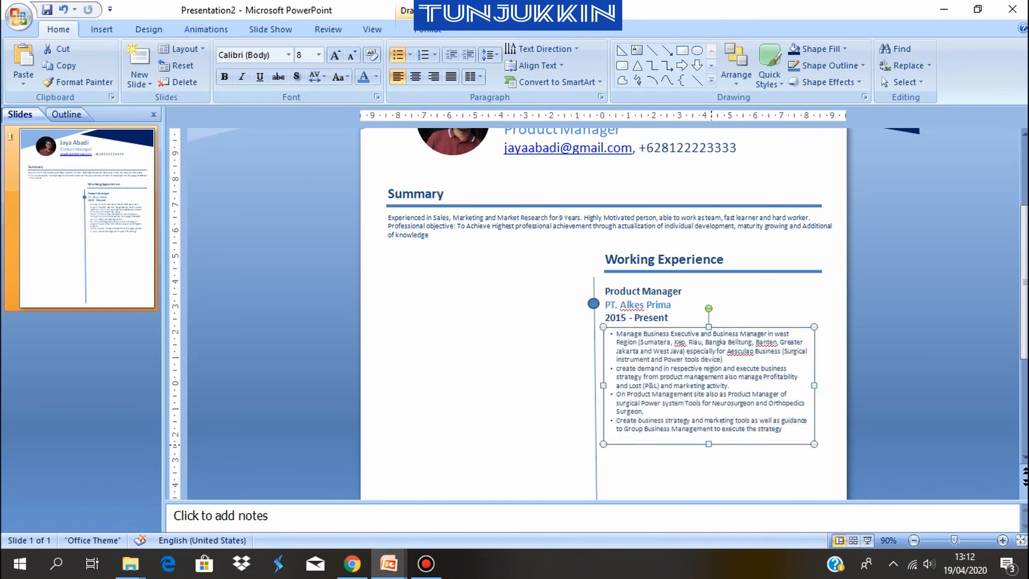
click(695, 471)
click(754, 377)
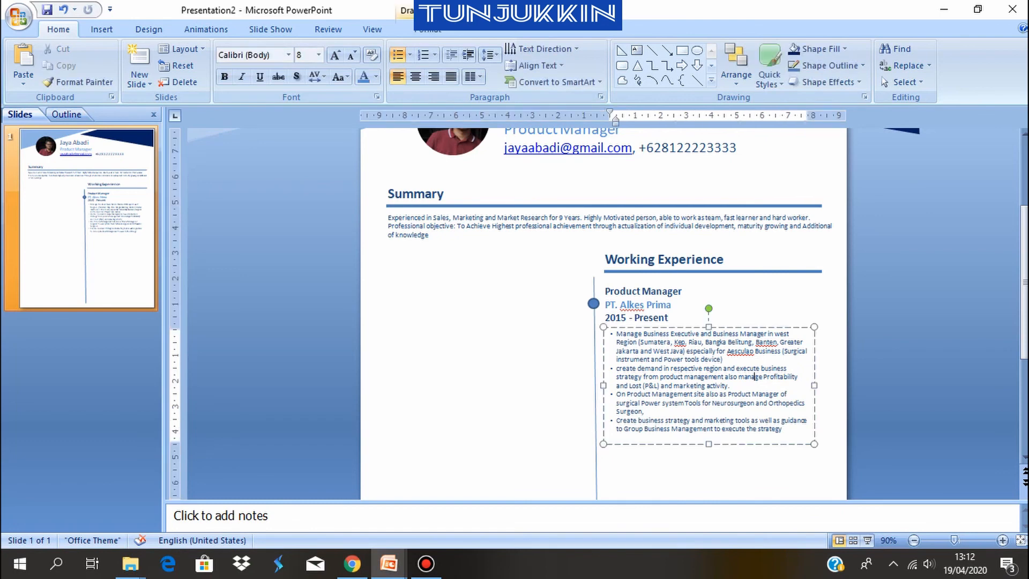
key(ctrl+a)
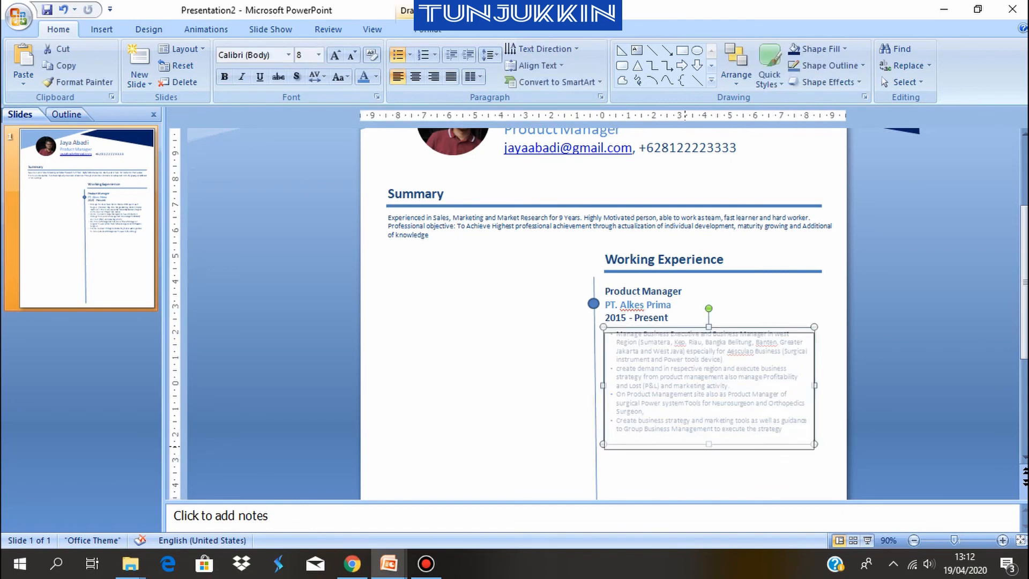
click(682, 445)
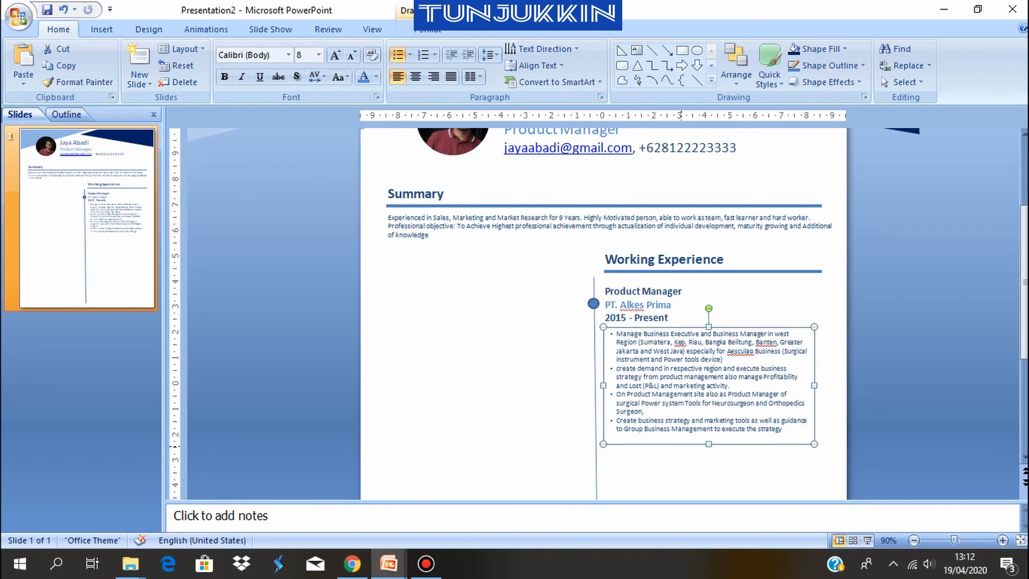
key(Left)
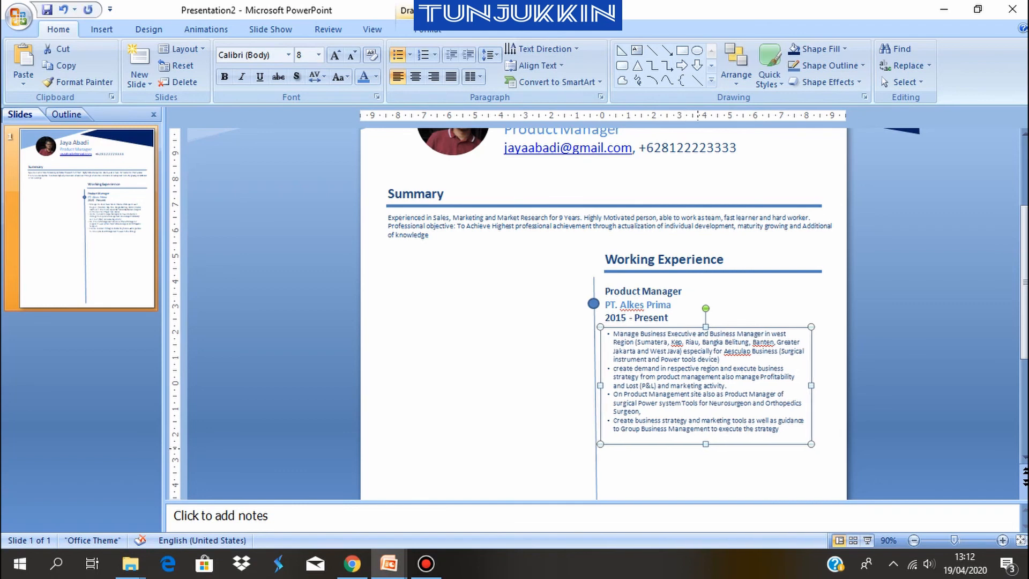
click(831, 284)
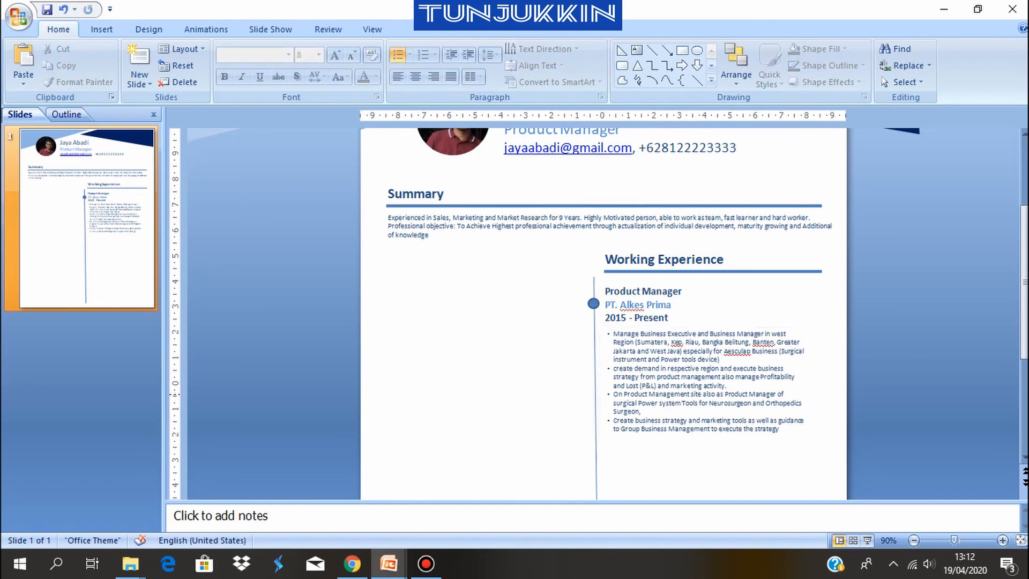
Copy the Associate Product Manager and Product Executive headings with their bullet boxes from CV Tunjukkin into Presentation2
scroll(766, 391, down, 3)
scroll(675, 372, down, 4)
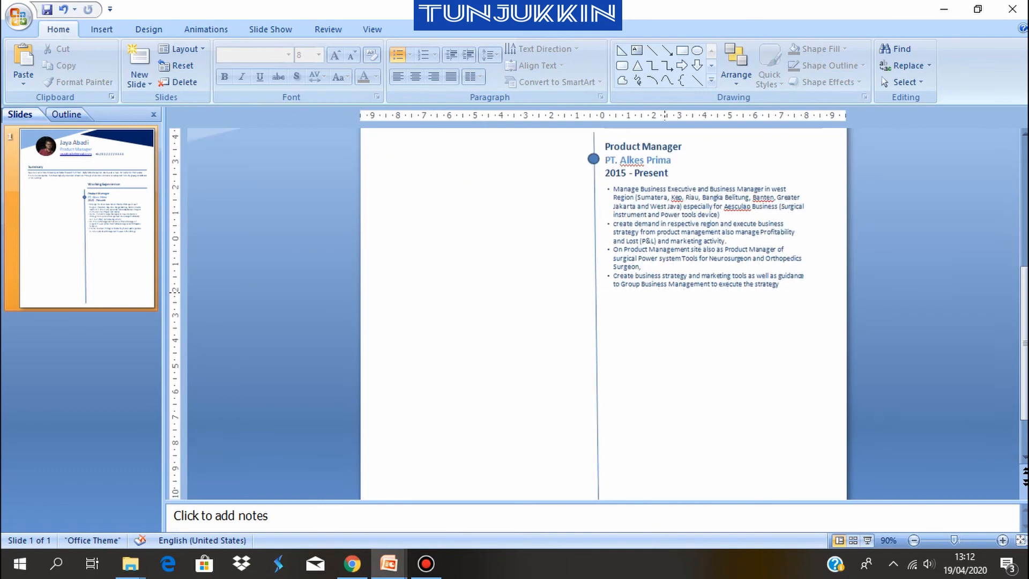
scroll(675, 372, up, 3)
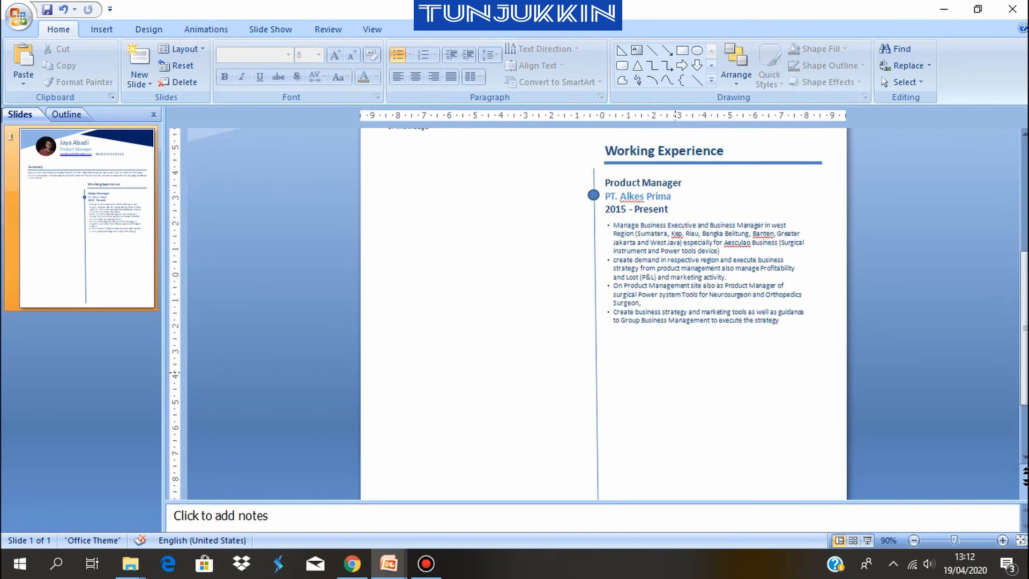
scroll(676, 373, up, 2)
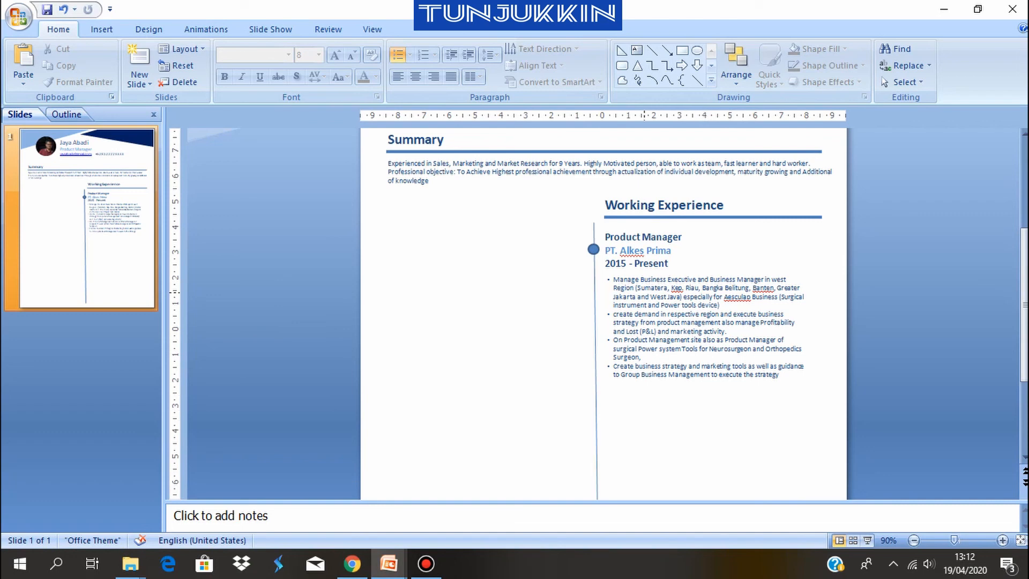
mouse_move(389, 564)
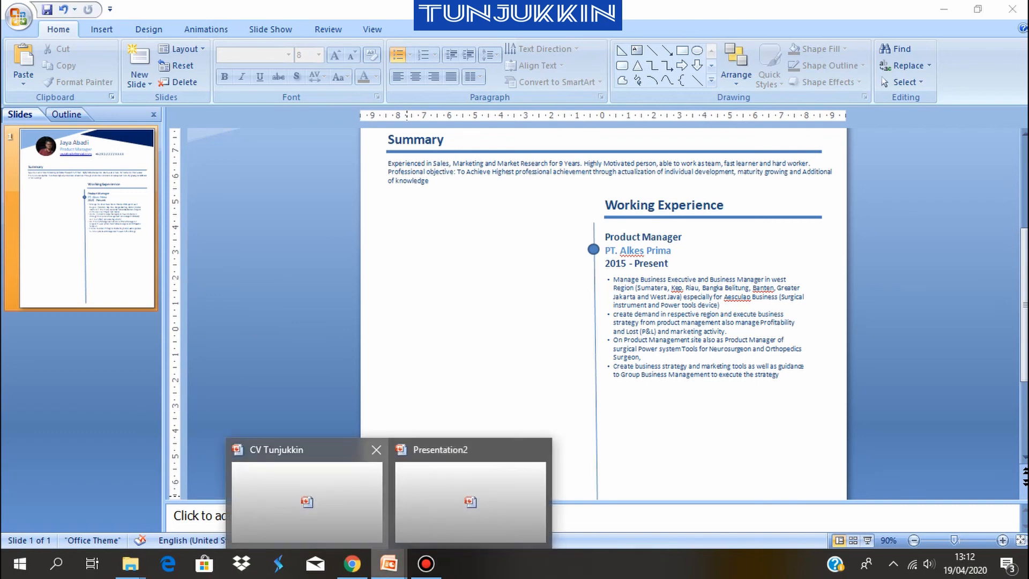
click(305, 498)
click(643, 343)
click(628, 326)
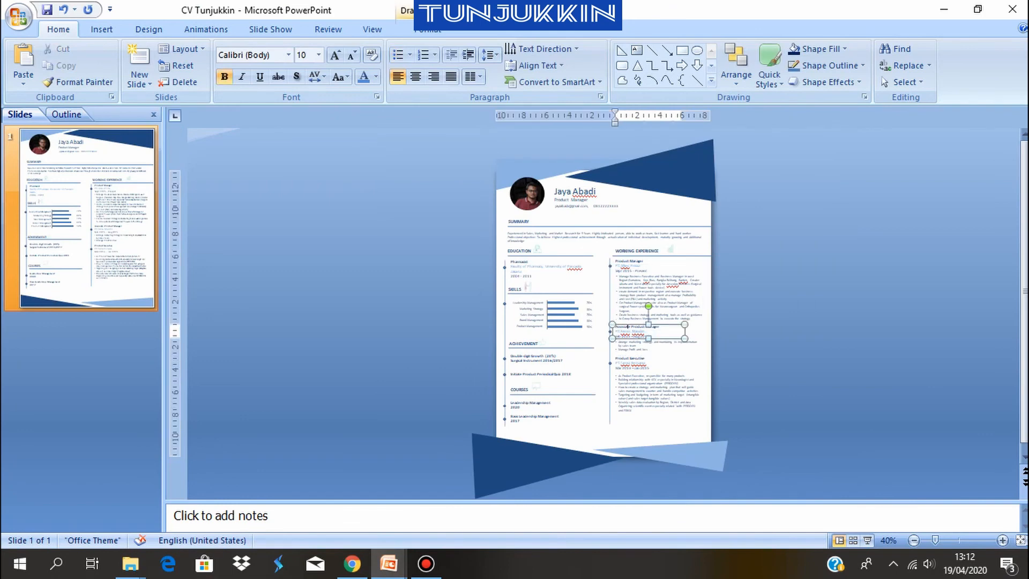
key(Escape)
shift+click(633, 347)
shift+click(636, 362)
shift+click(640, 394)
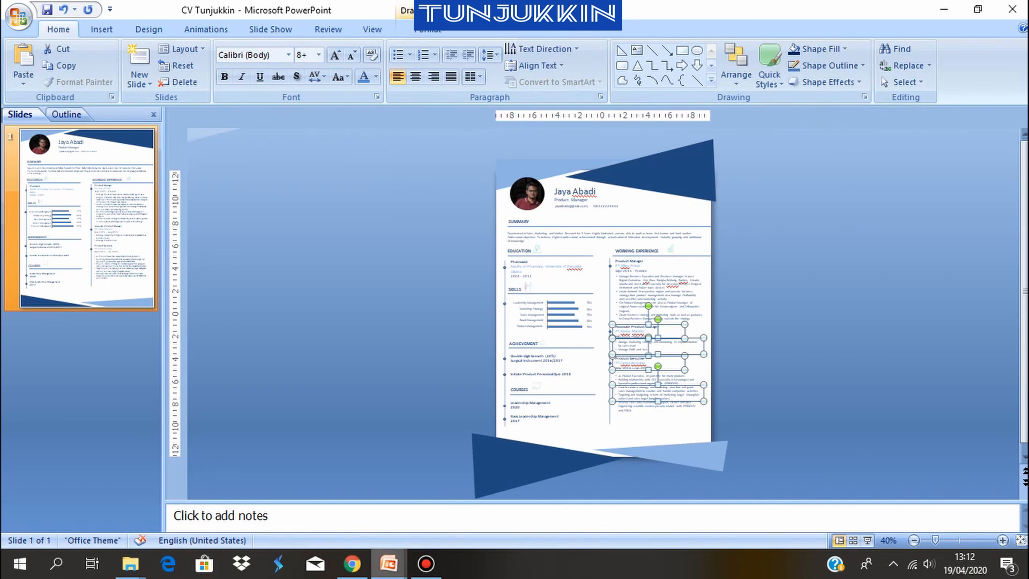
mouse_move(388, 564)
click(472, 501)
key(ctrl+v)
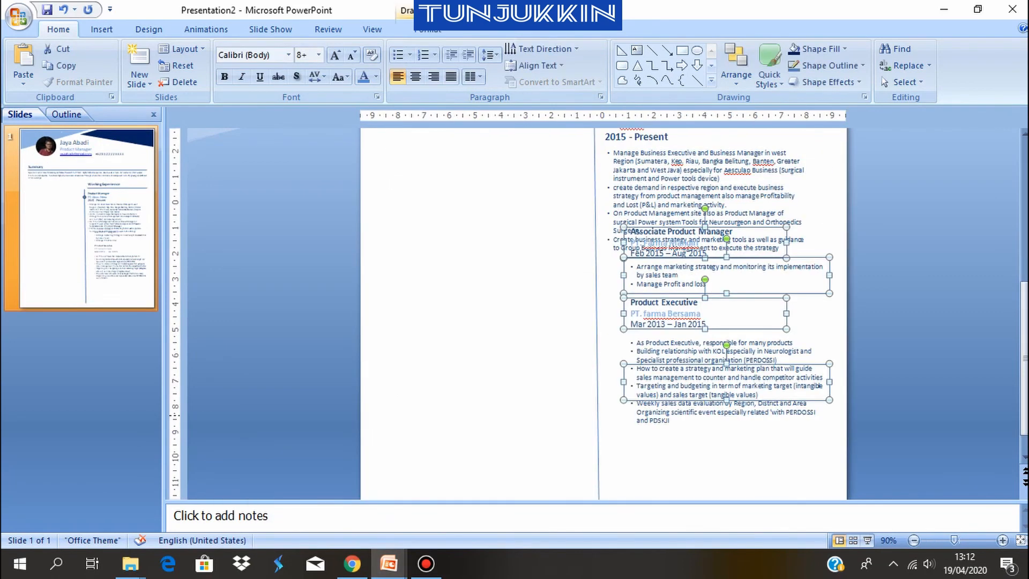
Move the four pasted job boxes together below the Product Manager description, close to the vertical divider line
scroll(700, 380, down, 1)
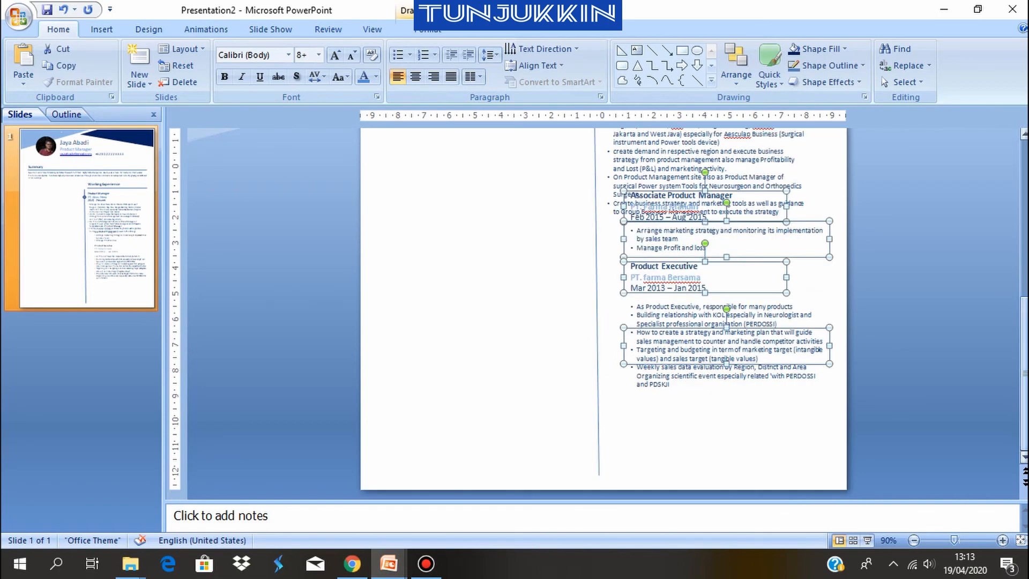
drag(694, 359, 677, 400)
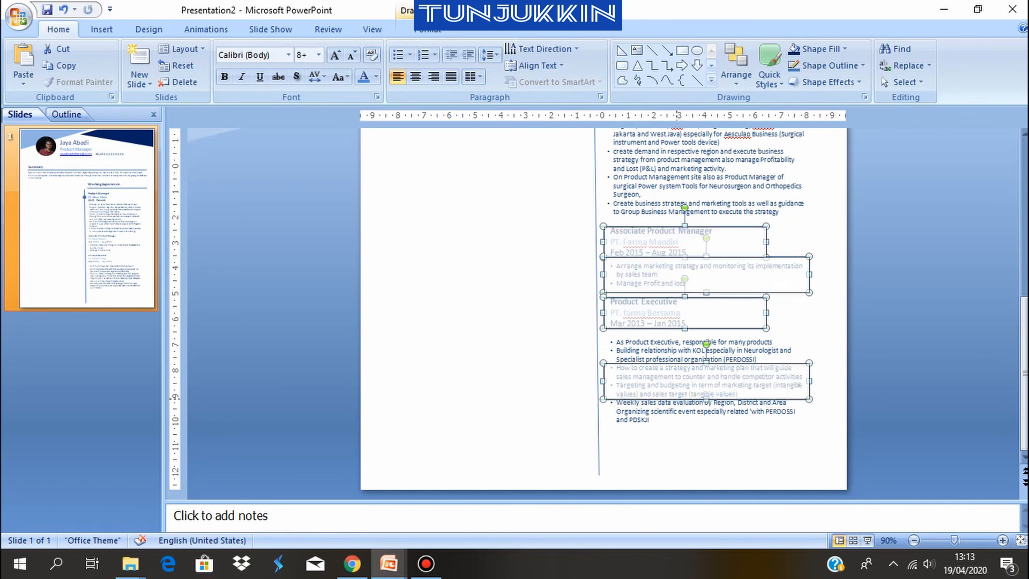
click(879, 353)
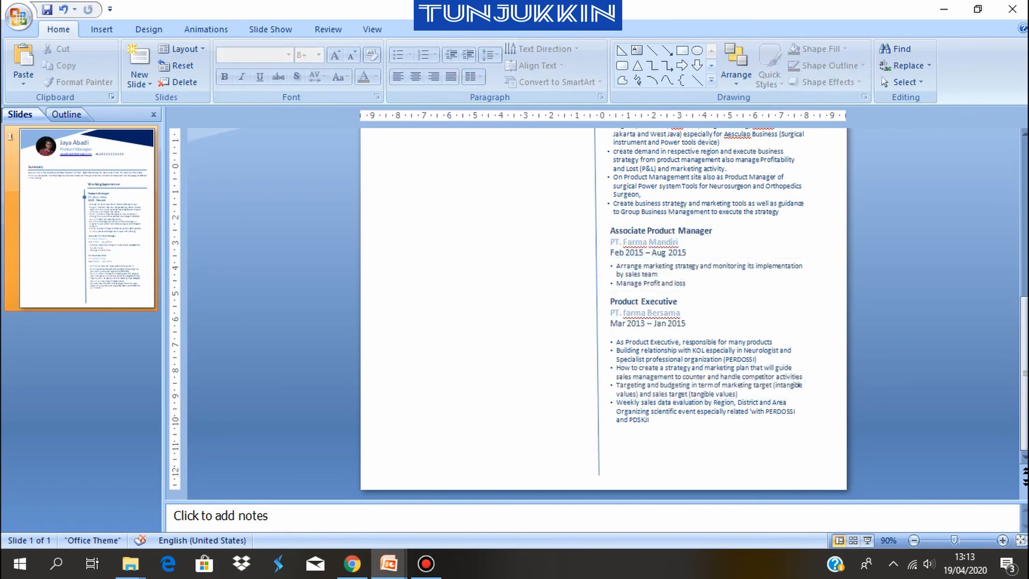
Duplicate the timeline circle twice and place the copies on the divider line level with "PT. Farma Mandiri" and "PT. farma Bersama"
scroll(879, 353, up, 6)
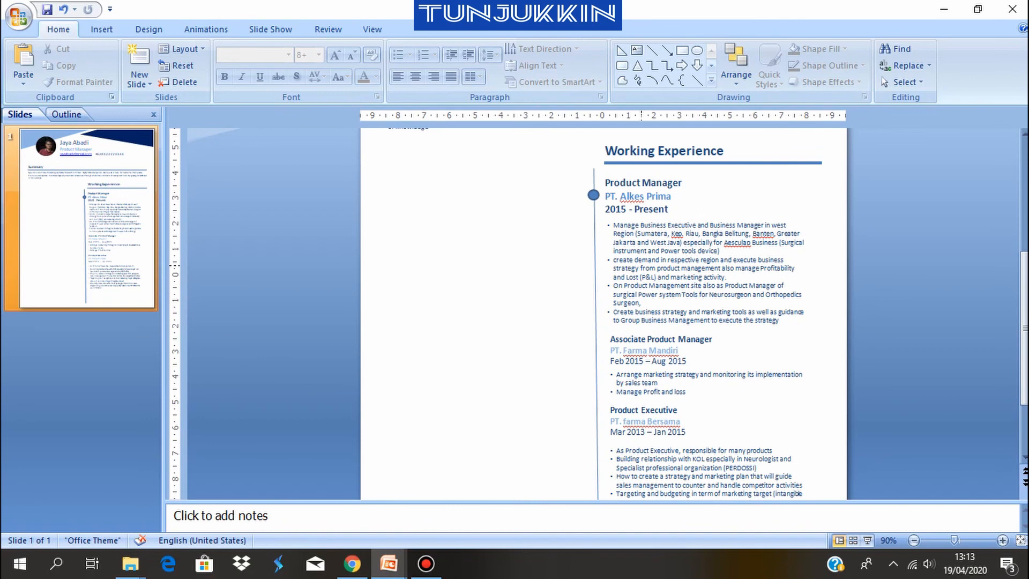
click(640, 339)
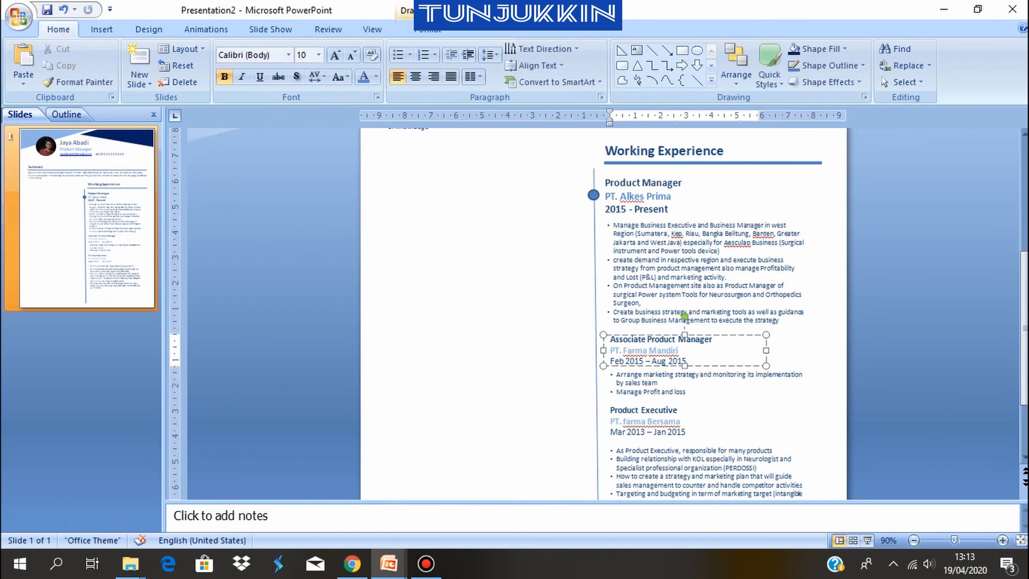
click(593, 195)
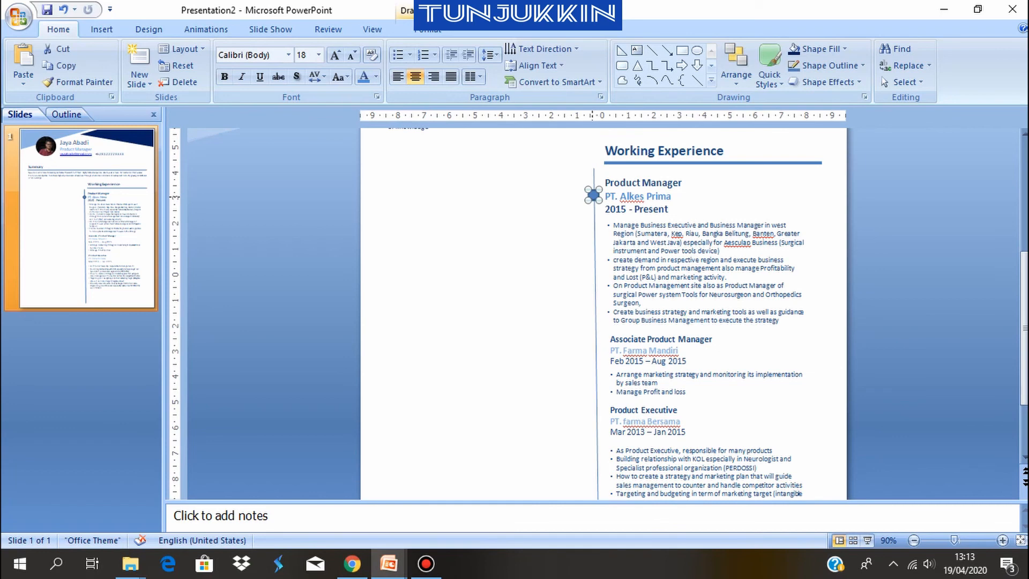
key(ctrl+d)
drag(605, 208, 593, 351)
key(ctrl+Right)
key(ctrl+Right)
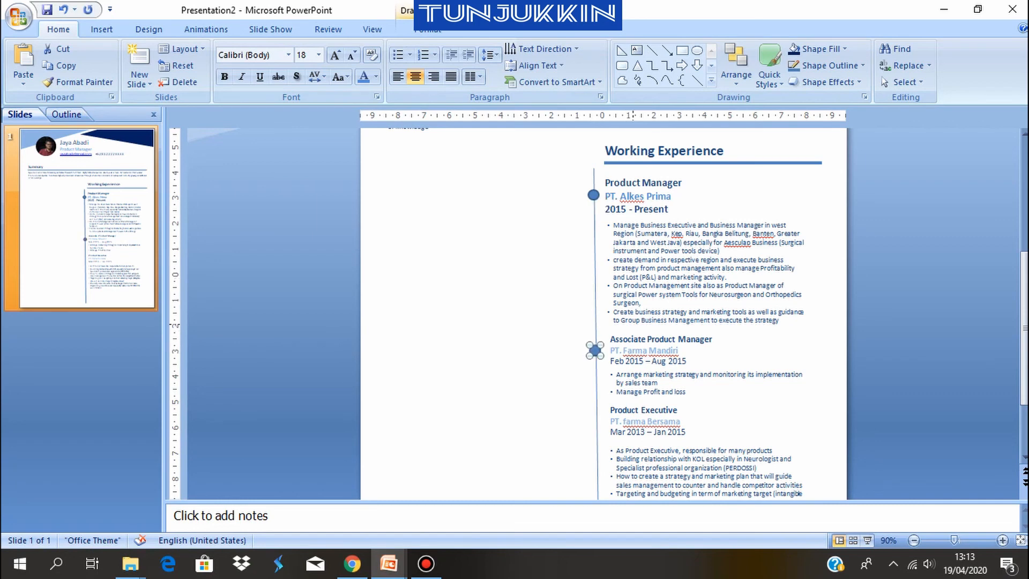
key(ctrl+d)
drag(602, 360, 593, 421)
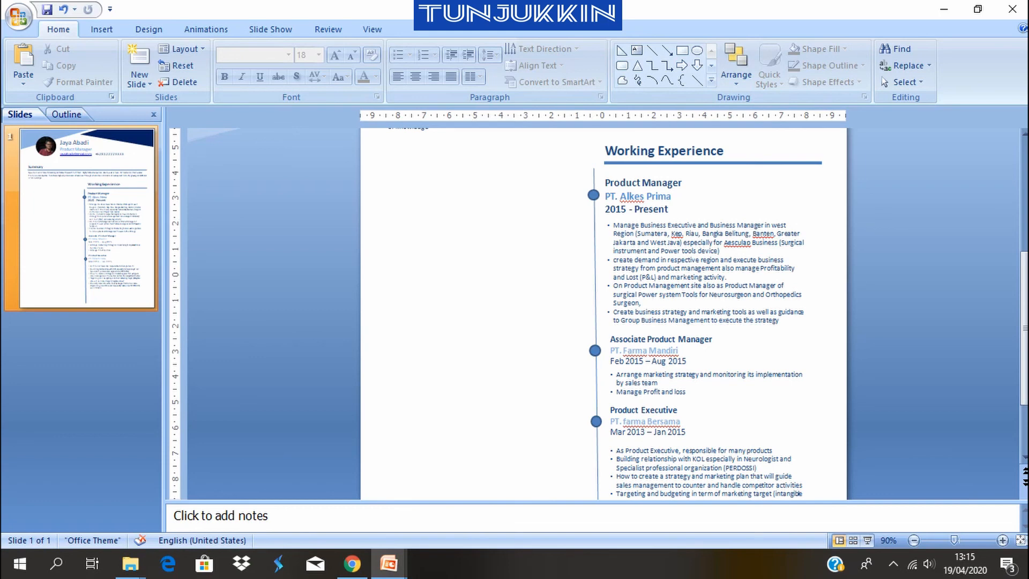
Check the CV Tunjukkin layout, and duplicate the "Working Experience" heading into the empty left column of Presentation2, level with the original
mouse_move(388, 563)
click(303, 501)
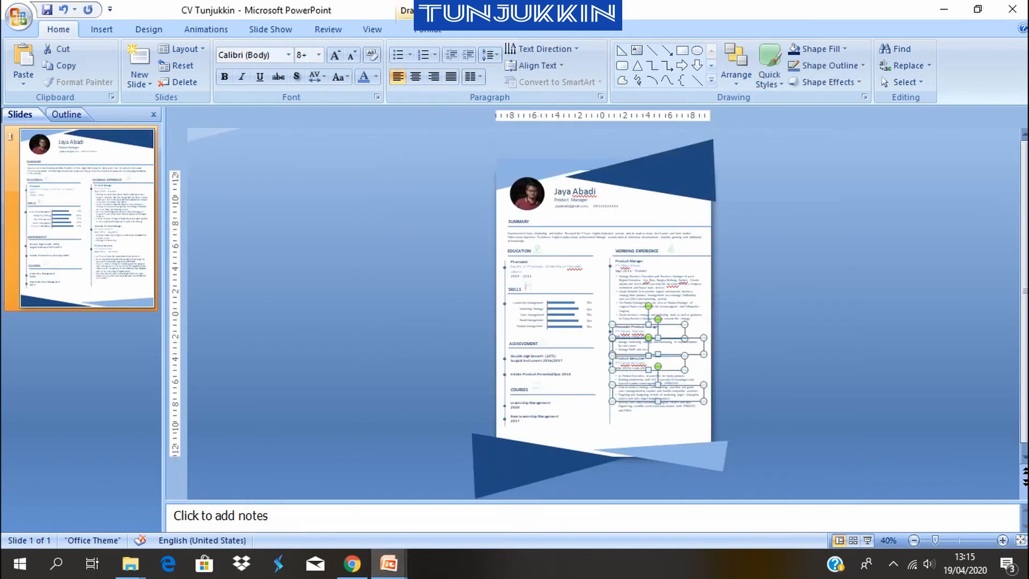
mouse_move(388, 563)
click(468, 500)
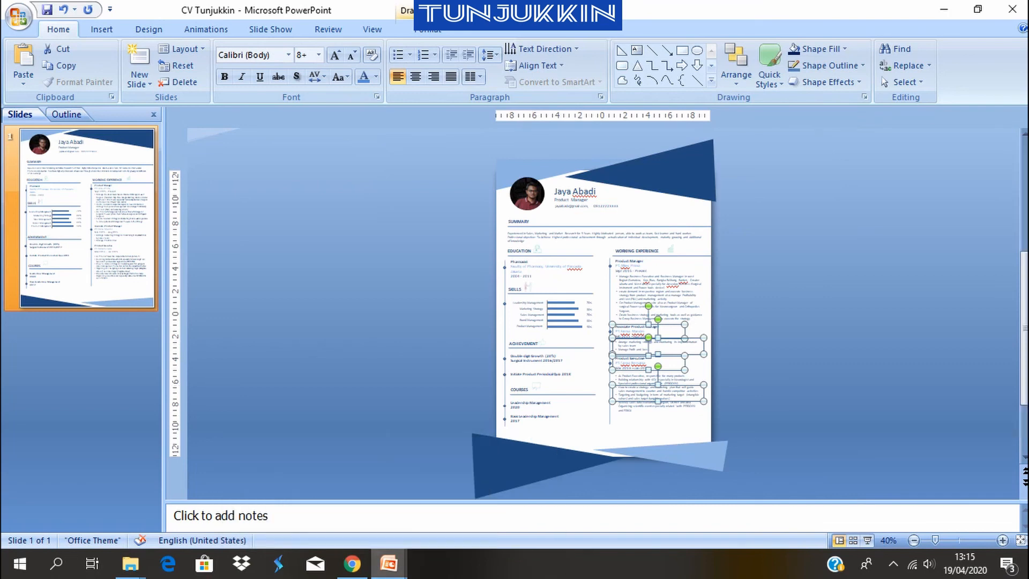
scroll(503, 273, up, 1)
click(679, 187)
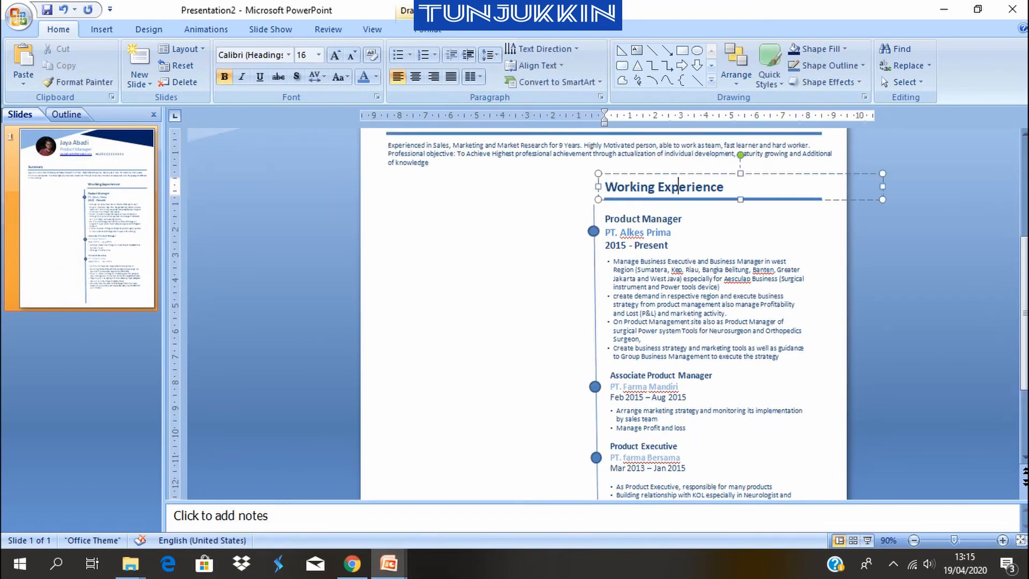
click(675, 173)
key(ctrl+d)
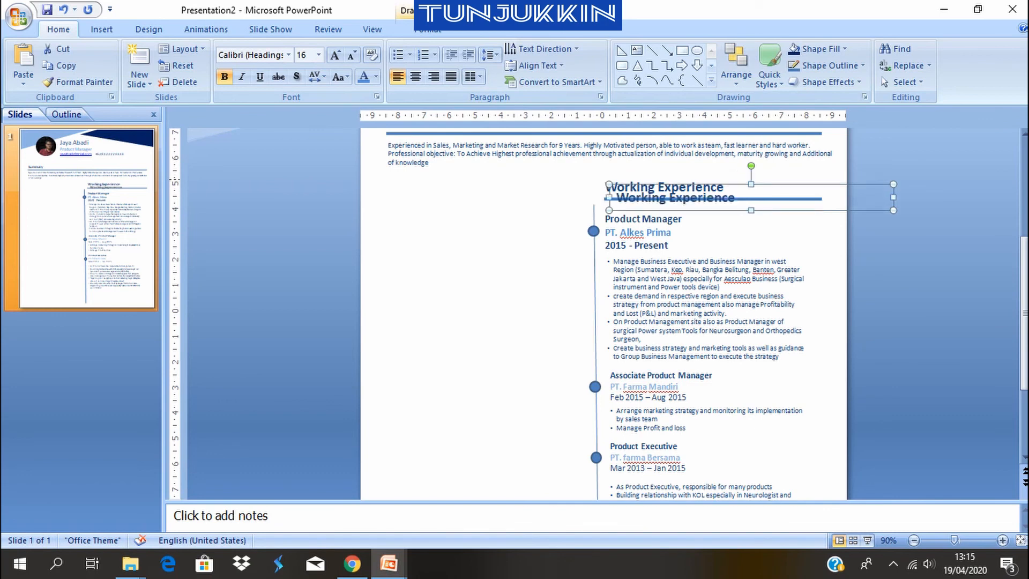
drag(690, 183, 466, 172)
Replace the text of the duplicated heading in the empty column with "Education"
click(466, 186)
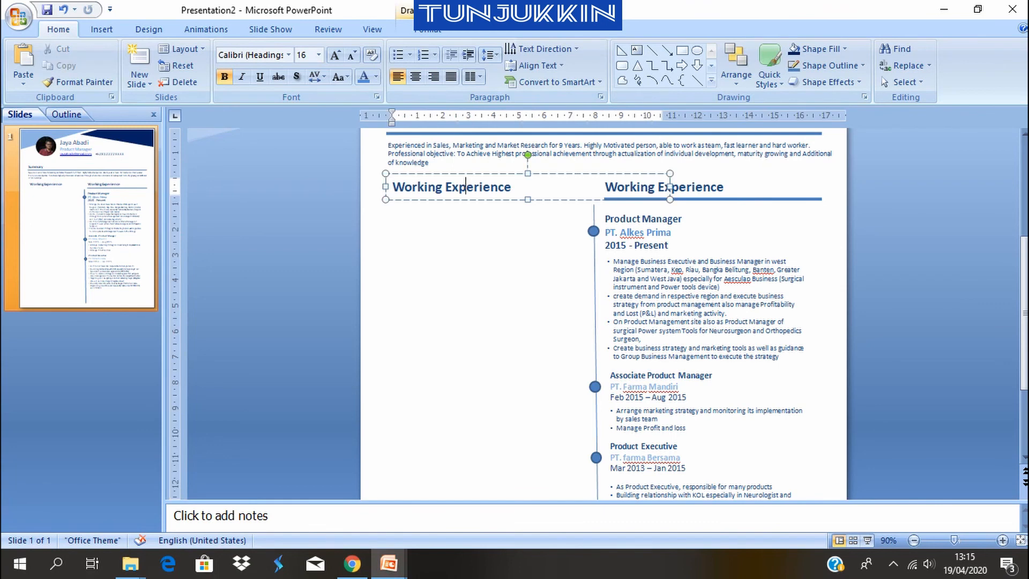
key(ctrl+a)
text(Ed)
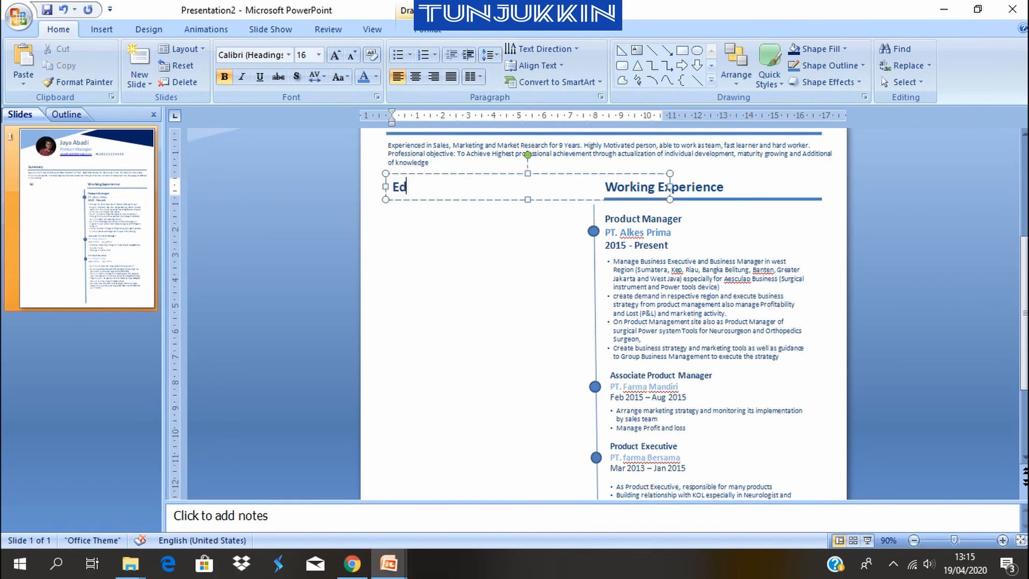
text(ucation)
Duplicate the blue line below "Working Experience" under the Education heading and shorten the copy to end before the vertical divider
click(755, 200)
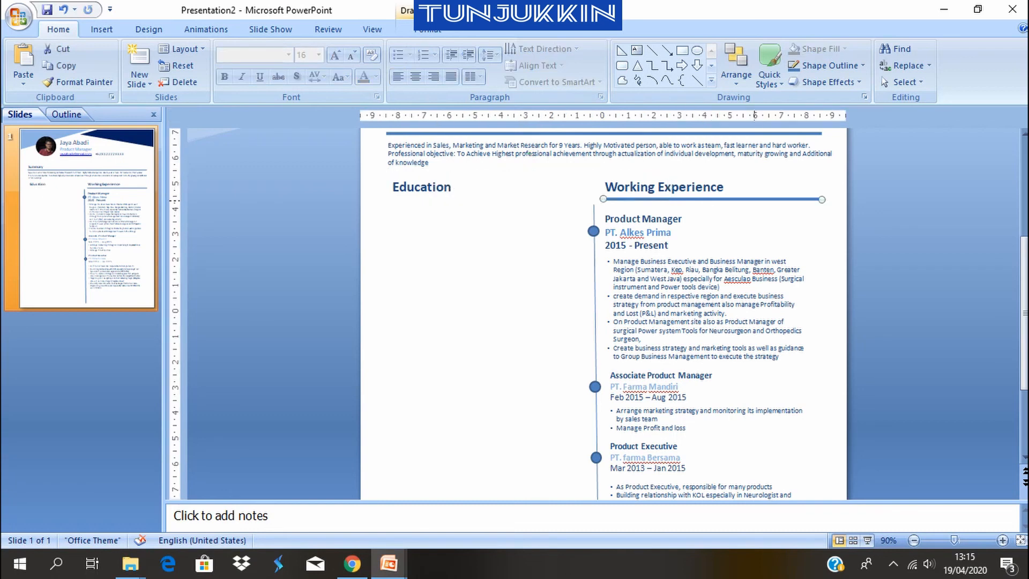
drag(754, 200, 546, 199)
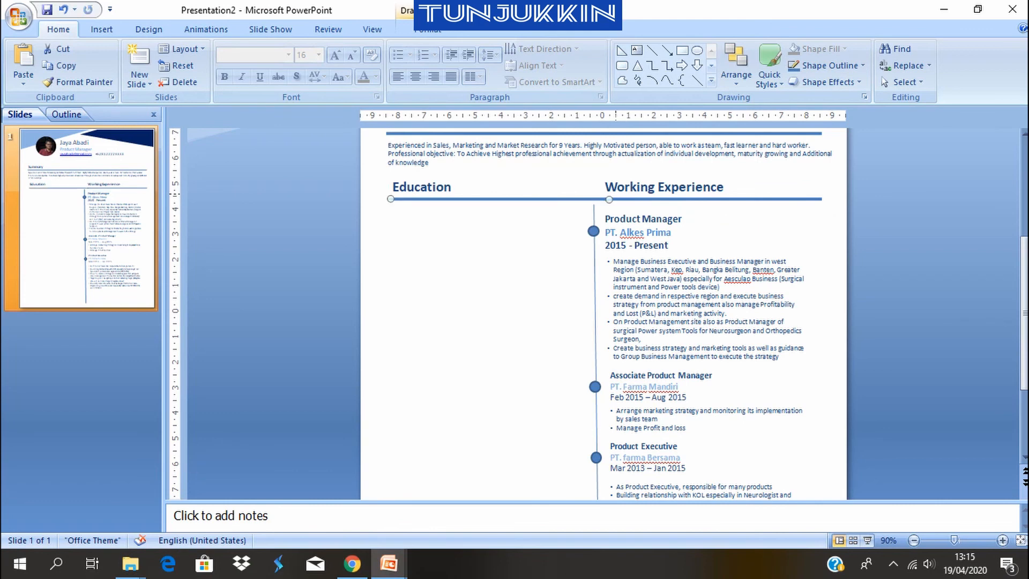
drag(609, 199, 576, 199)
click(519, 255)
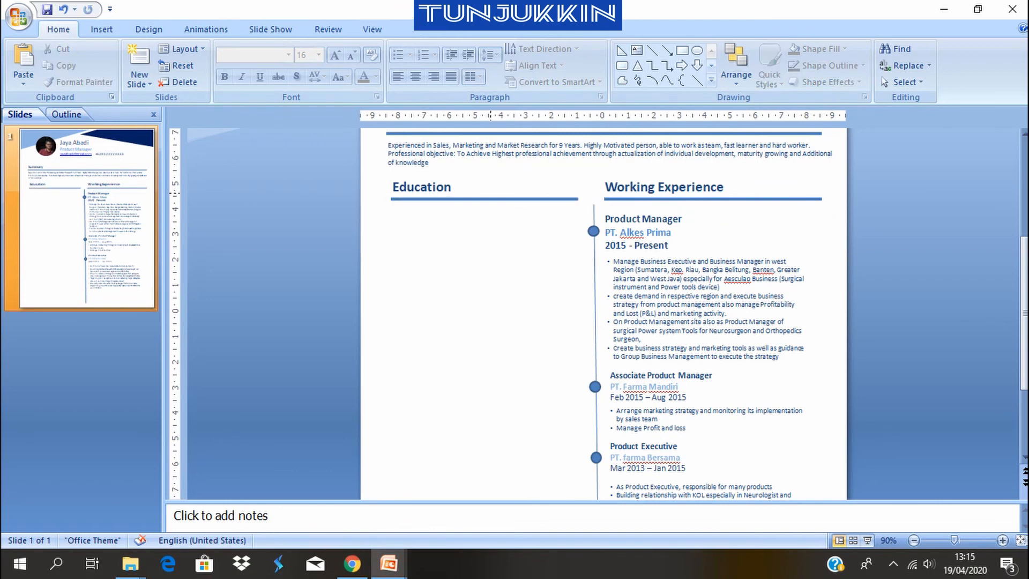
Duplicate the vertical timeline line and place the copy along the outer edge of the Education column, starting just below the heading line
click(594, 257)
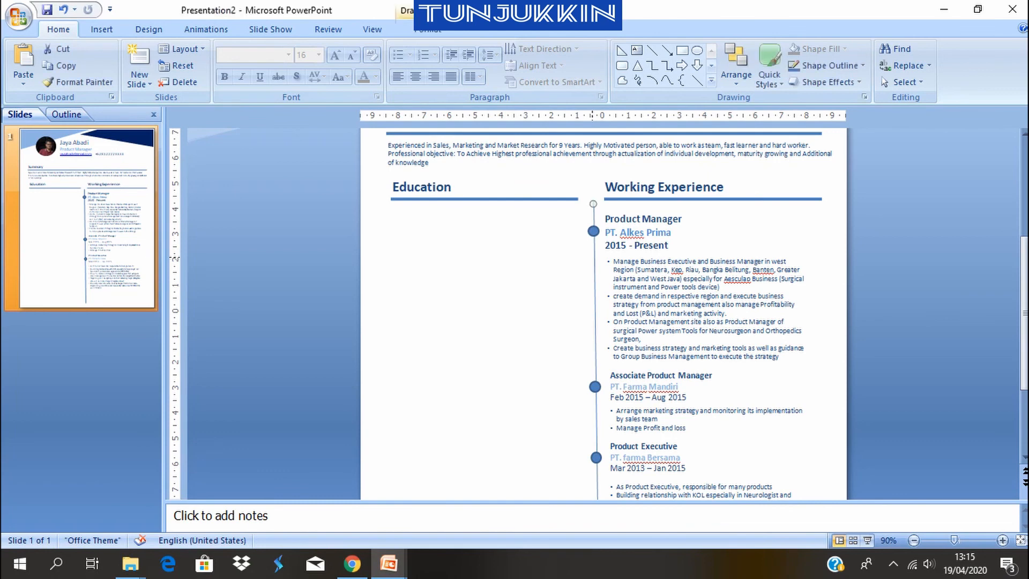
key(ctrl+c)
key(ctrl+v)
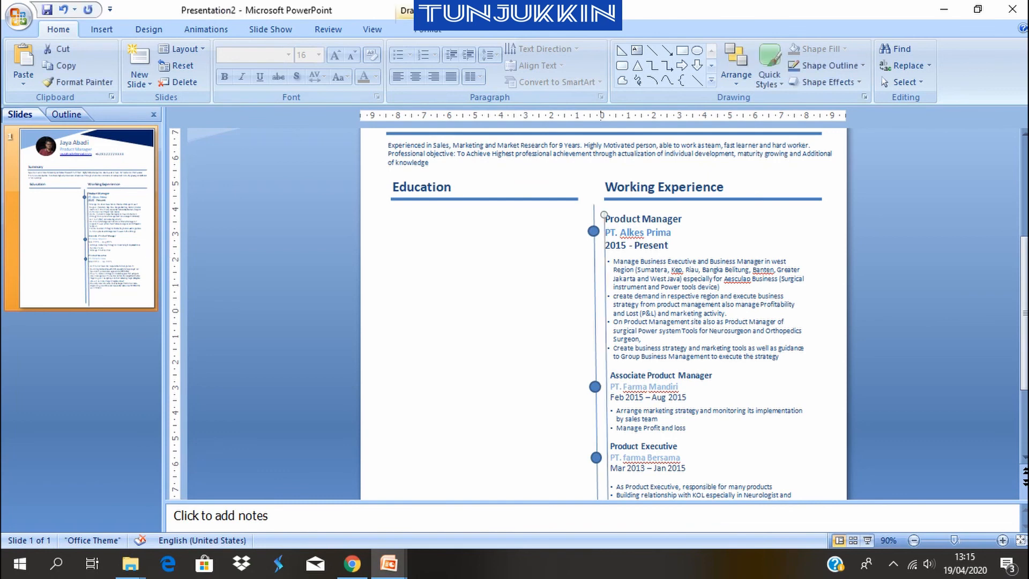
drag(596, 348, 389, 349)
drag(386, 253, 378, 248)
scroll(554, 277, down, 2)
click(553, 277)
scroll(554, 277, down, 1)
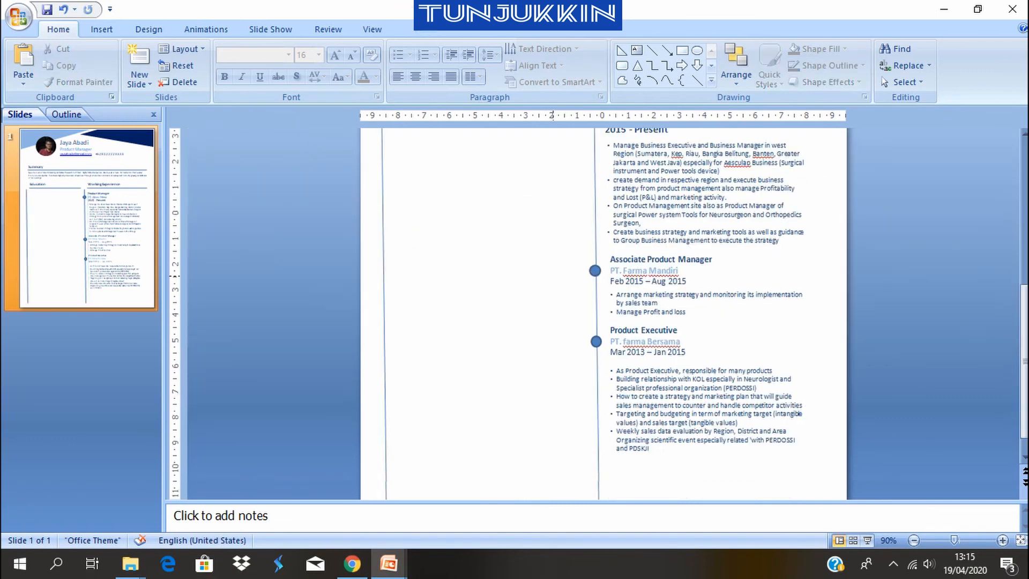
scroll(553, 277, up, 3)
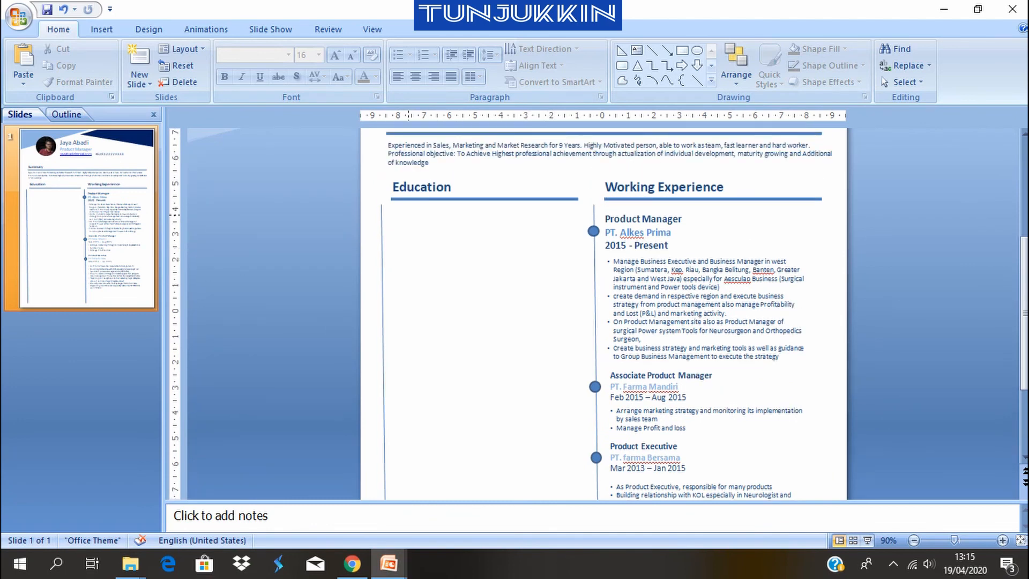
Duplicate the Education heading box, place the copy just below the Education underline, and clear its text
click(407, 187)
key(Escape)
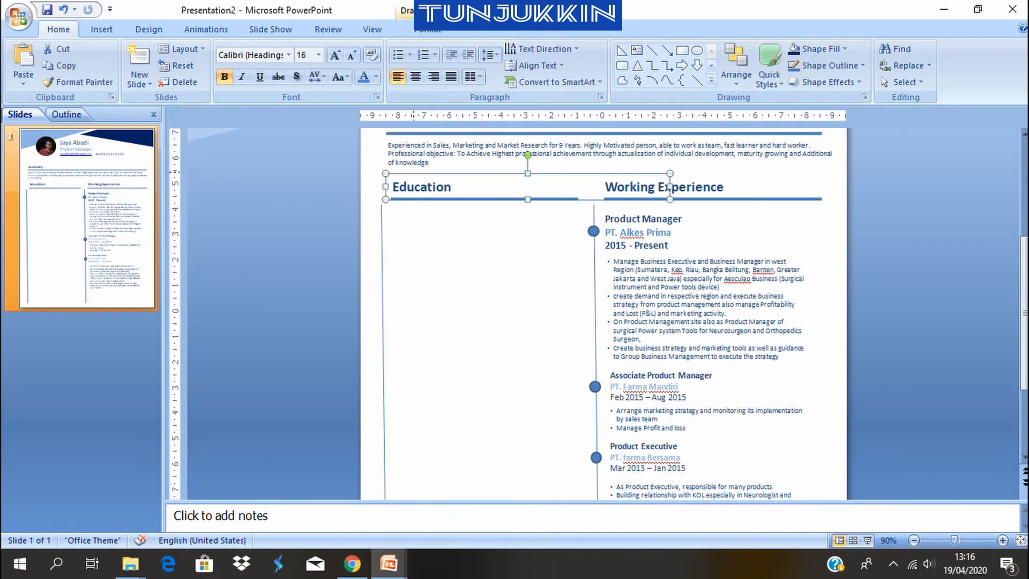
key(ctrl+d)
drag(435, 208, 429, 233)
click(437, 222)
key(Escape)
click(455, 222)
key(ctrl+a)
key(BackSpace)
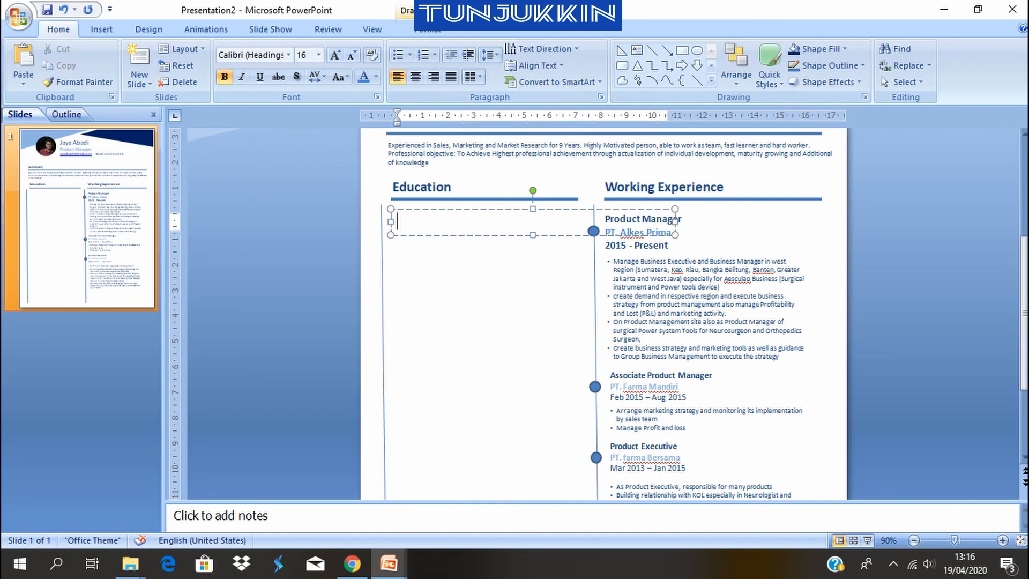
Enter "Pharmacist" and "Faculty of Pharmacy, University of Pancasila" on two lines in the empty Education text box
text(Pharmacist)
key(Return)
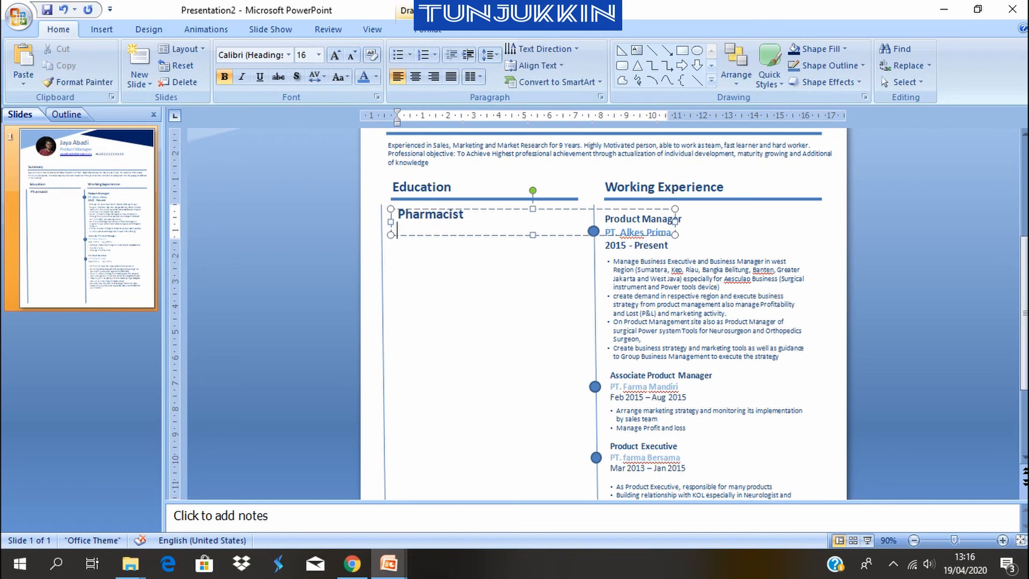
text(Facultu)
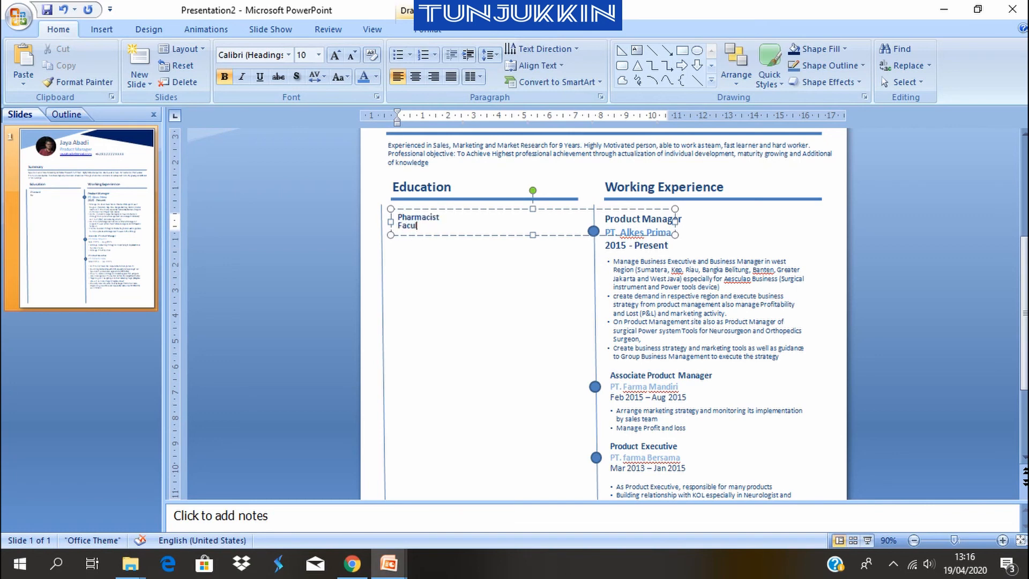
key(BackSpace)
text(y of (F)
text(h)
key(BackSpace)
key(BackSpace)
key(BackSpace)
text(Pharmacy)
text(, University)
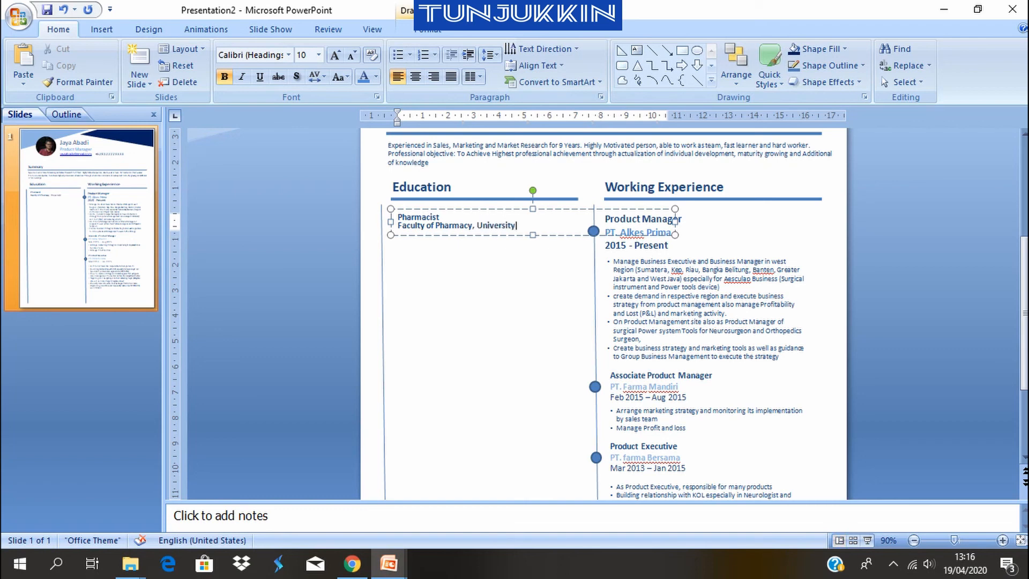
text( of Far)
text(casila)
click(461, 300)
click(430, 234)
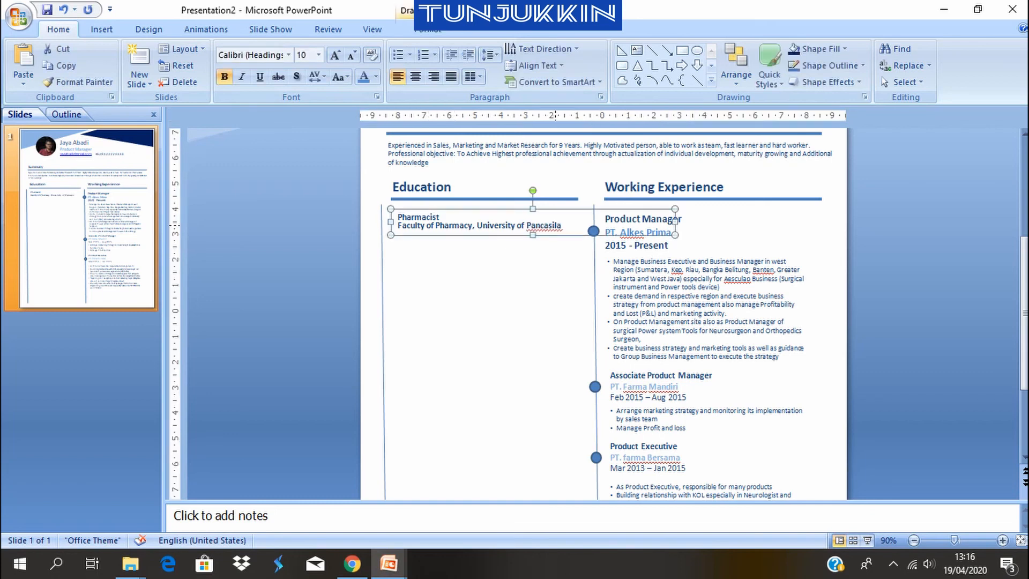
Add "2004 - 2010" as a third line below the university in the Pharmacist text box
click(556, 226)
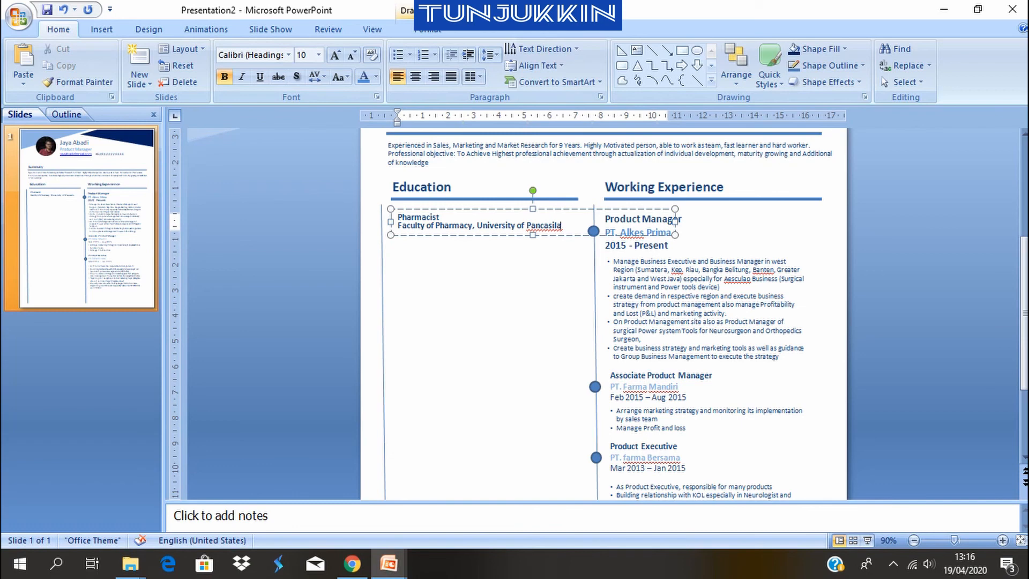
key(Return)
text(2004 - 2010)
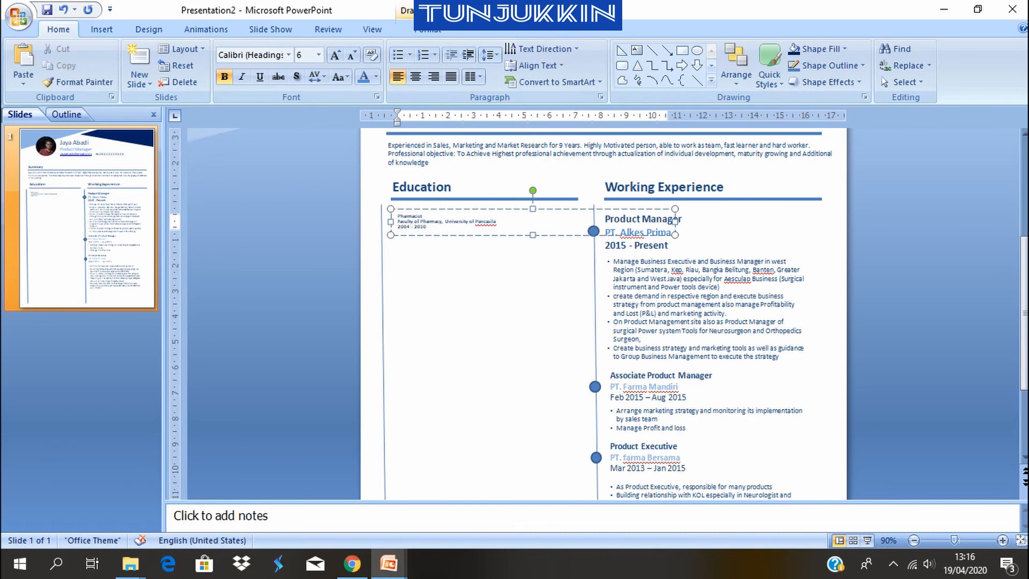
click(483, 239)
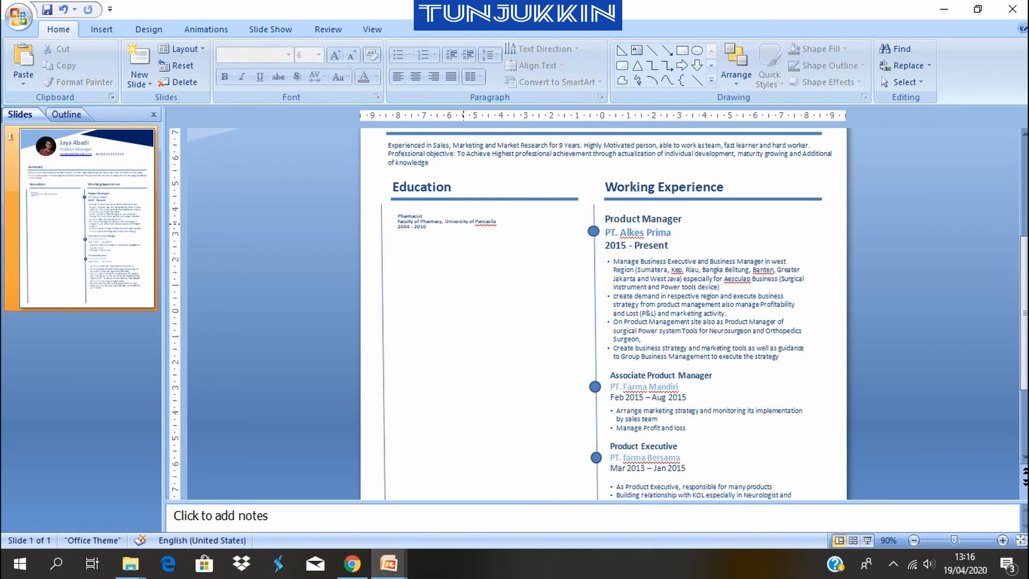
Stretch the Pharmacist text box slightly downward so its three lines of text become larger
click(463, 223)
key(ctrl+a)
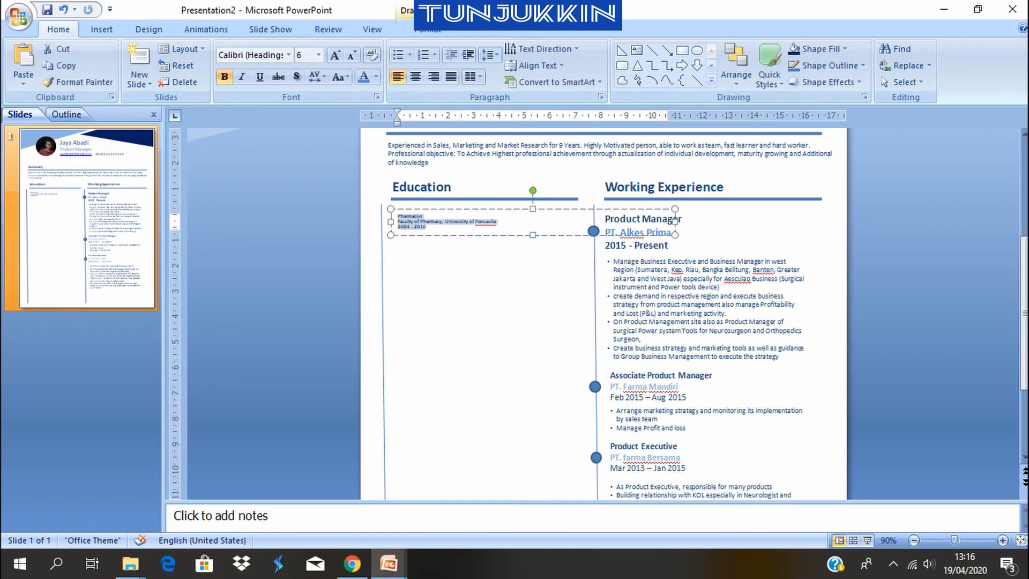
drag(532, 235, 530, 245)
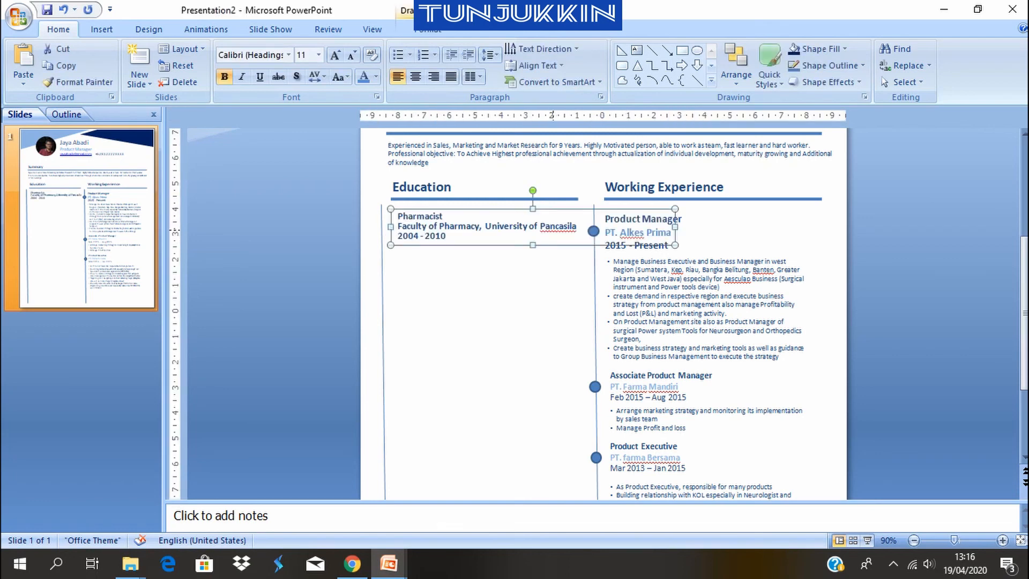
click(619, 219)
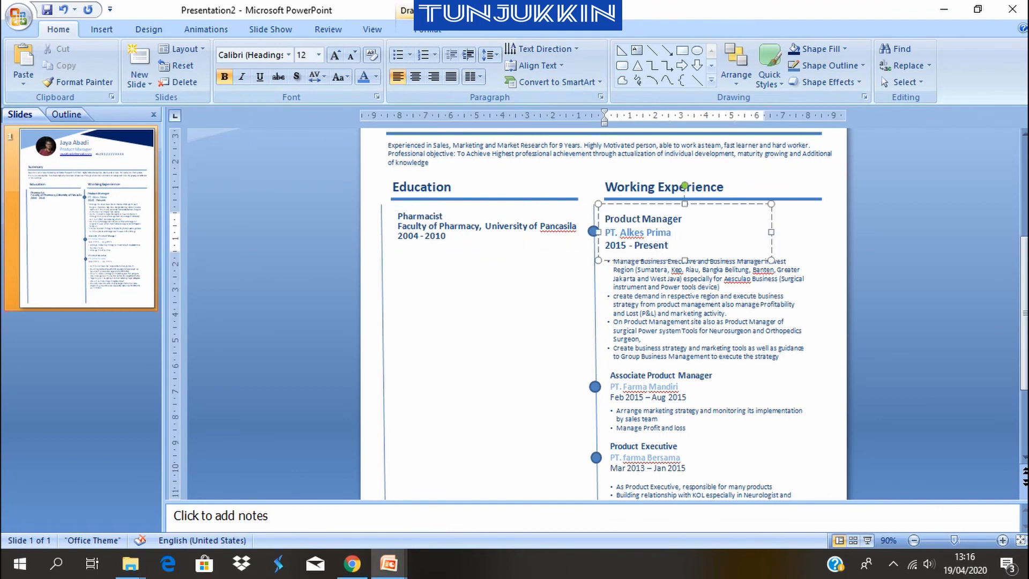